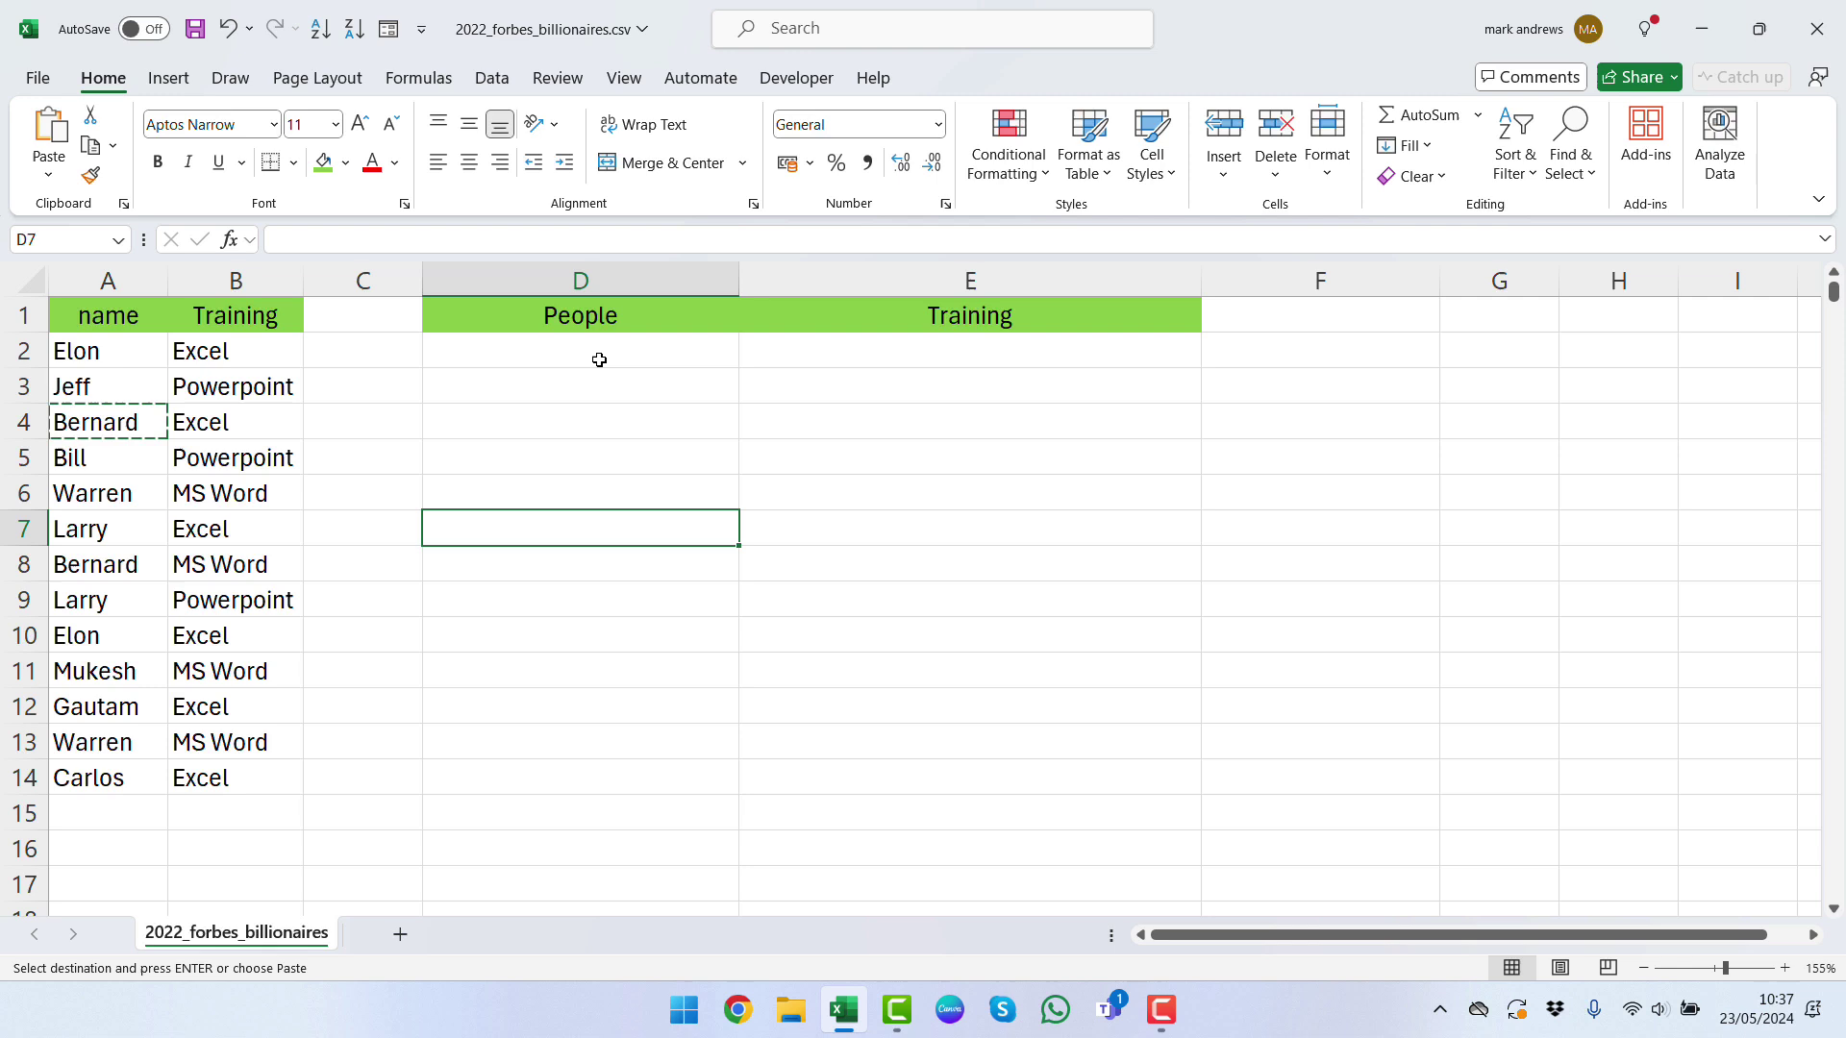
Step: Enter =UNIQUE($A$2:$A$14) in D2 to spill the nine distinct names from column A
{"action": "double_click", "coordinate": [643, 354]}
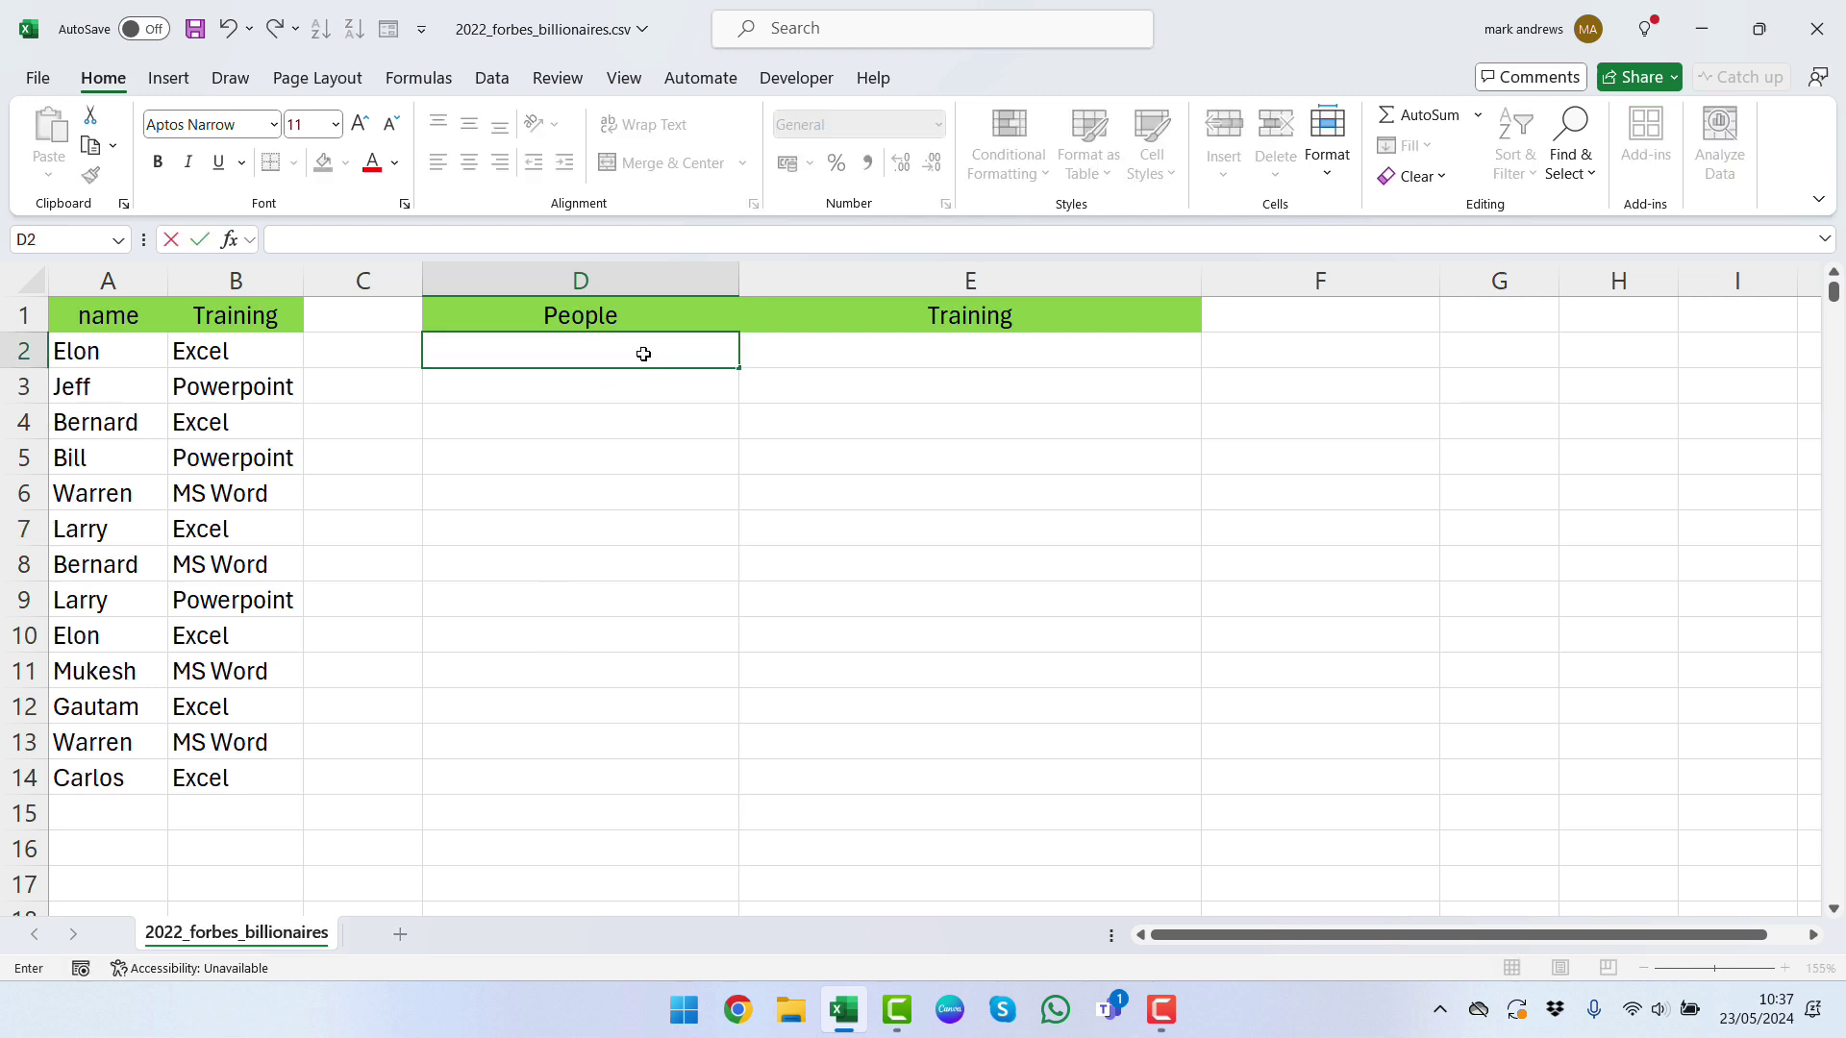
{"action": "type", "text": "=uni"}
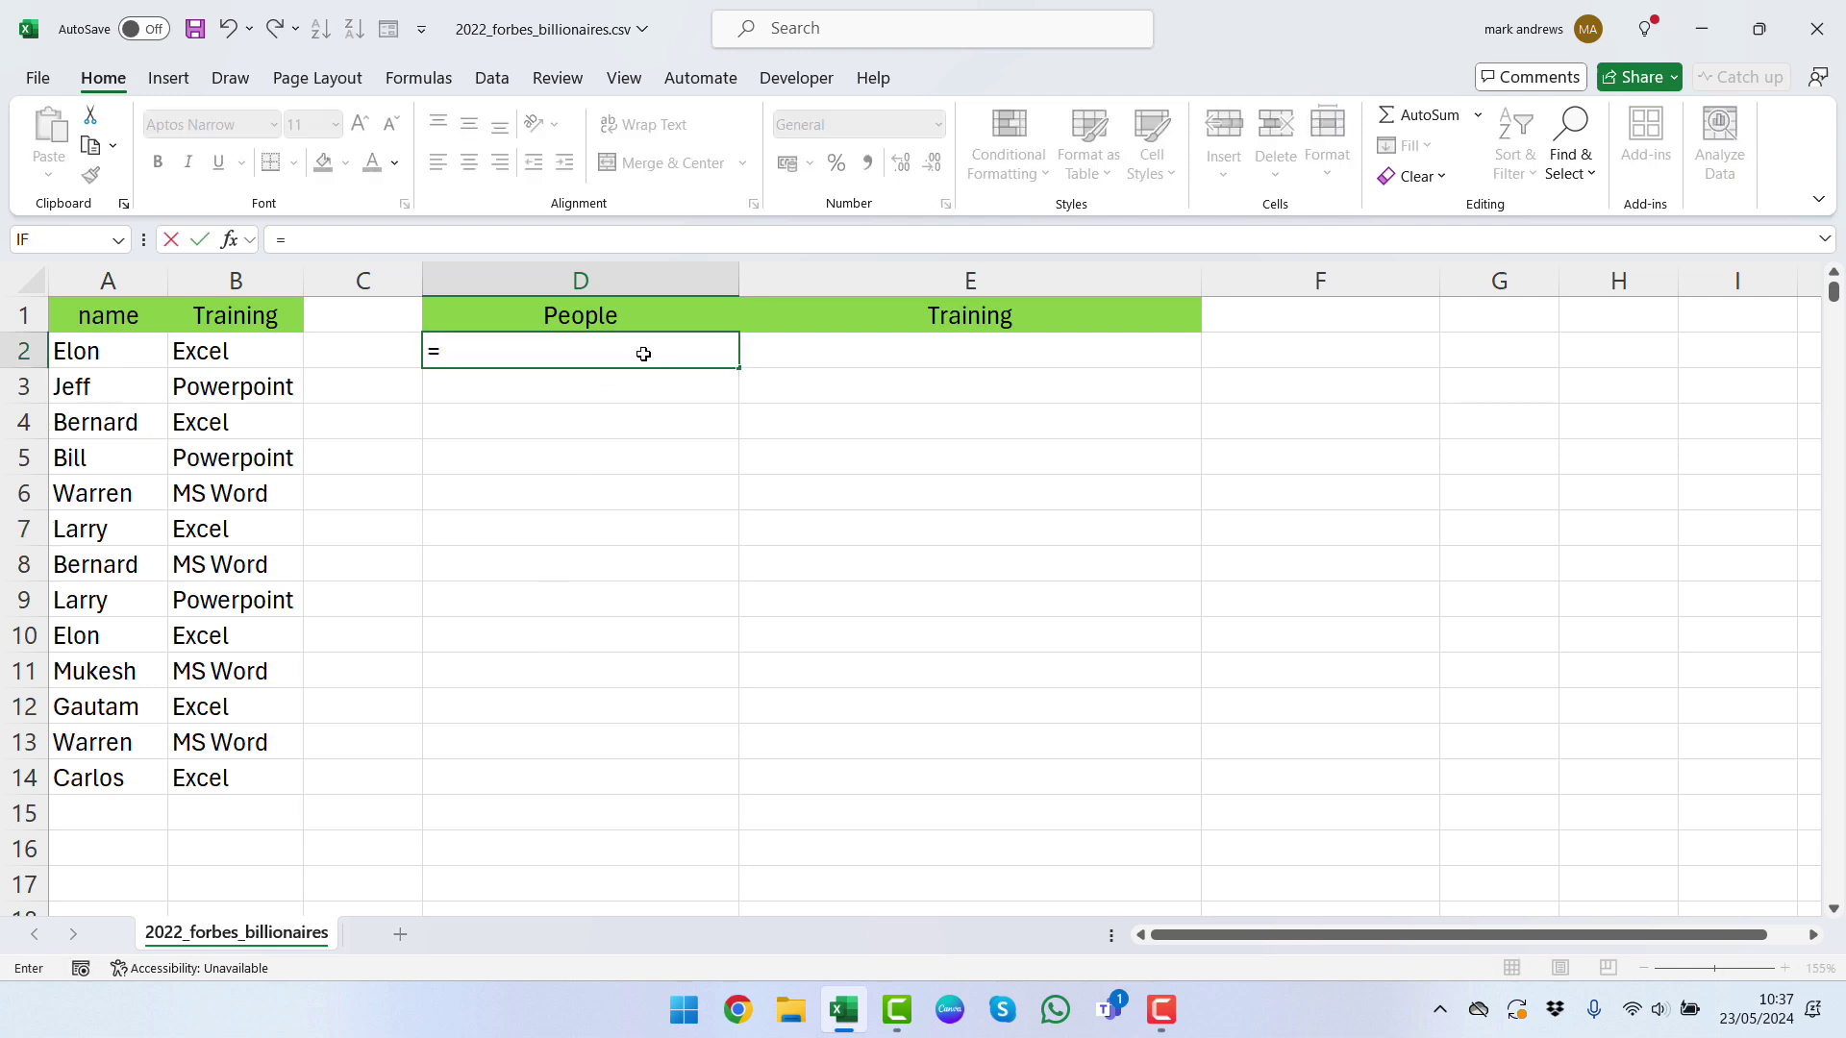
{"action": "key", "text": "Down"}
{"action": "key", "text": "Down"}
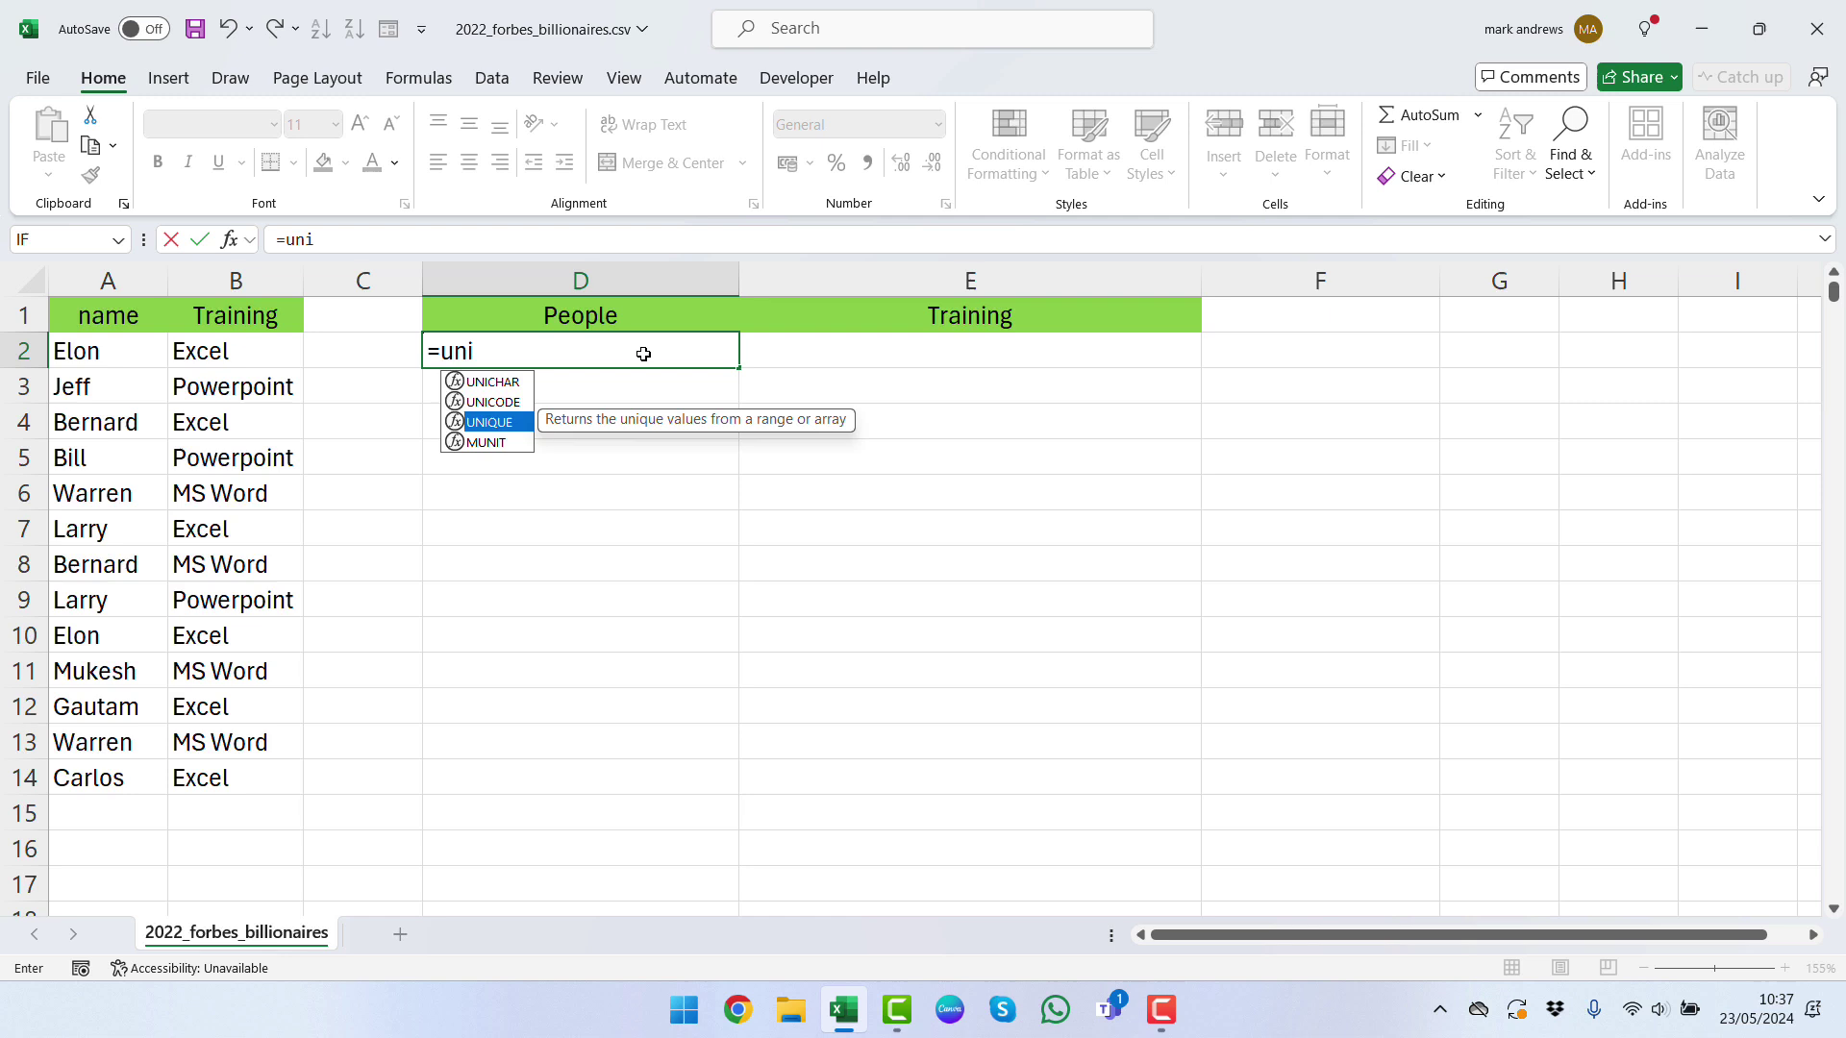
{"action": "key", "text": "Tab"}
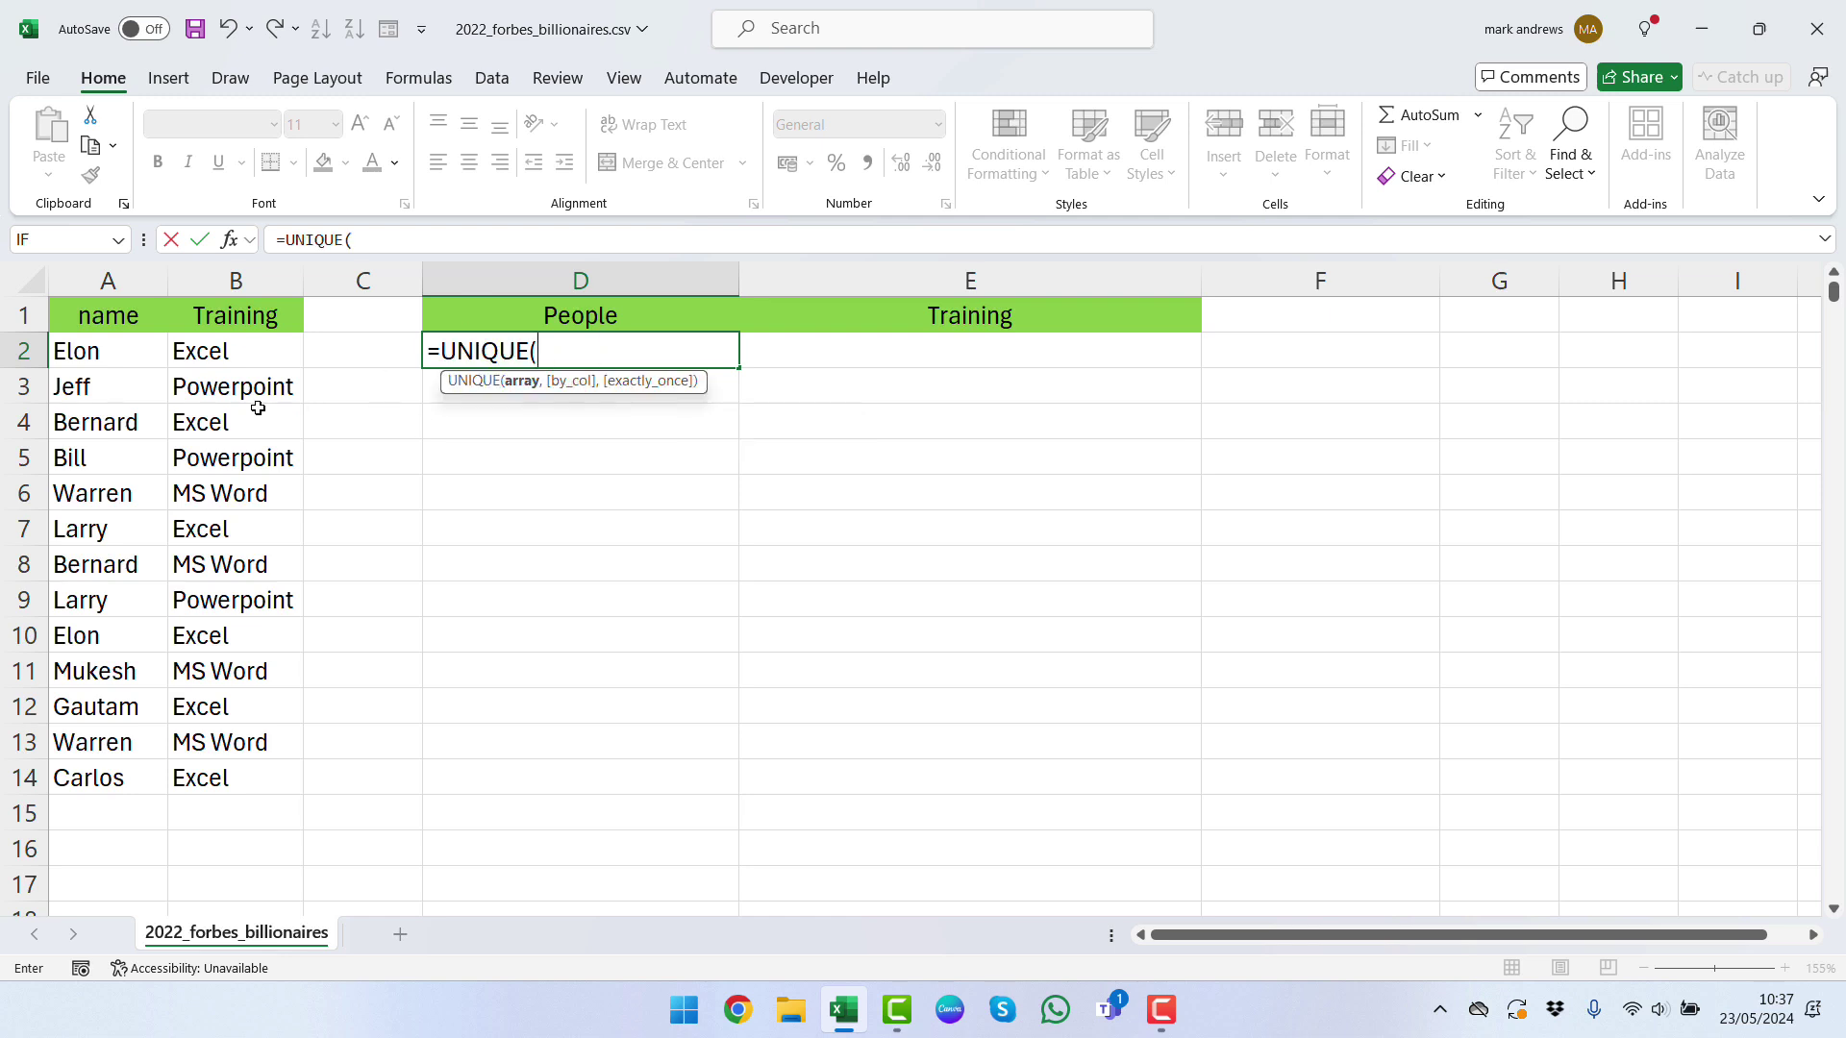
{"action": "left_click", "coordinate": [79, 350]}
{"action": "key", "text": "ctrl+shift+Down"}
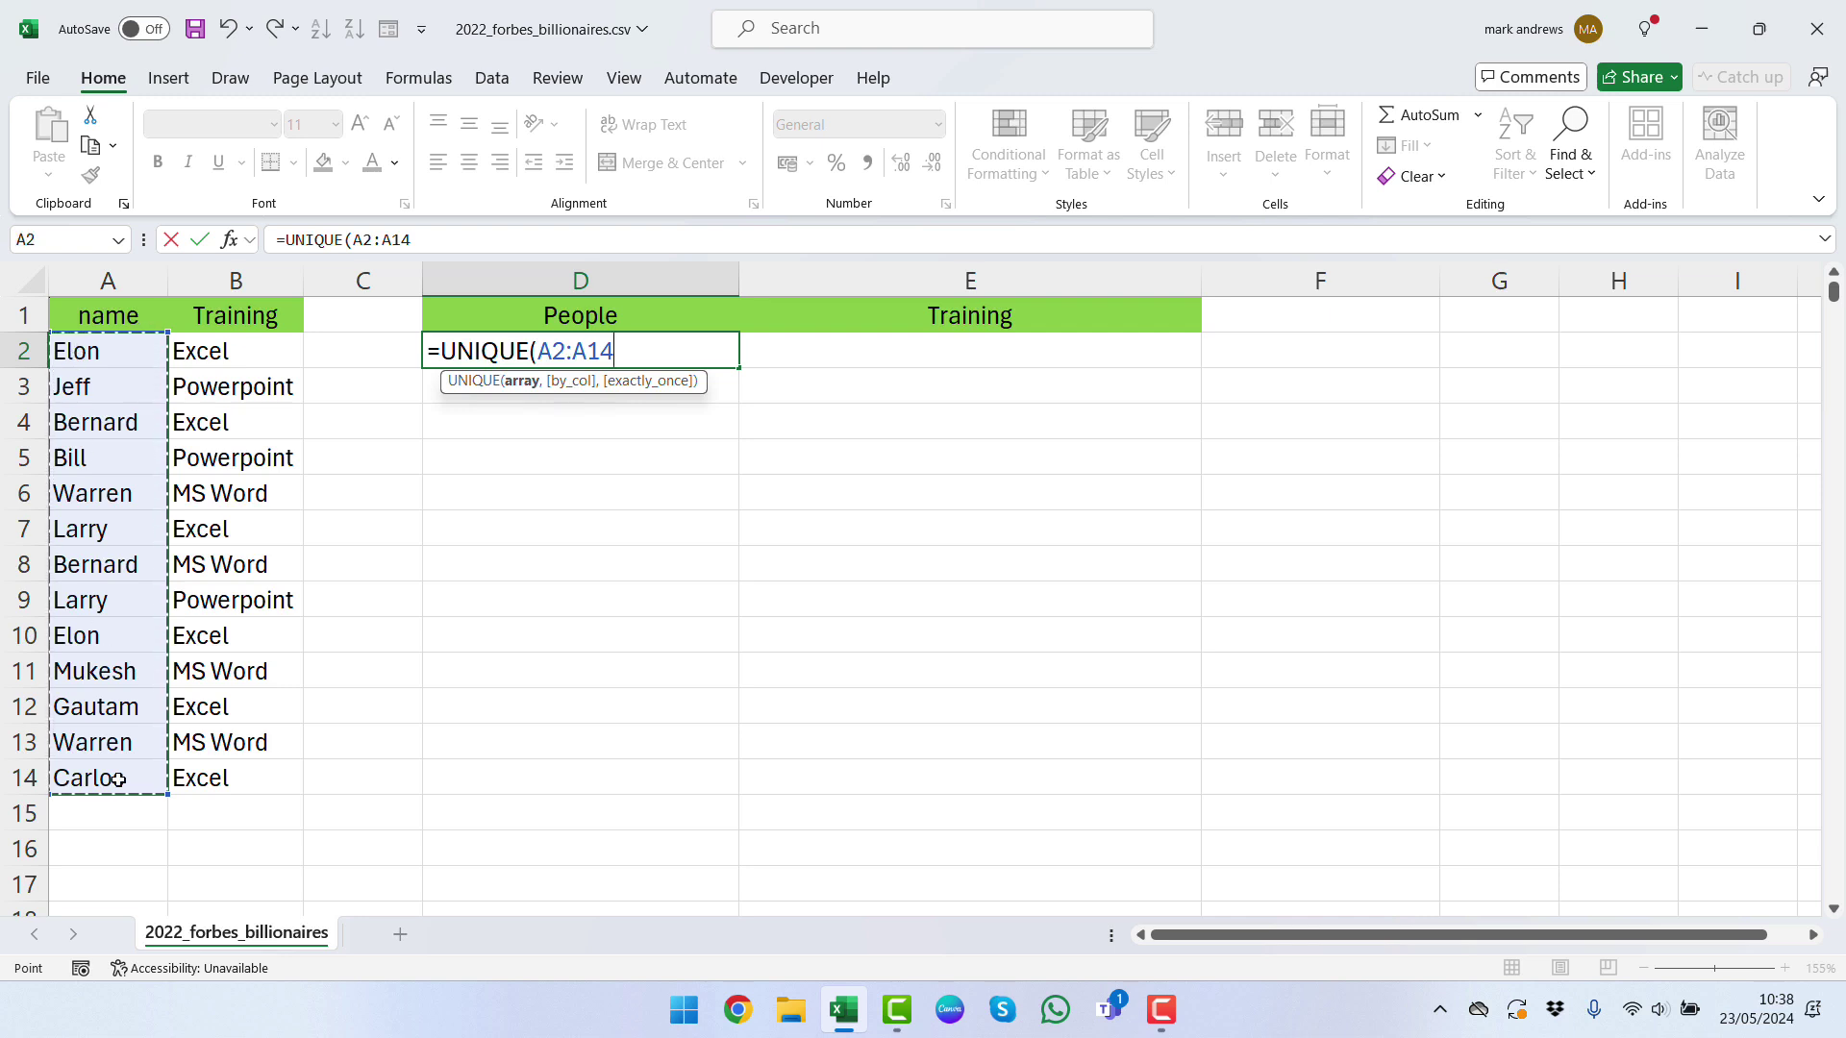
{"action": "key", "text": "F4"}
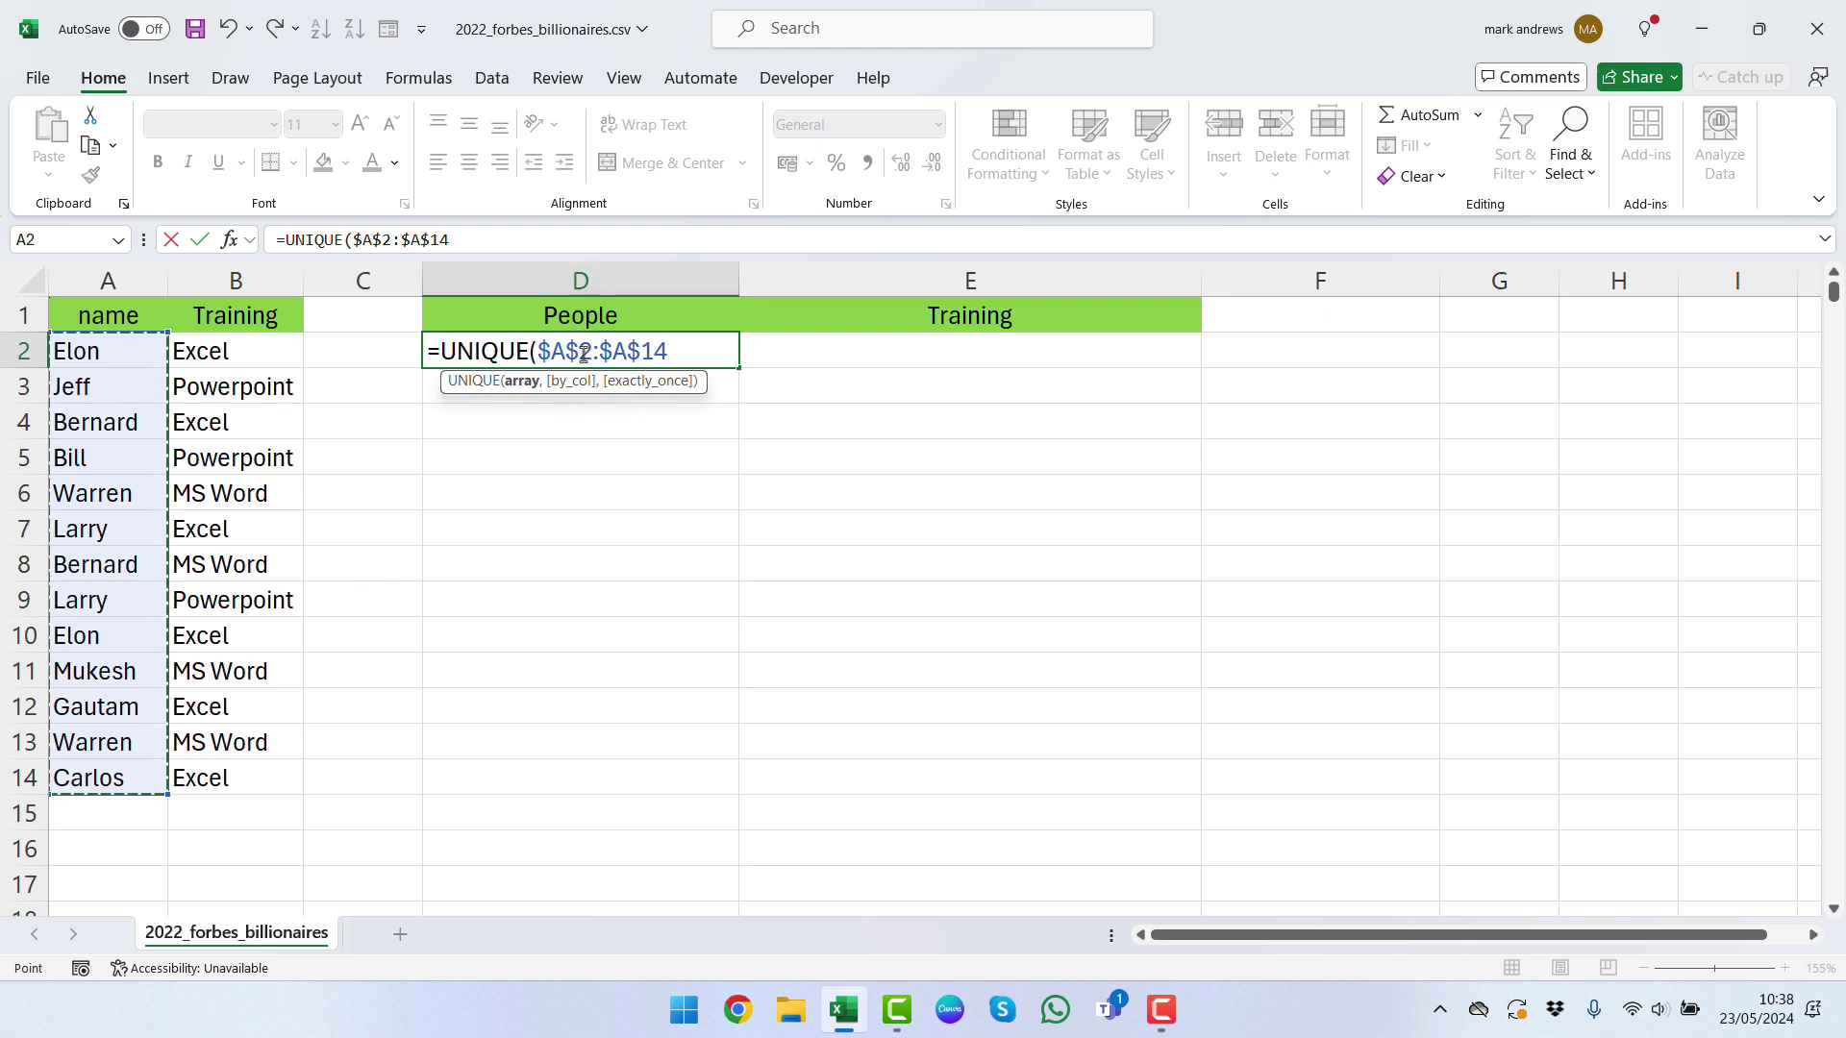
{"action": "type", "text": ")"}
{"action": "key", "text": "Return"}
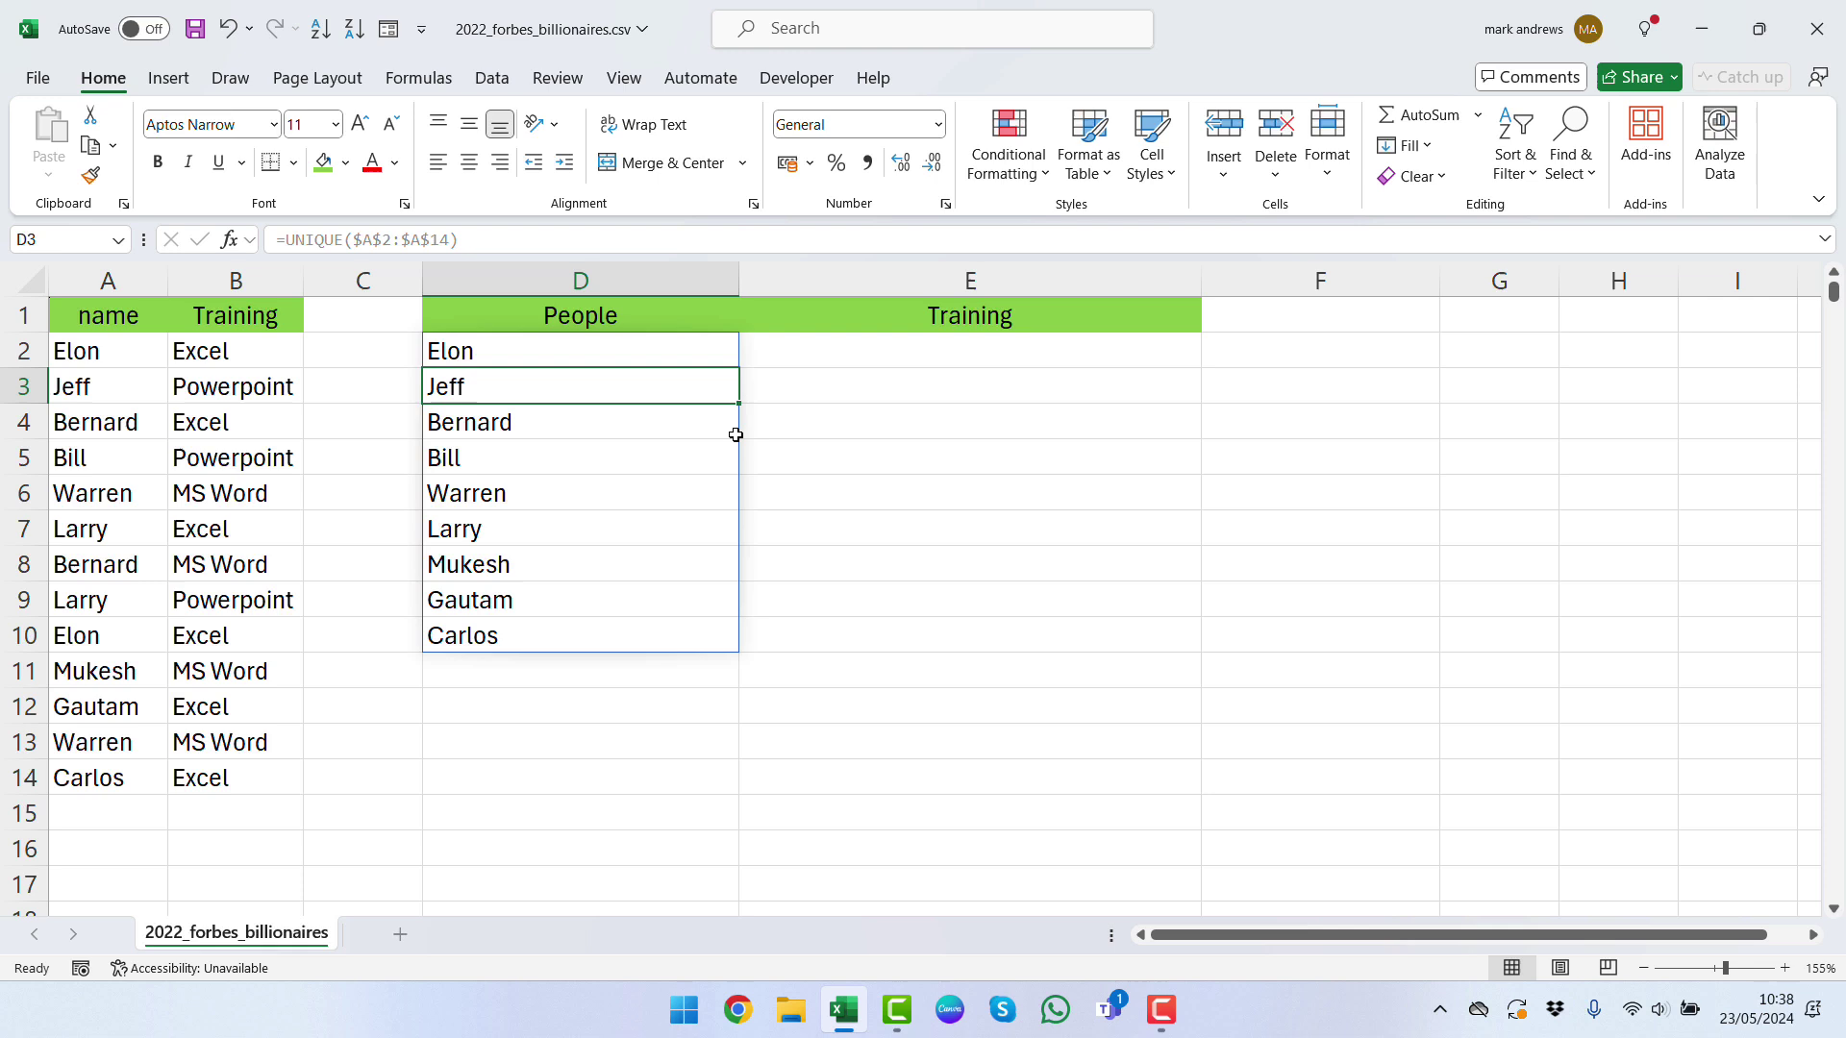
Step: Enter =IF(D2=$A$2:$A$14,$B$2:$B$14,"") in F2 to list D2's trainings from column B
{"action": "left_click", "coordinate": [1231, 353]}
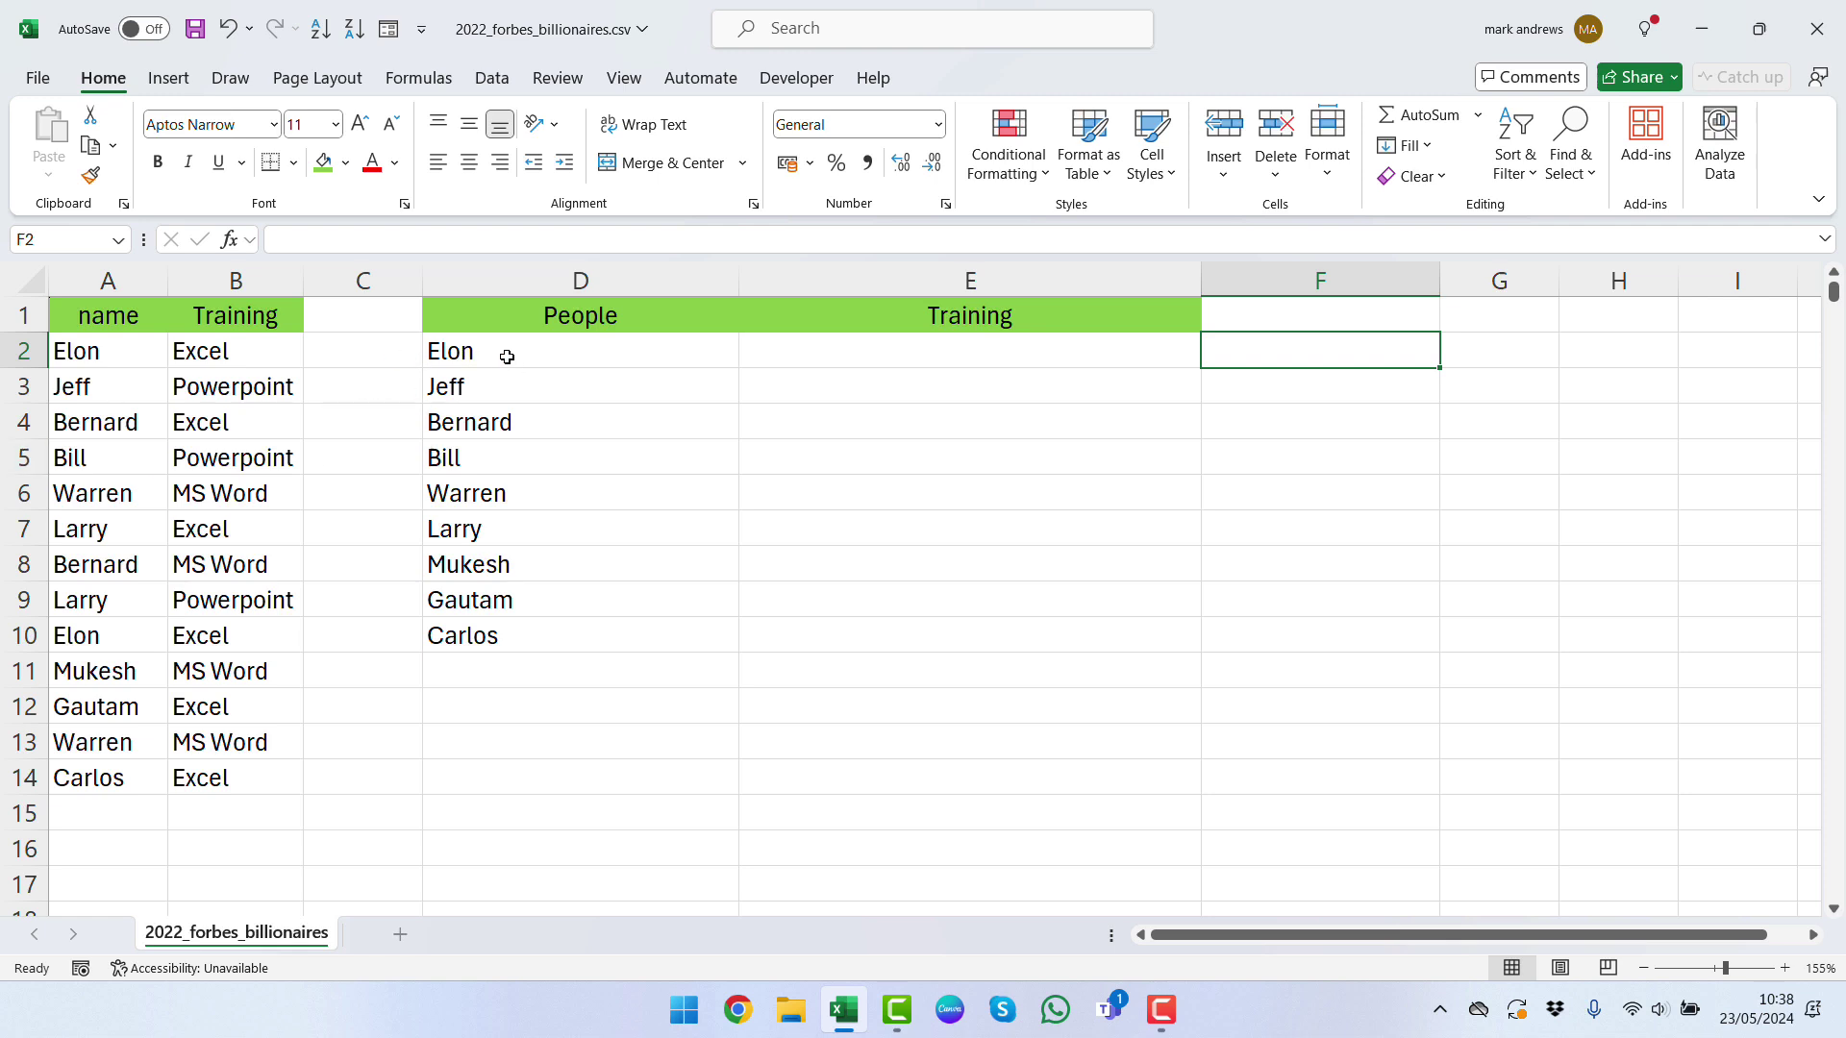
{"action": "type", "text": "=if"}
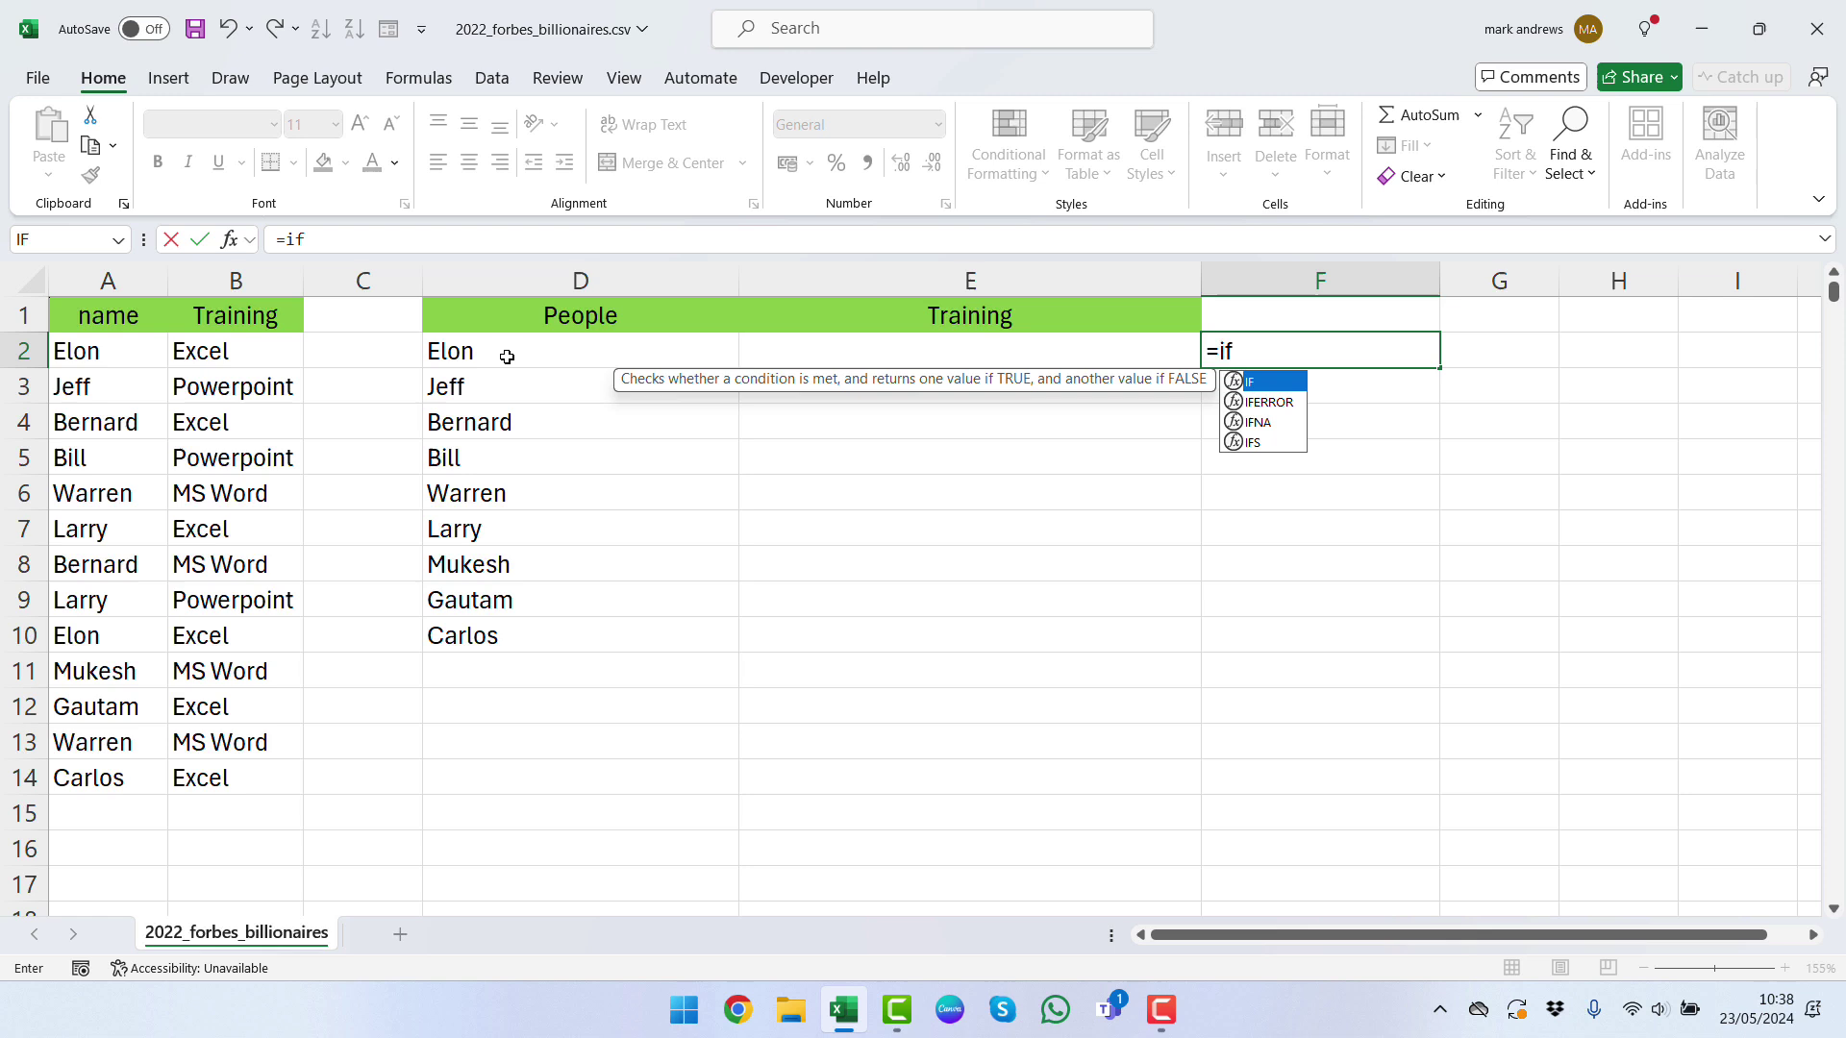
{"action": "key", "text": "Tab"}
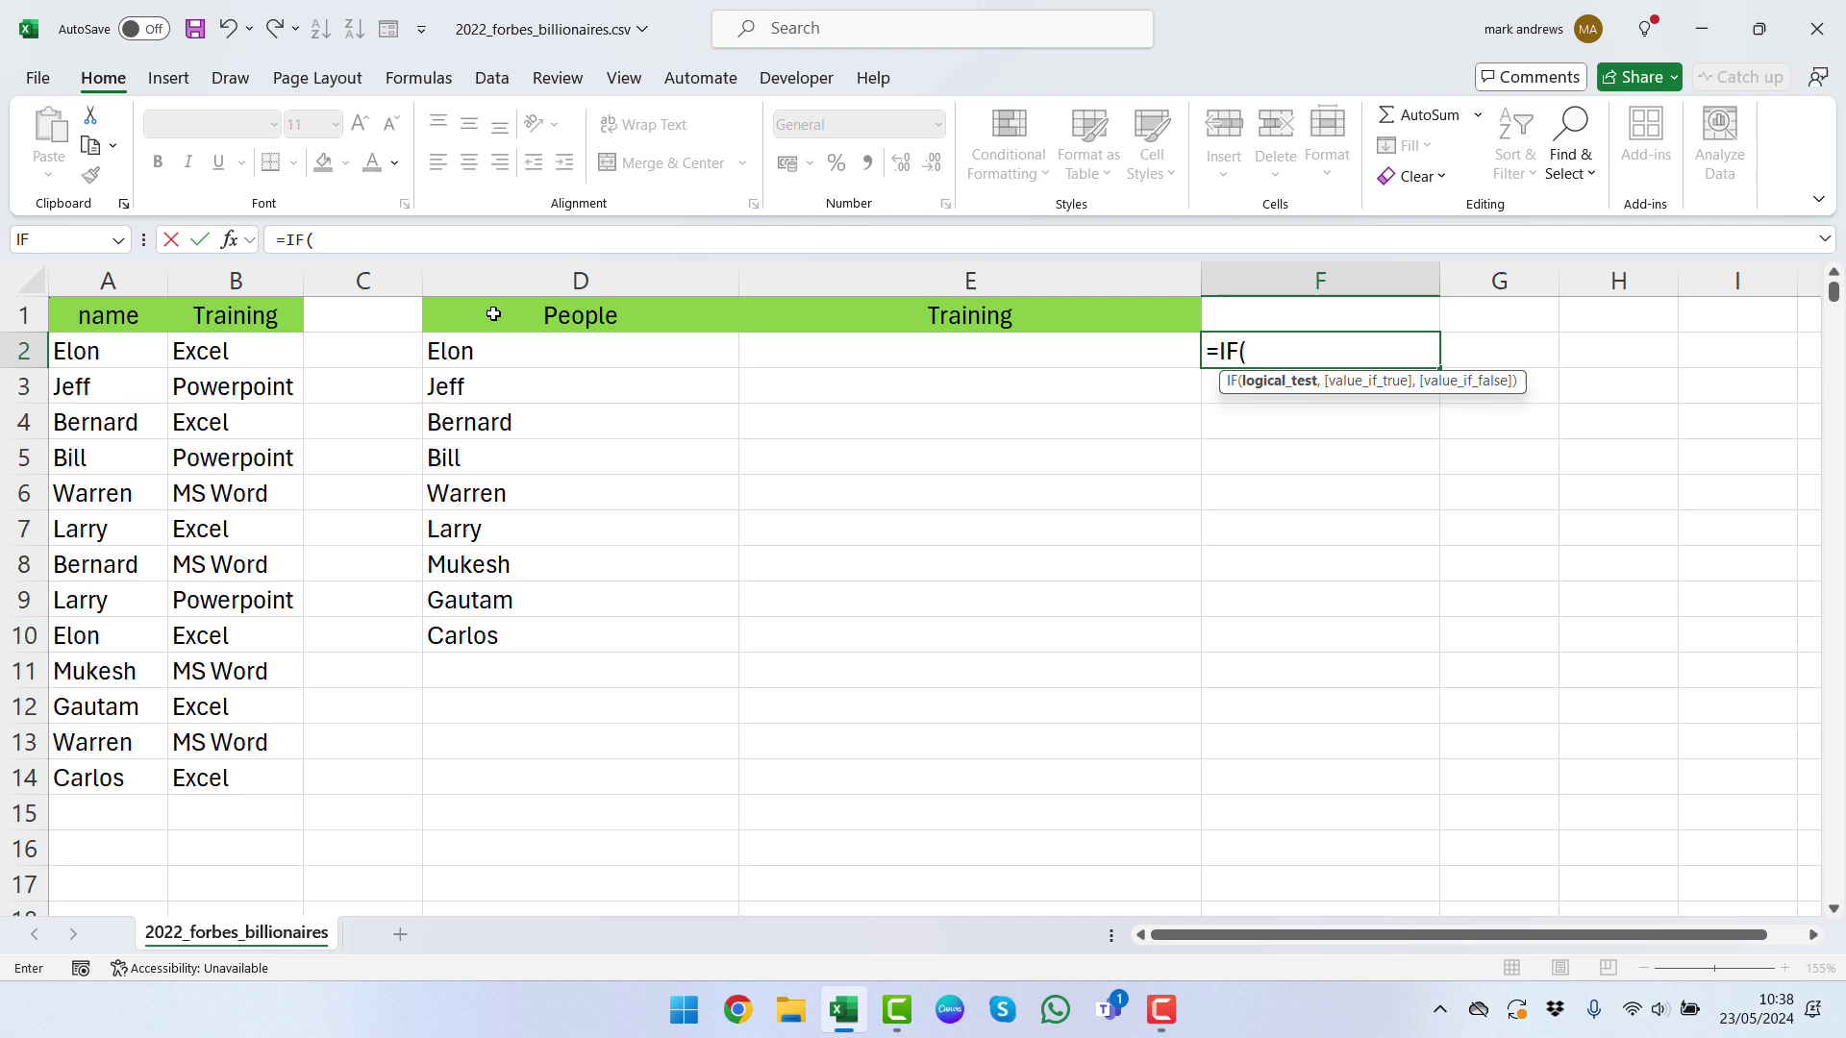
{"action": "left_click", "coordinate": [508, 356]}
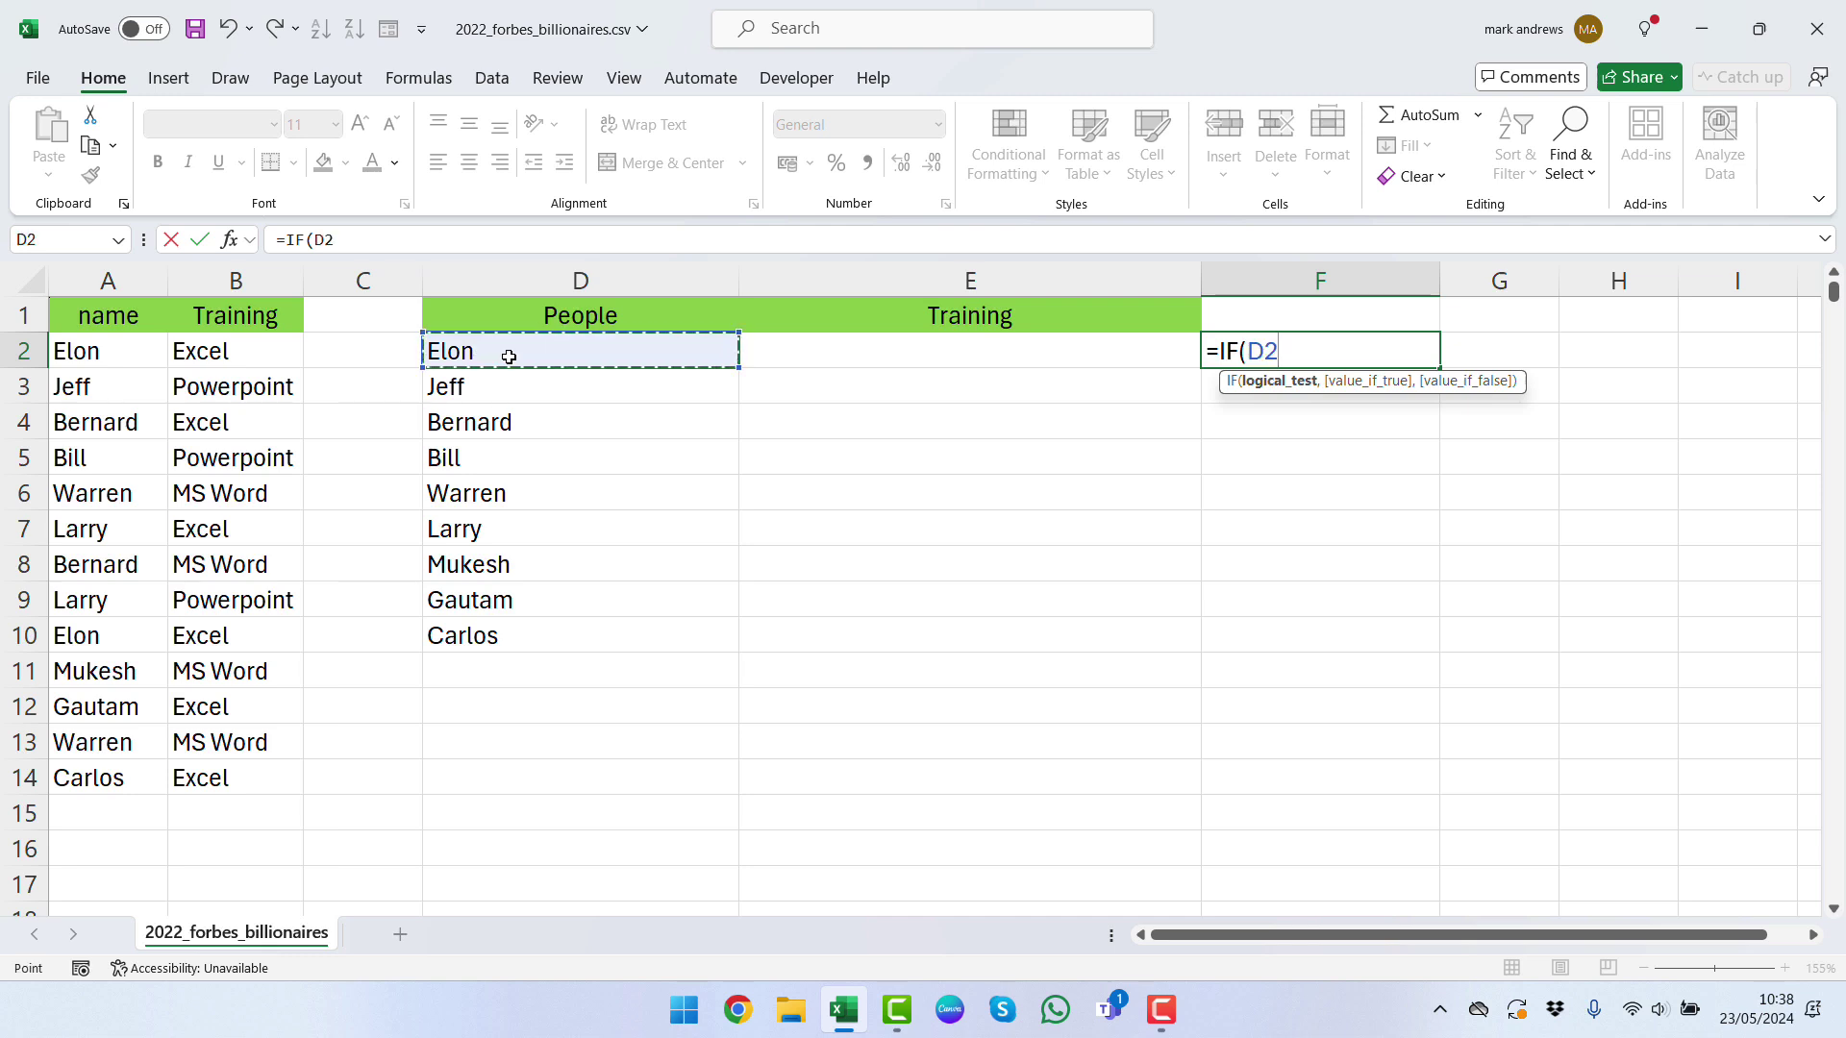
{"action": "type", "text": "="}
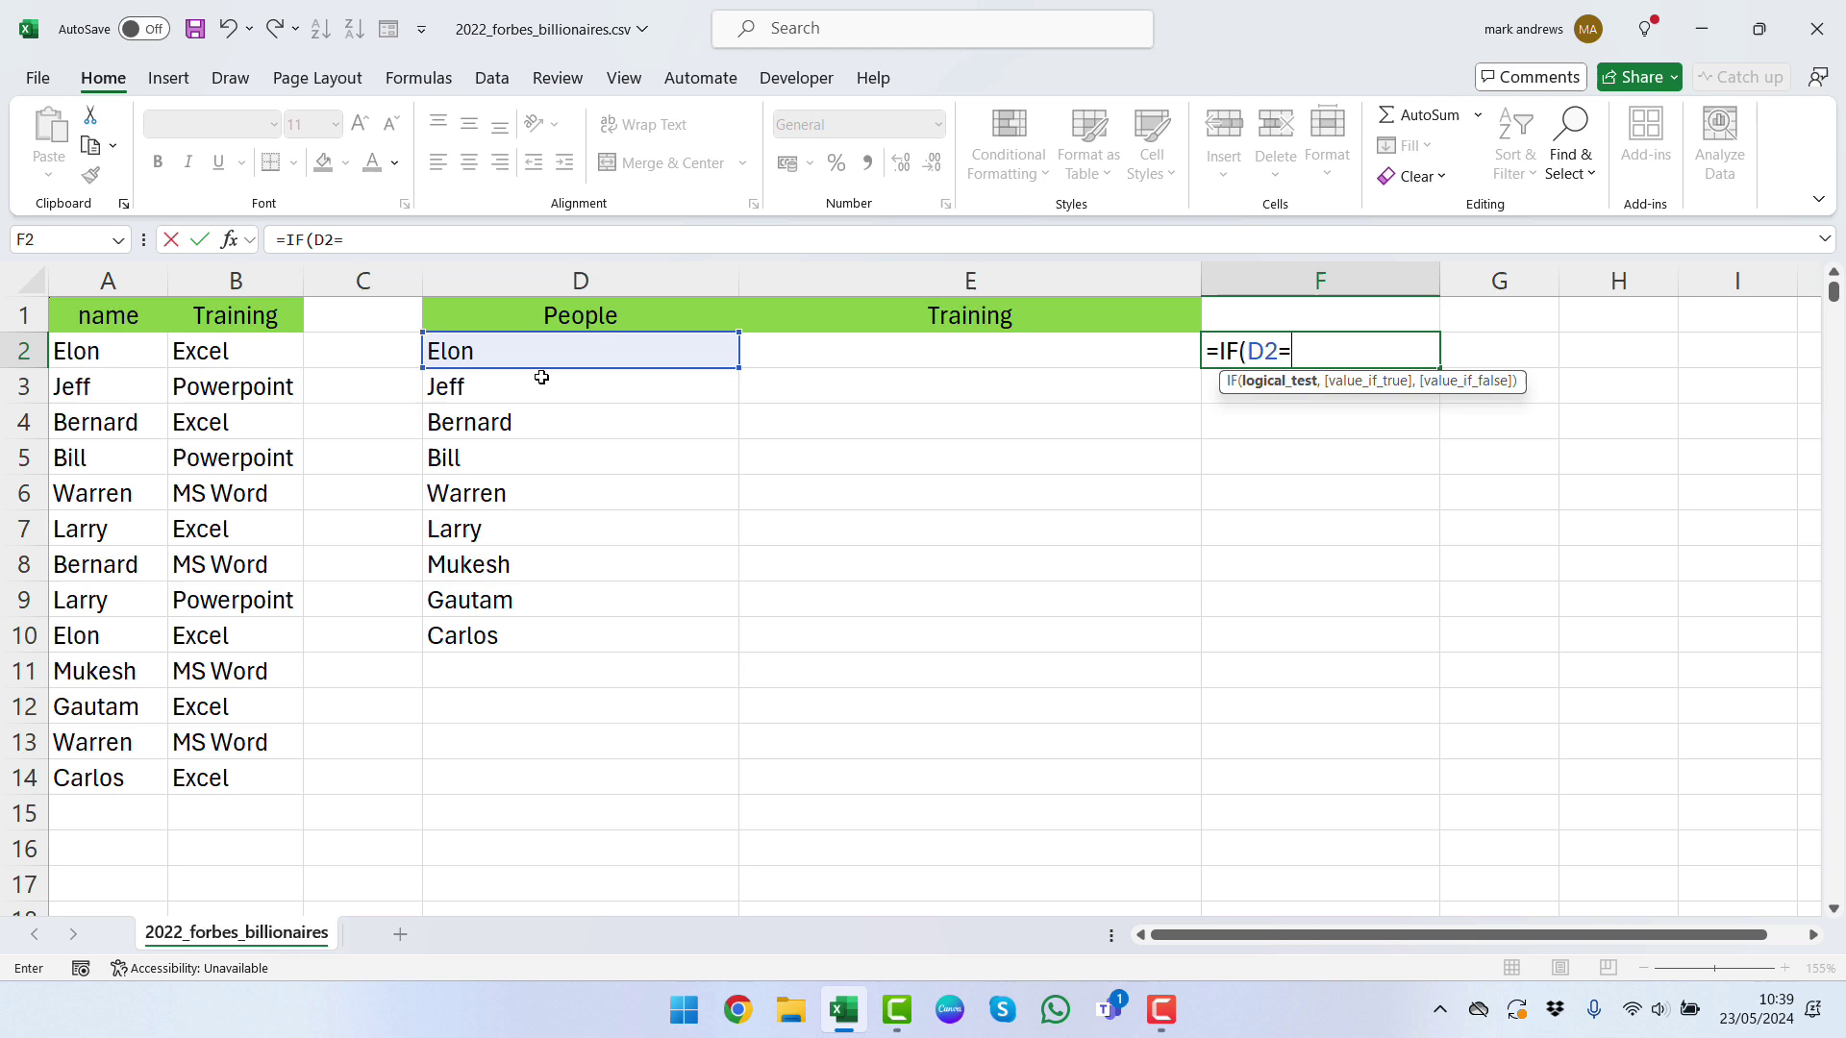
{"action": "left_click_drag", "start_coordinate": [93, 352], "coordinate": [113, 784]}
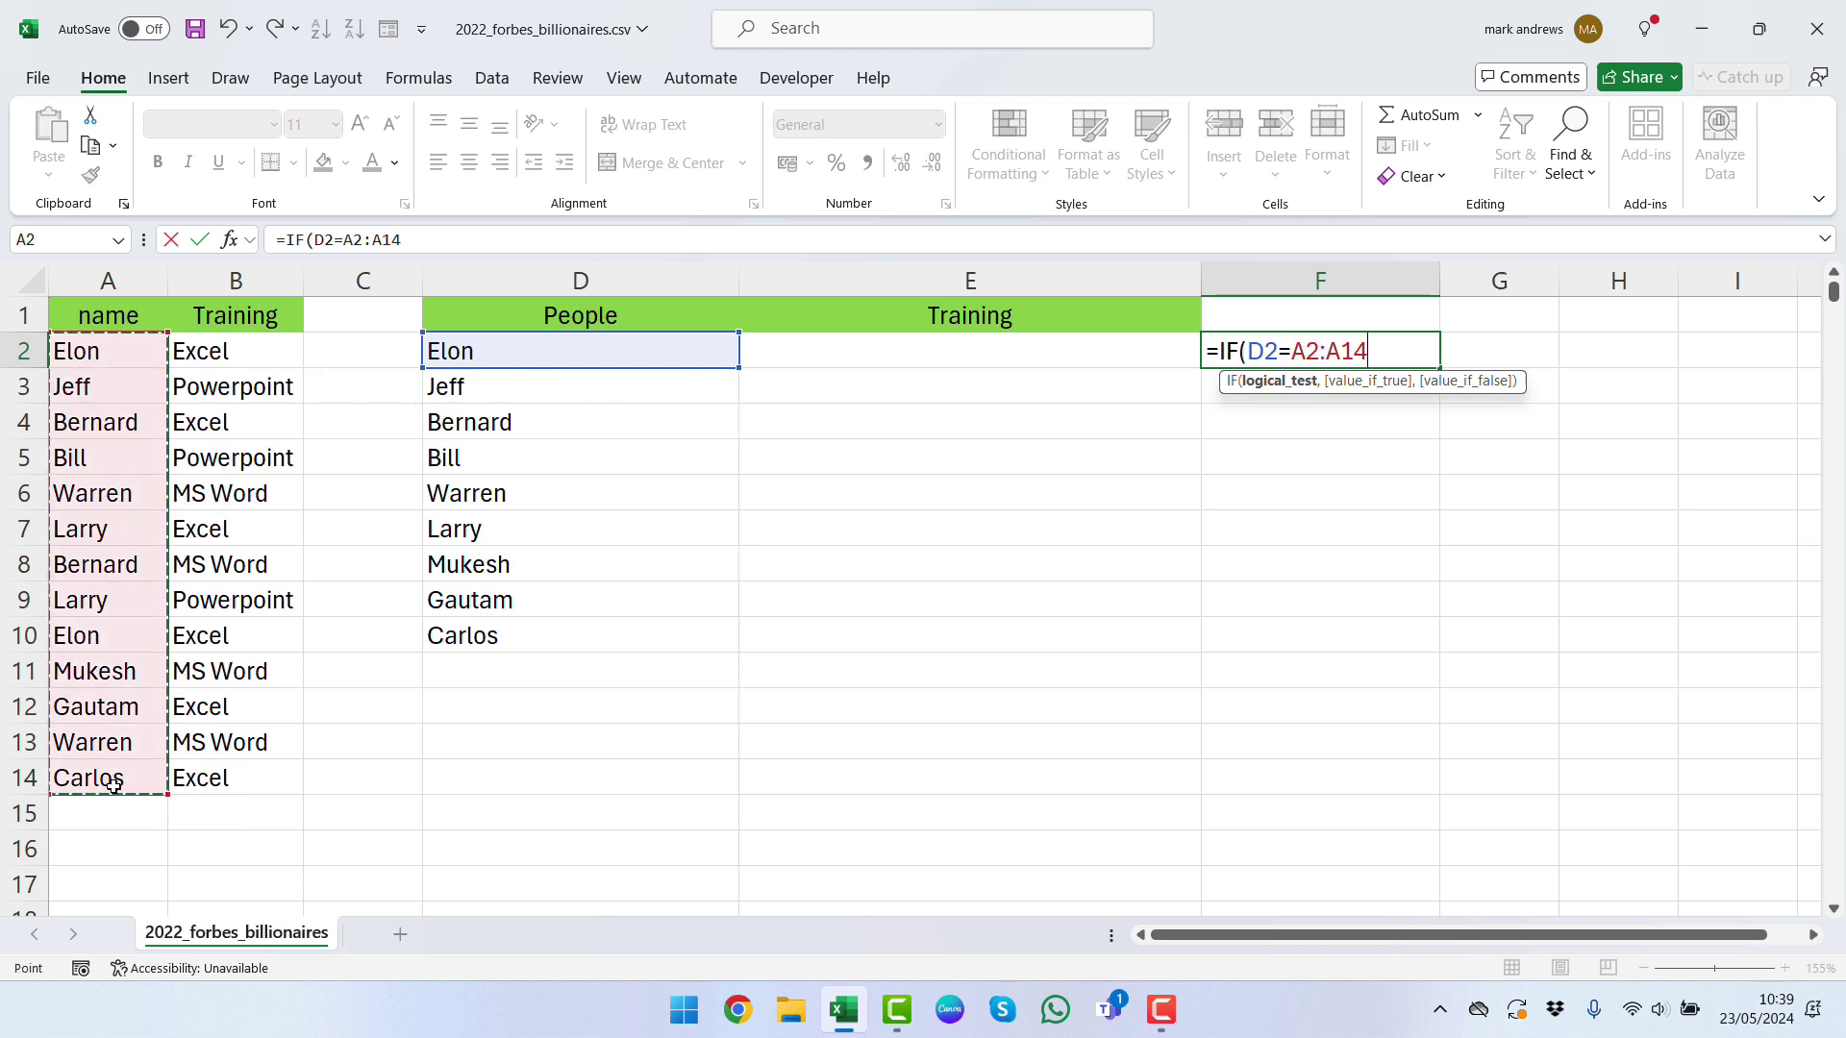
{"action": "key", "text": "F4"}
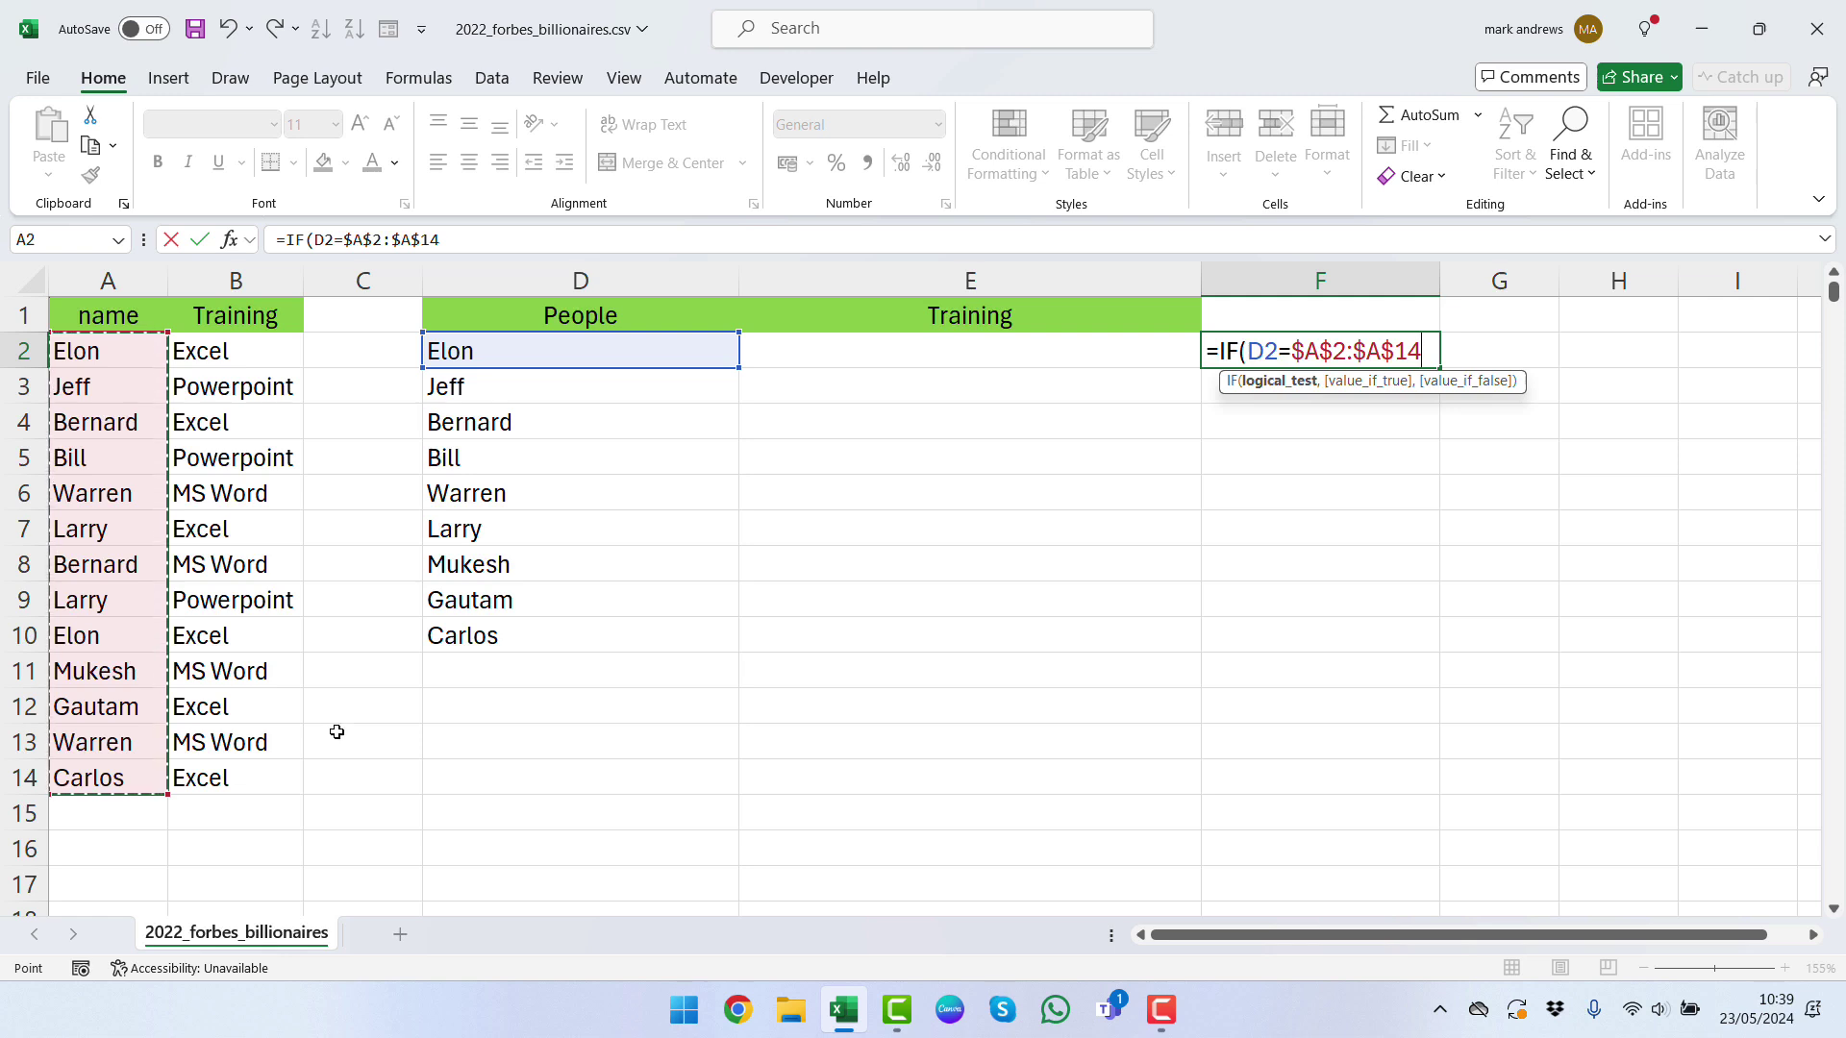
{"action": "type", "text": ","}
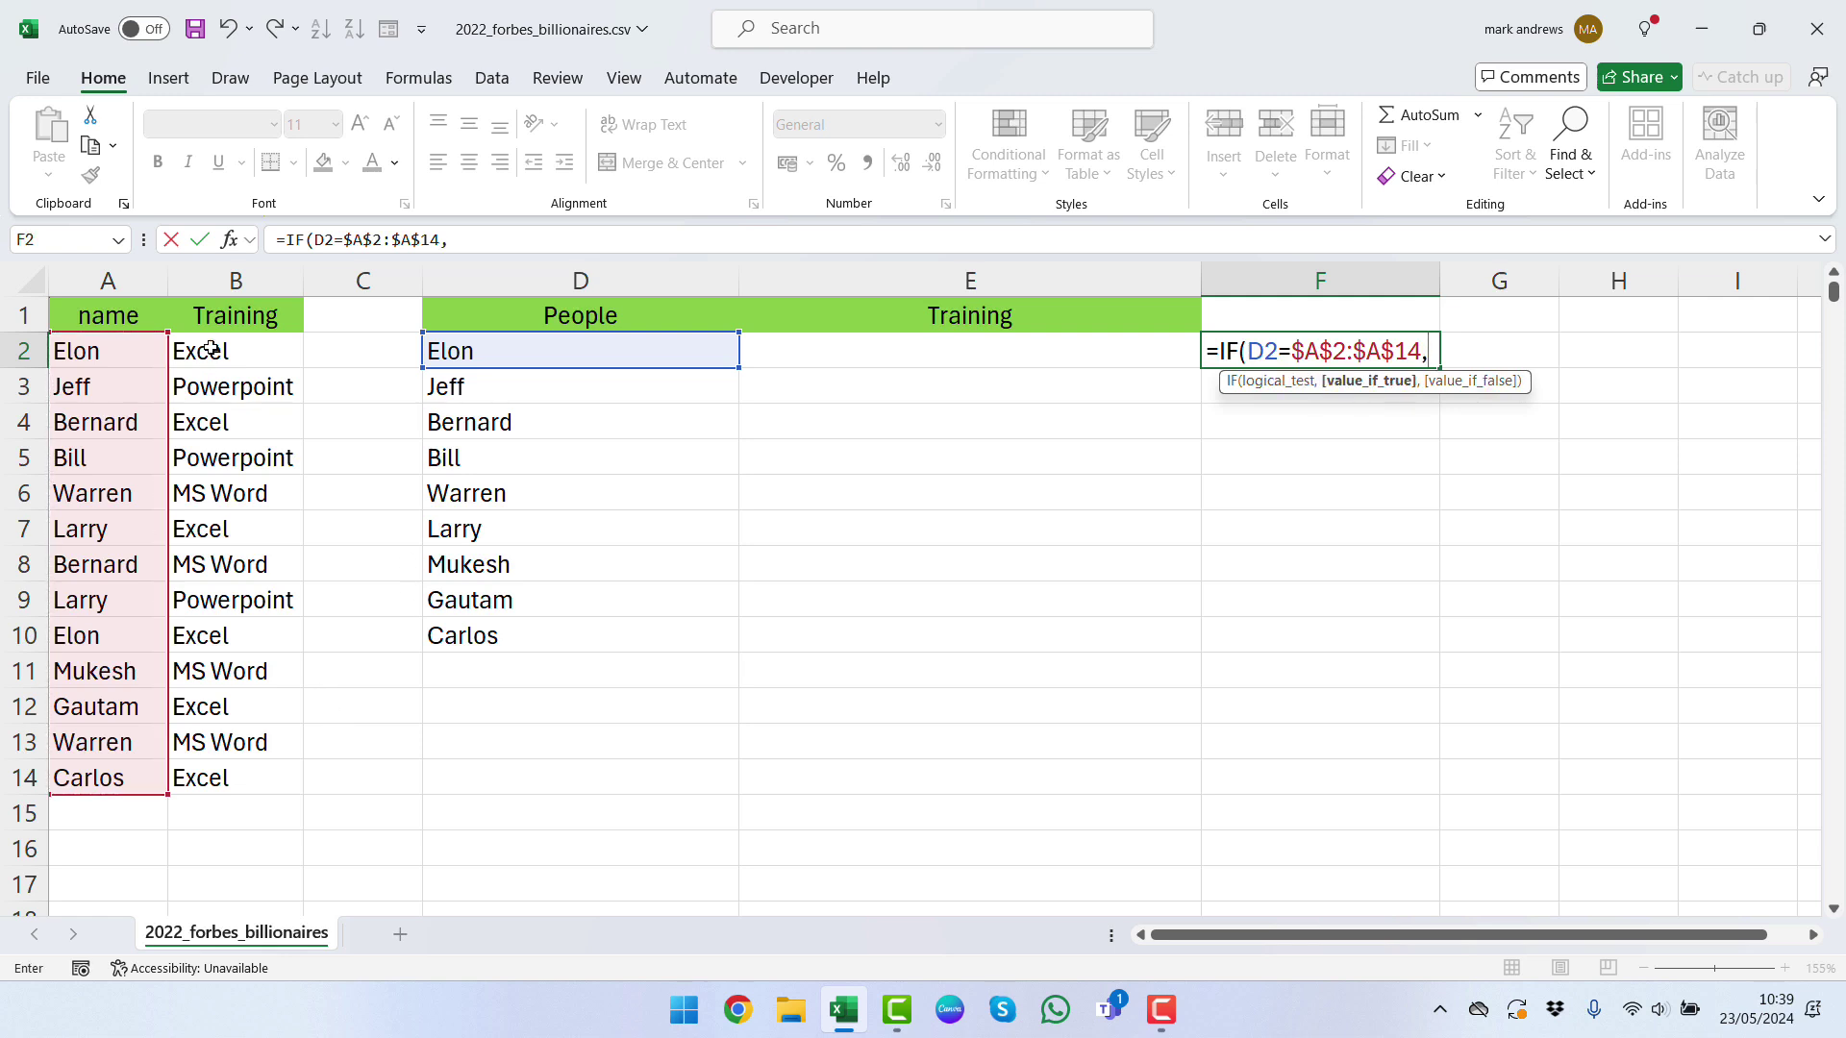
{"action": "left_click_drag", "start_coordinate": [211, 354], "coordinate": [208, 781]}
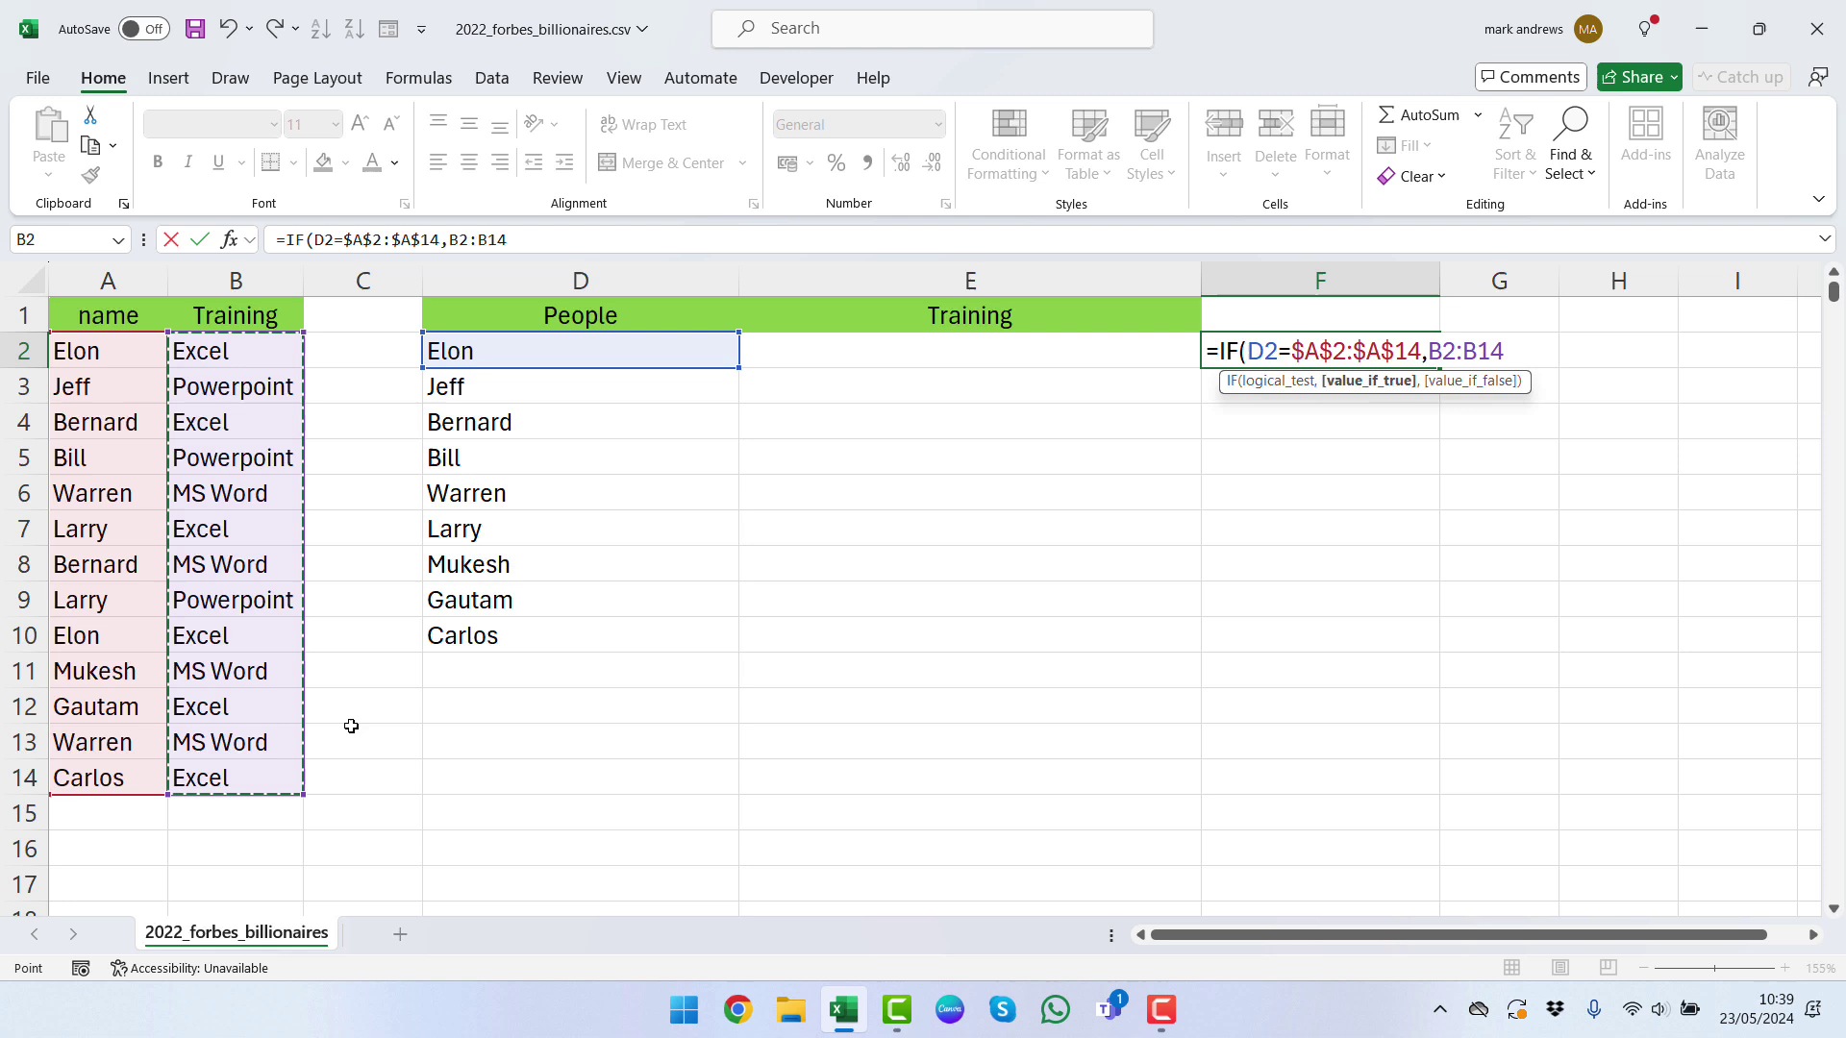
{"action": "key", "text": "F4"}
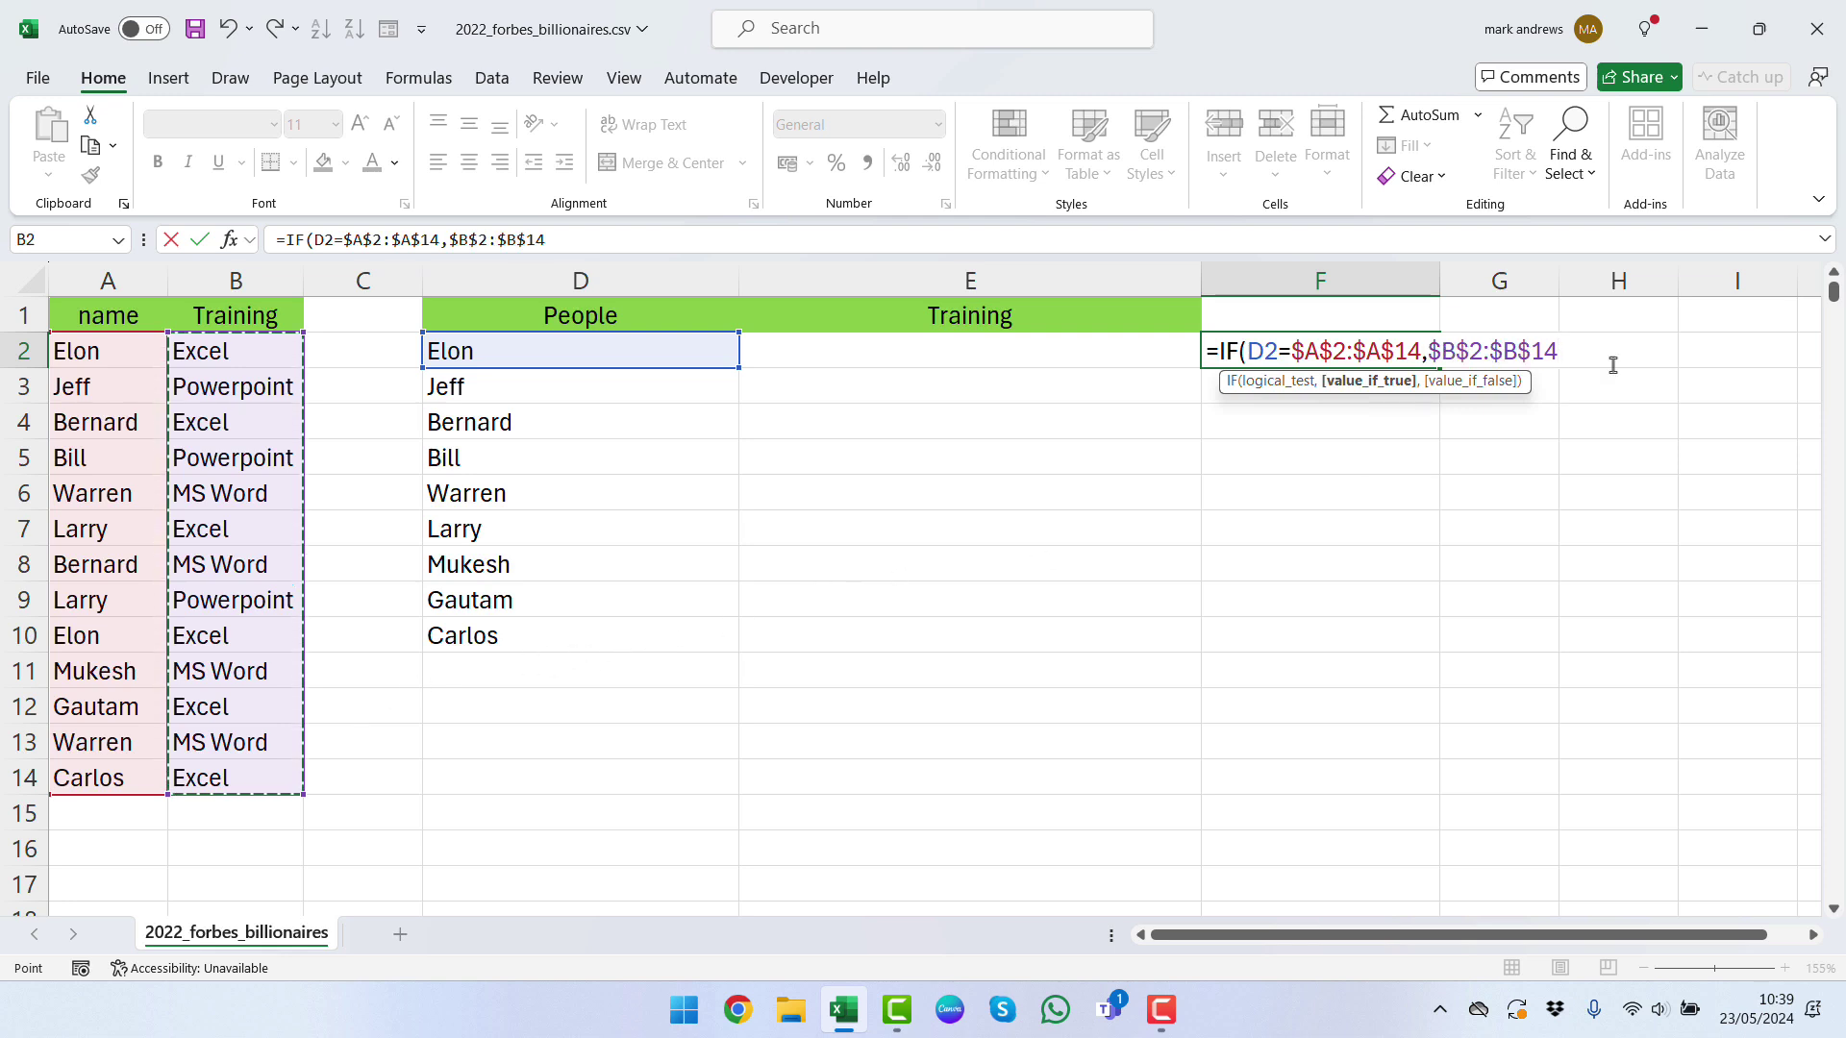
{"action": "type", "text": ","}
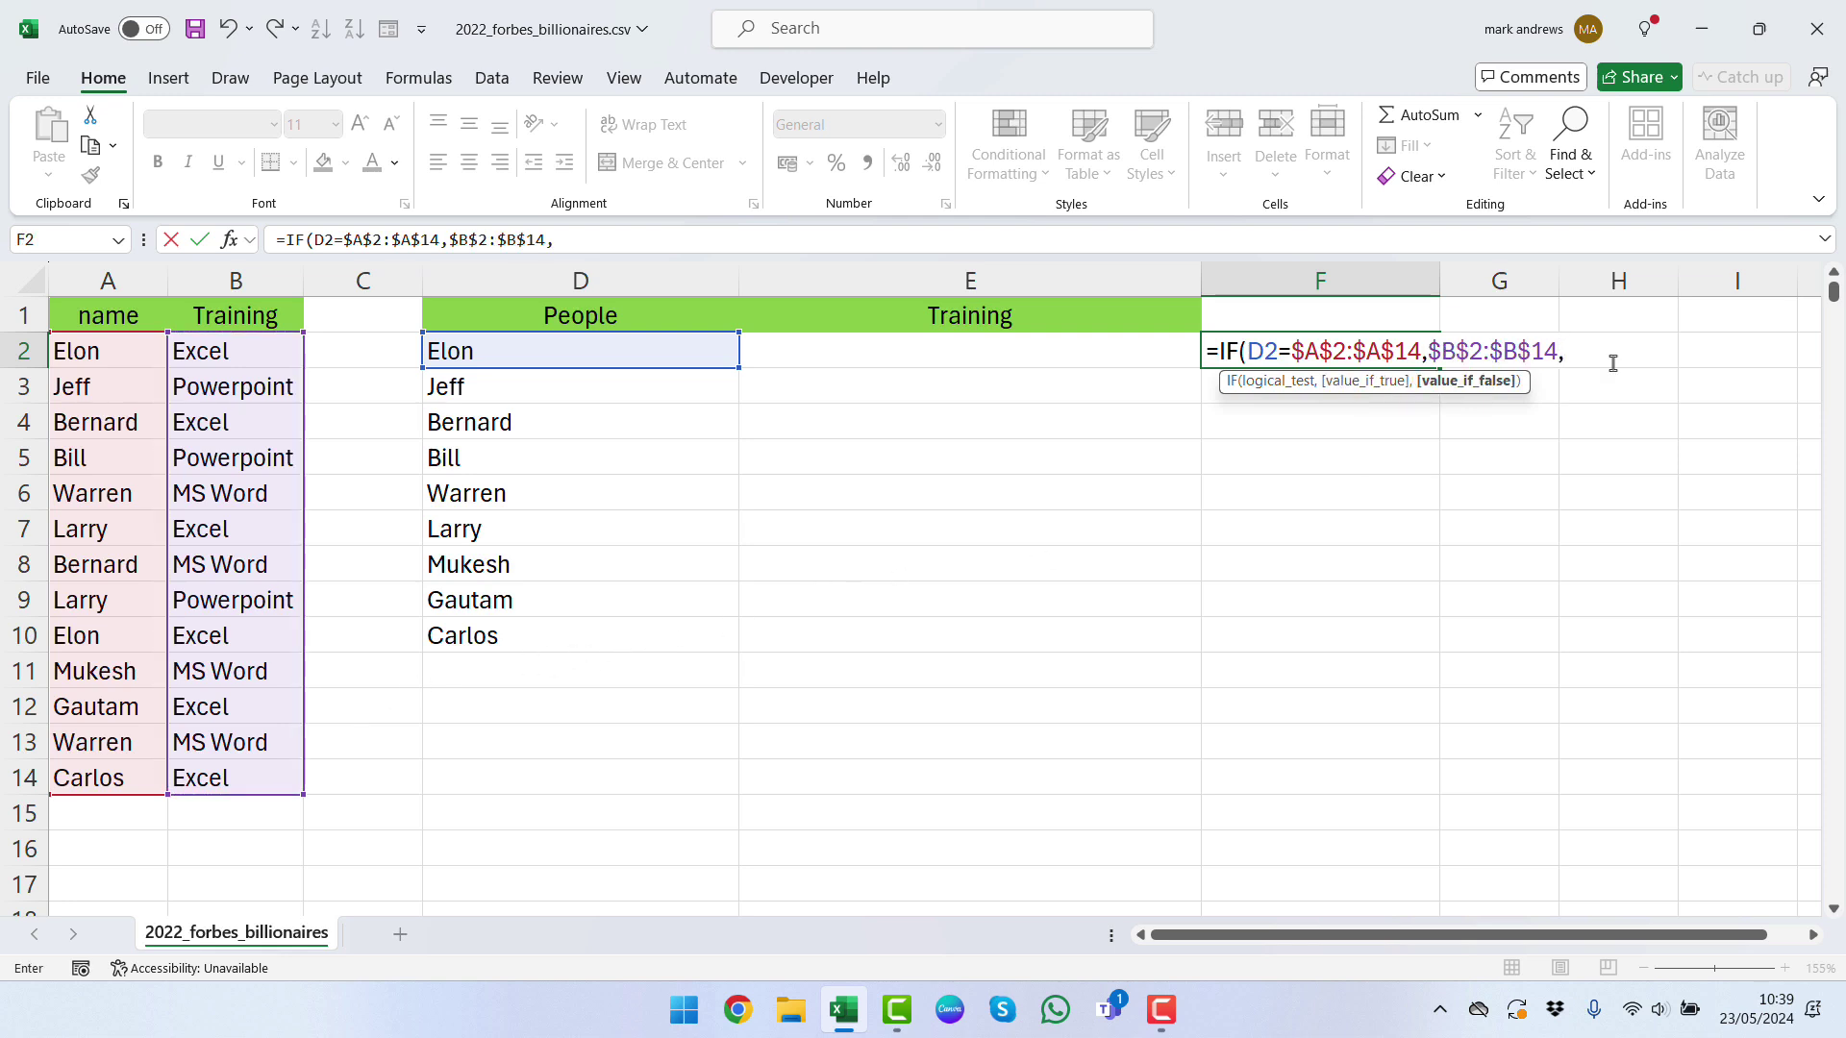
{"action": "type", "text": "\"\")"}
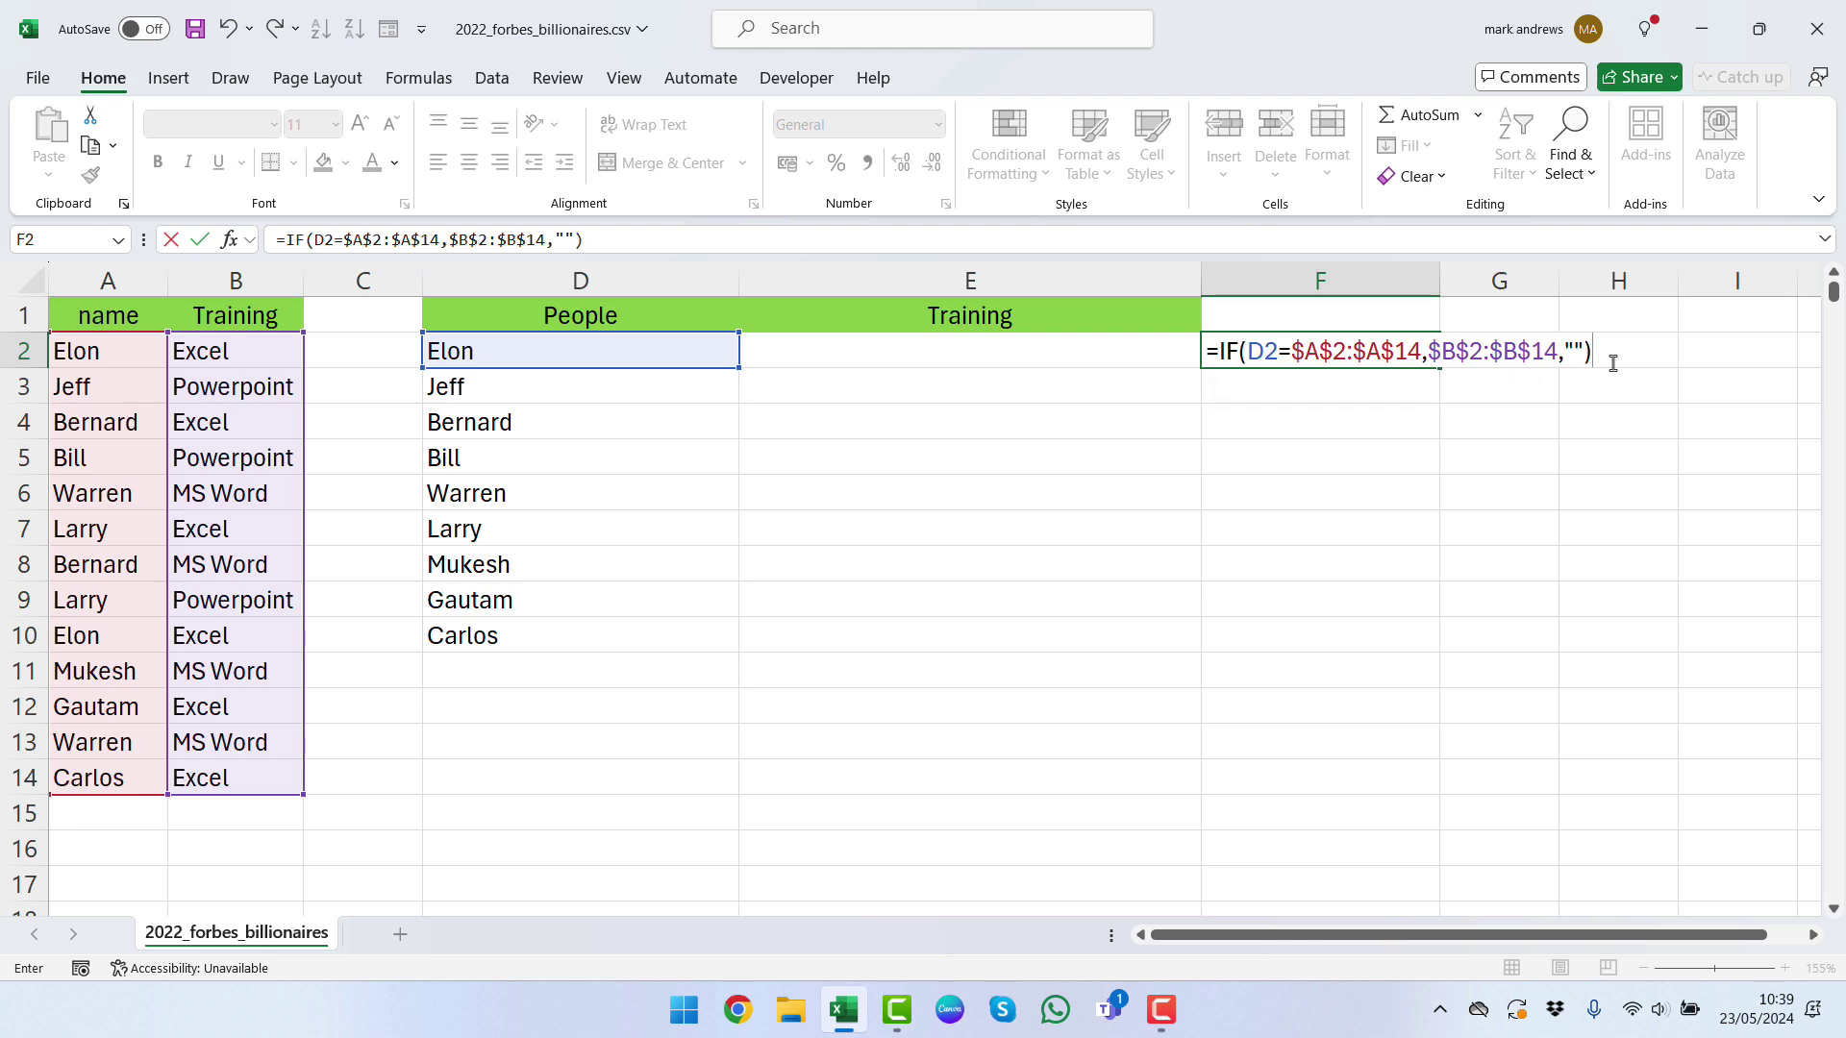
{"action": "key", "text": "Return"}
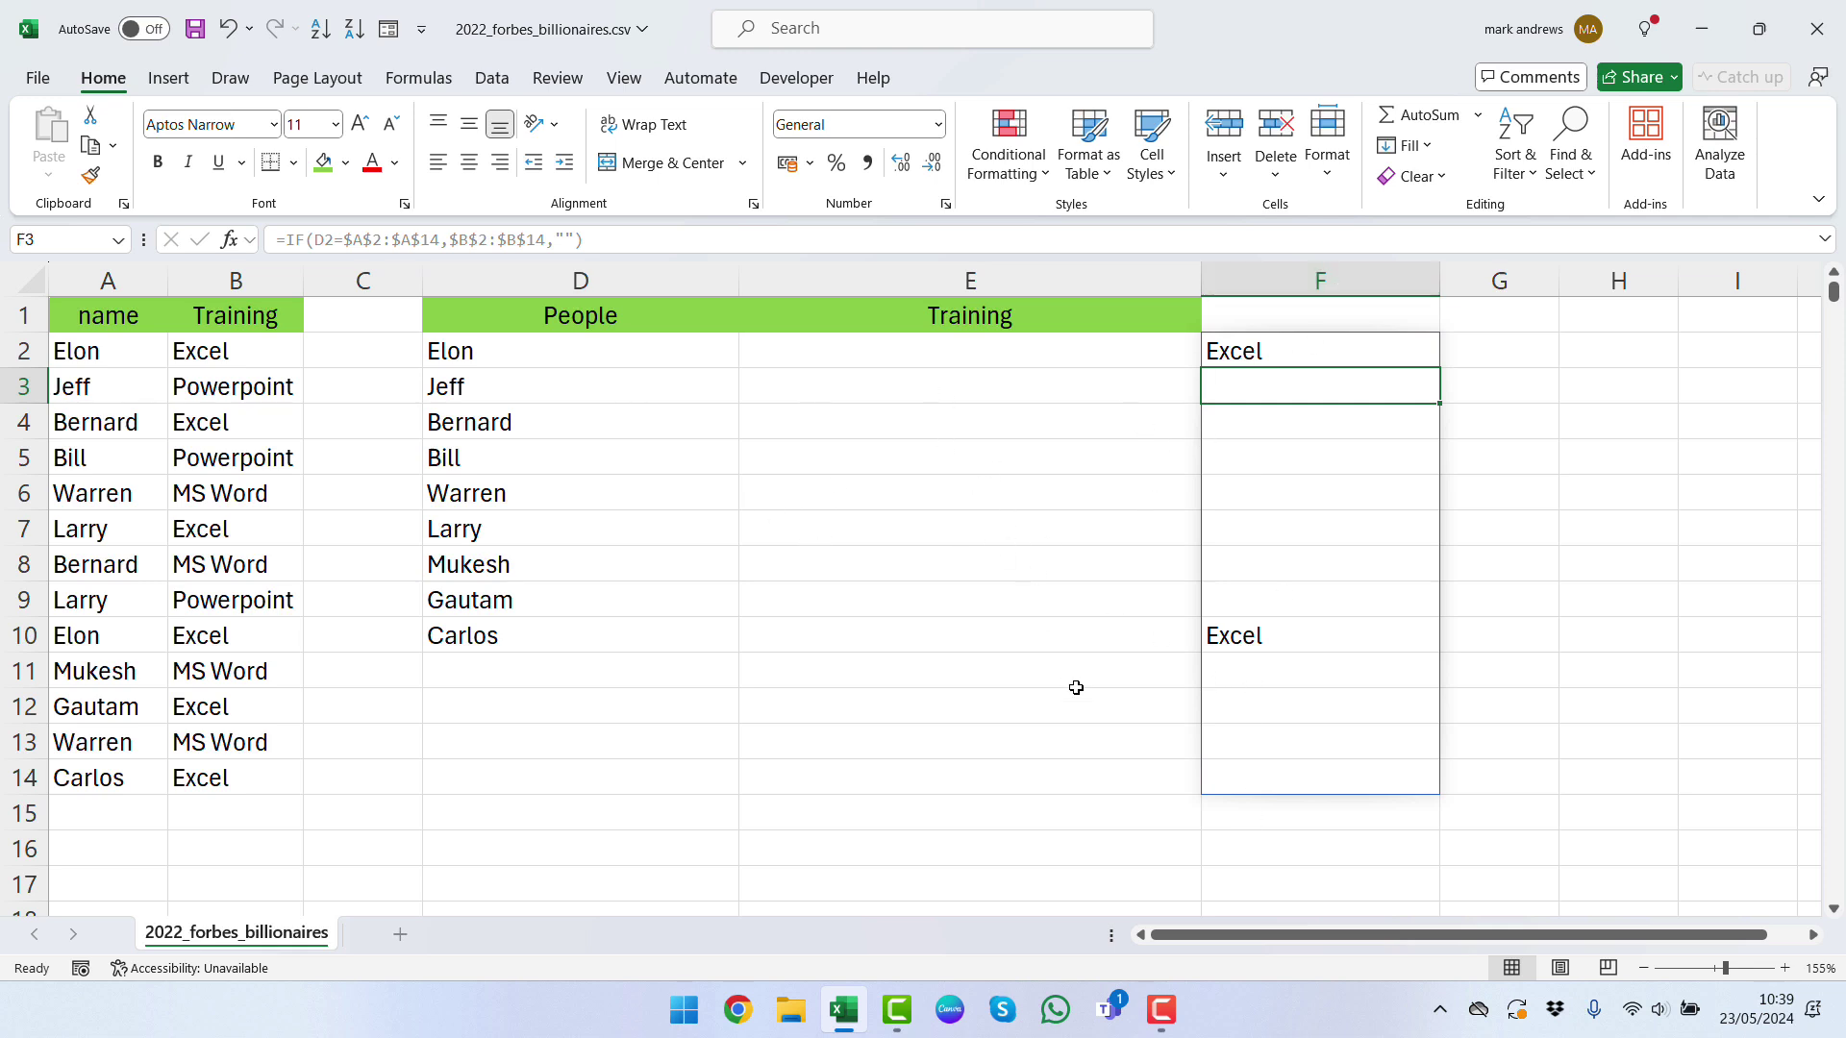
Step: Start a TEXTJOIN formula in G2 with a ", " delimiter and empty cells ignored (TRUE)
{"action": "left_click", "coordinate": [1496, 356]}
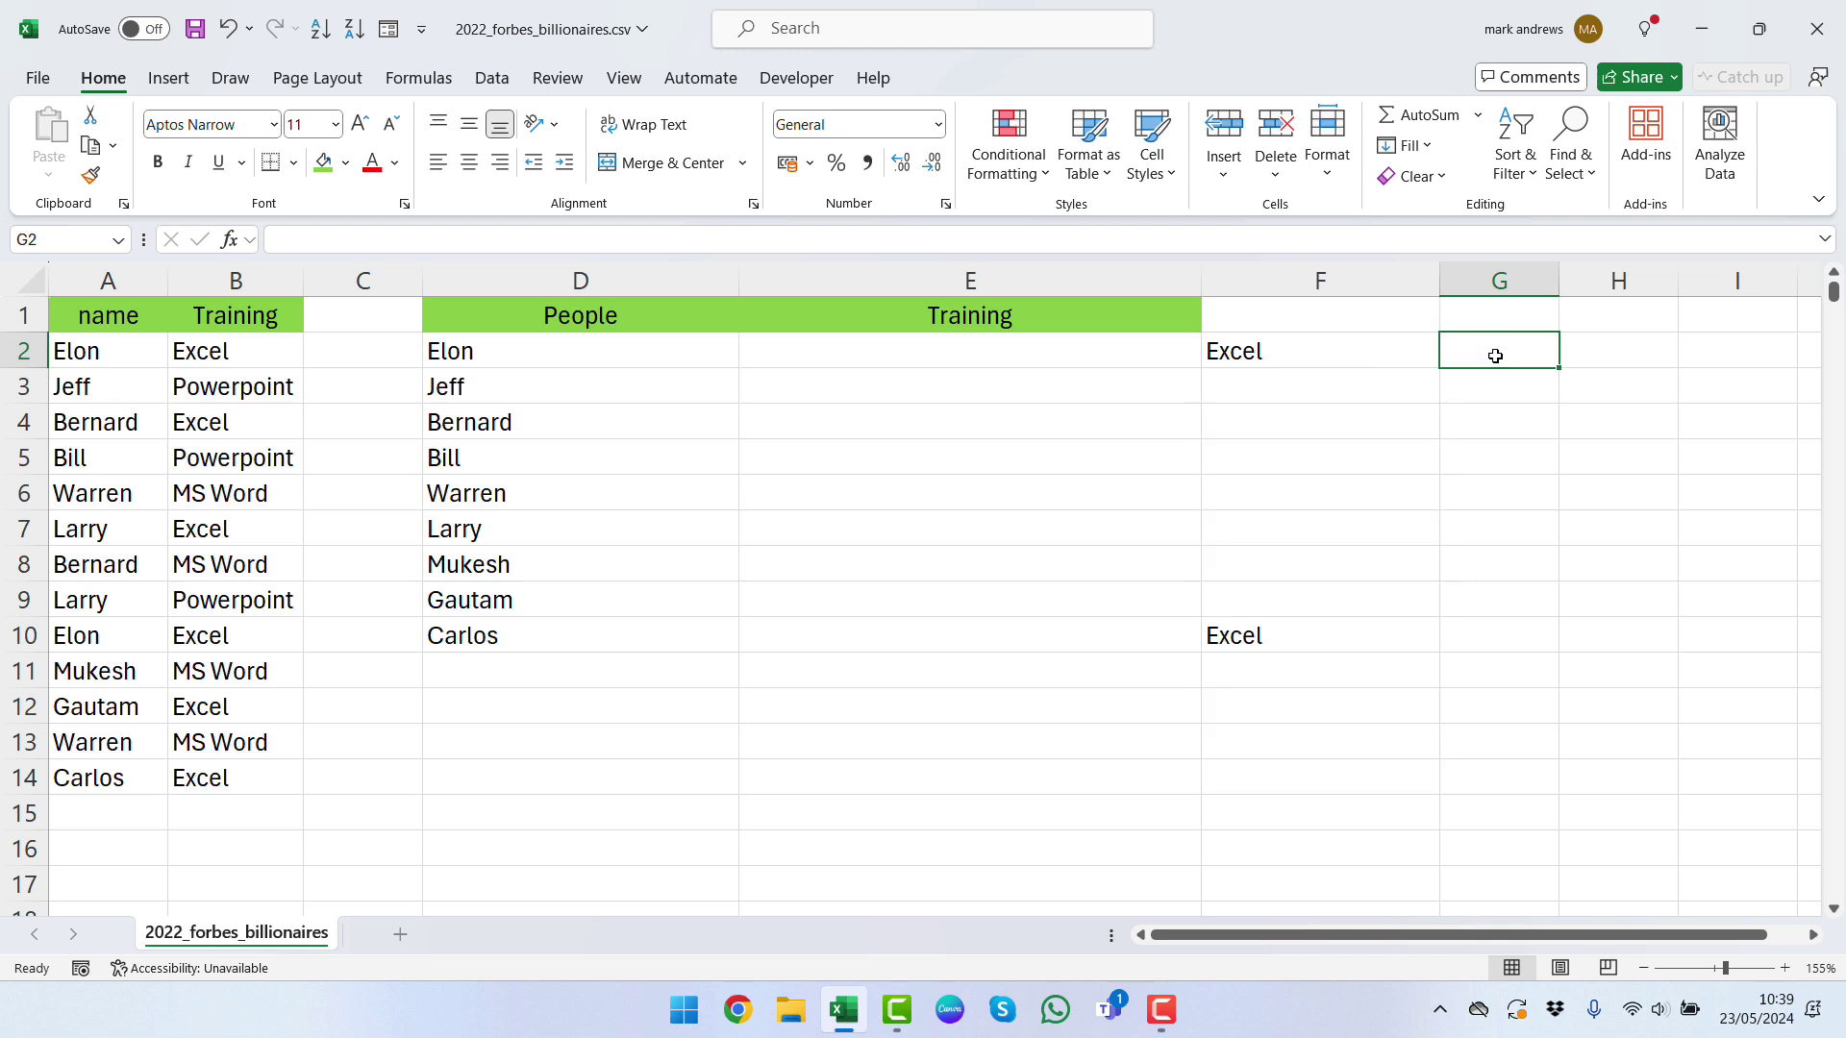
{"action": "type", "text": "="}
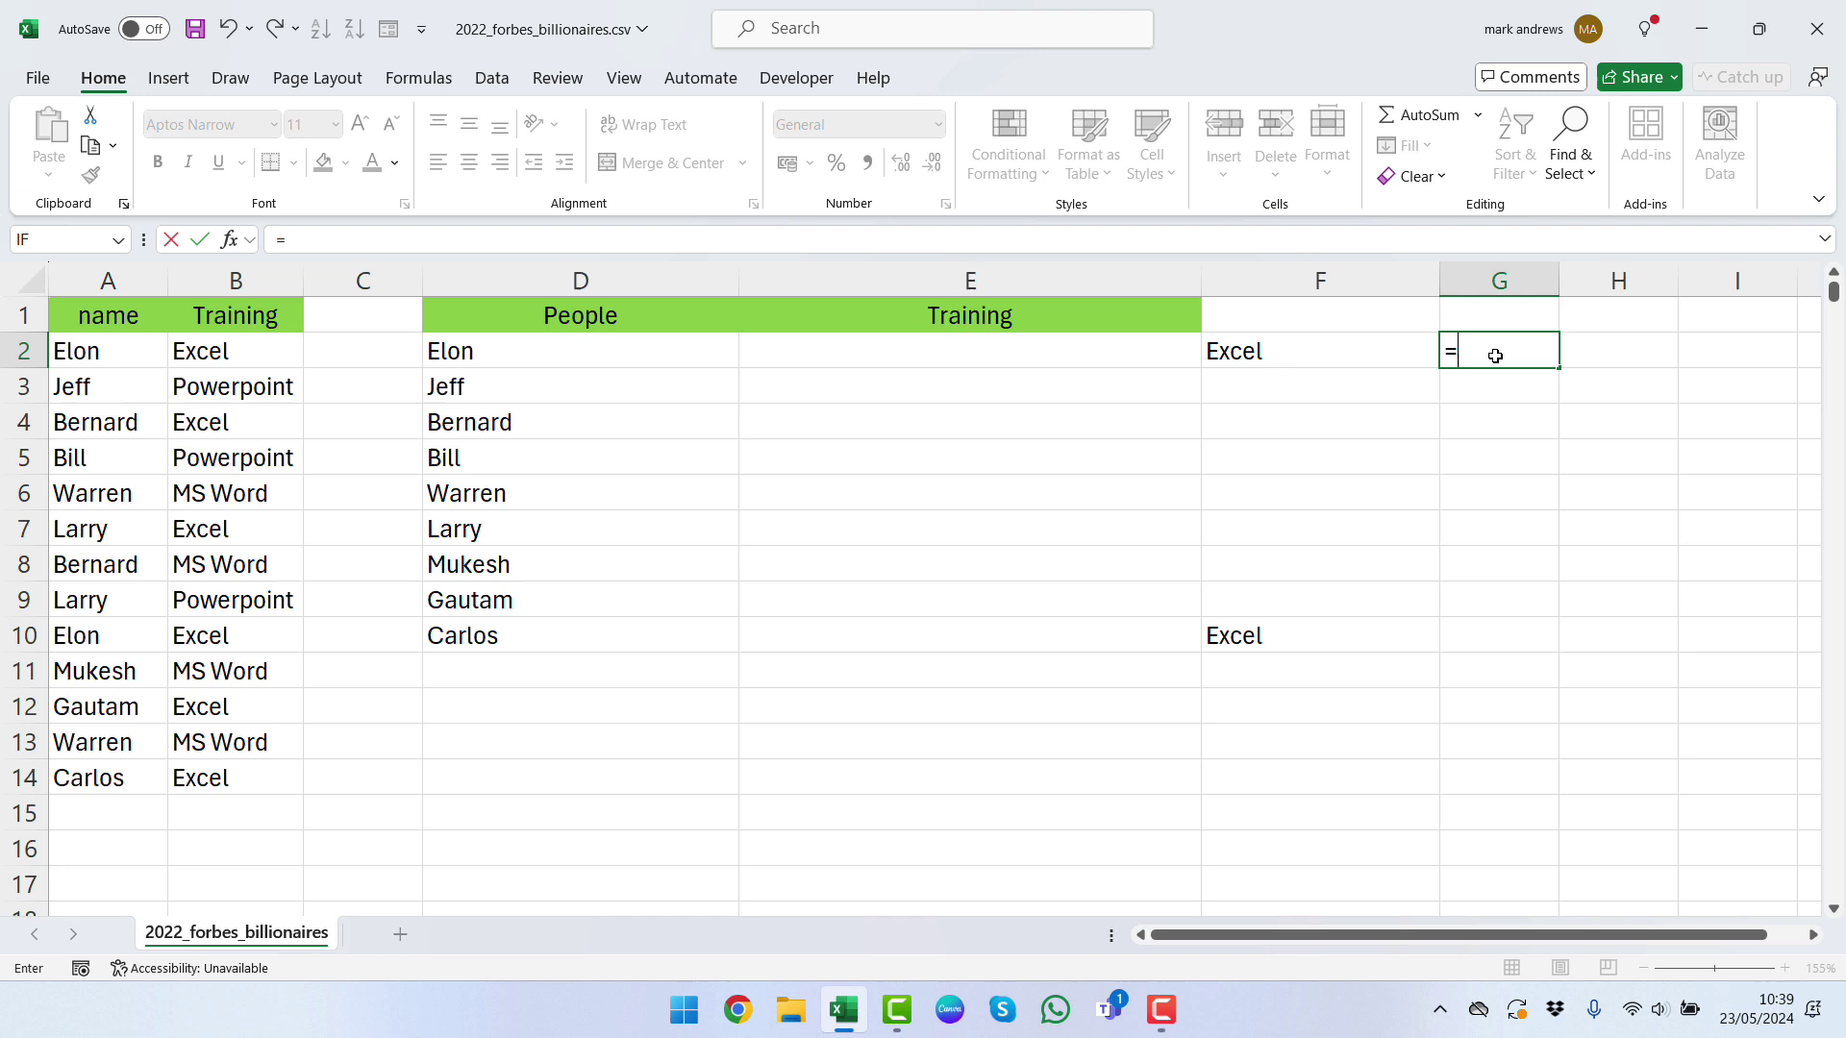
{"action": "type", "text": "text"}
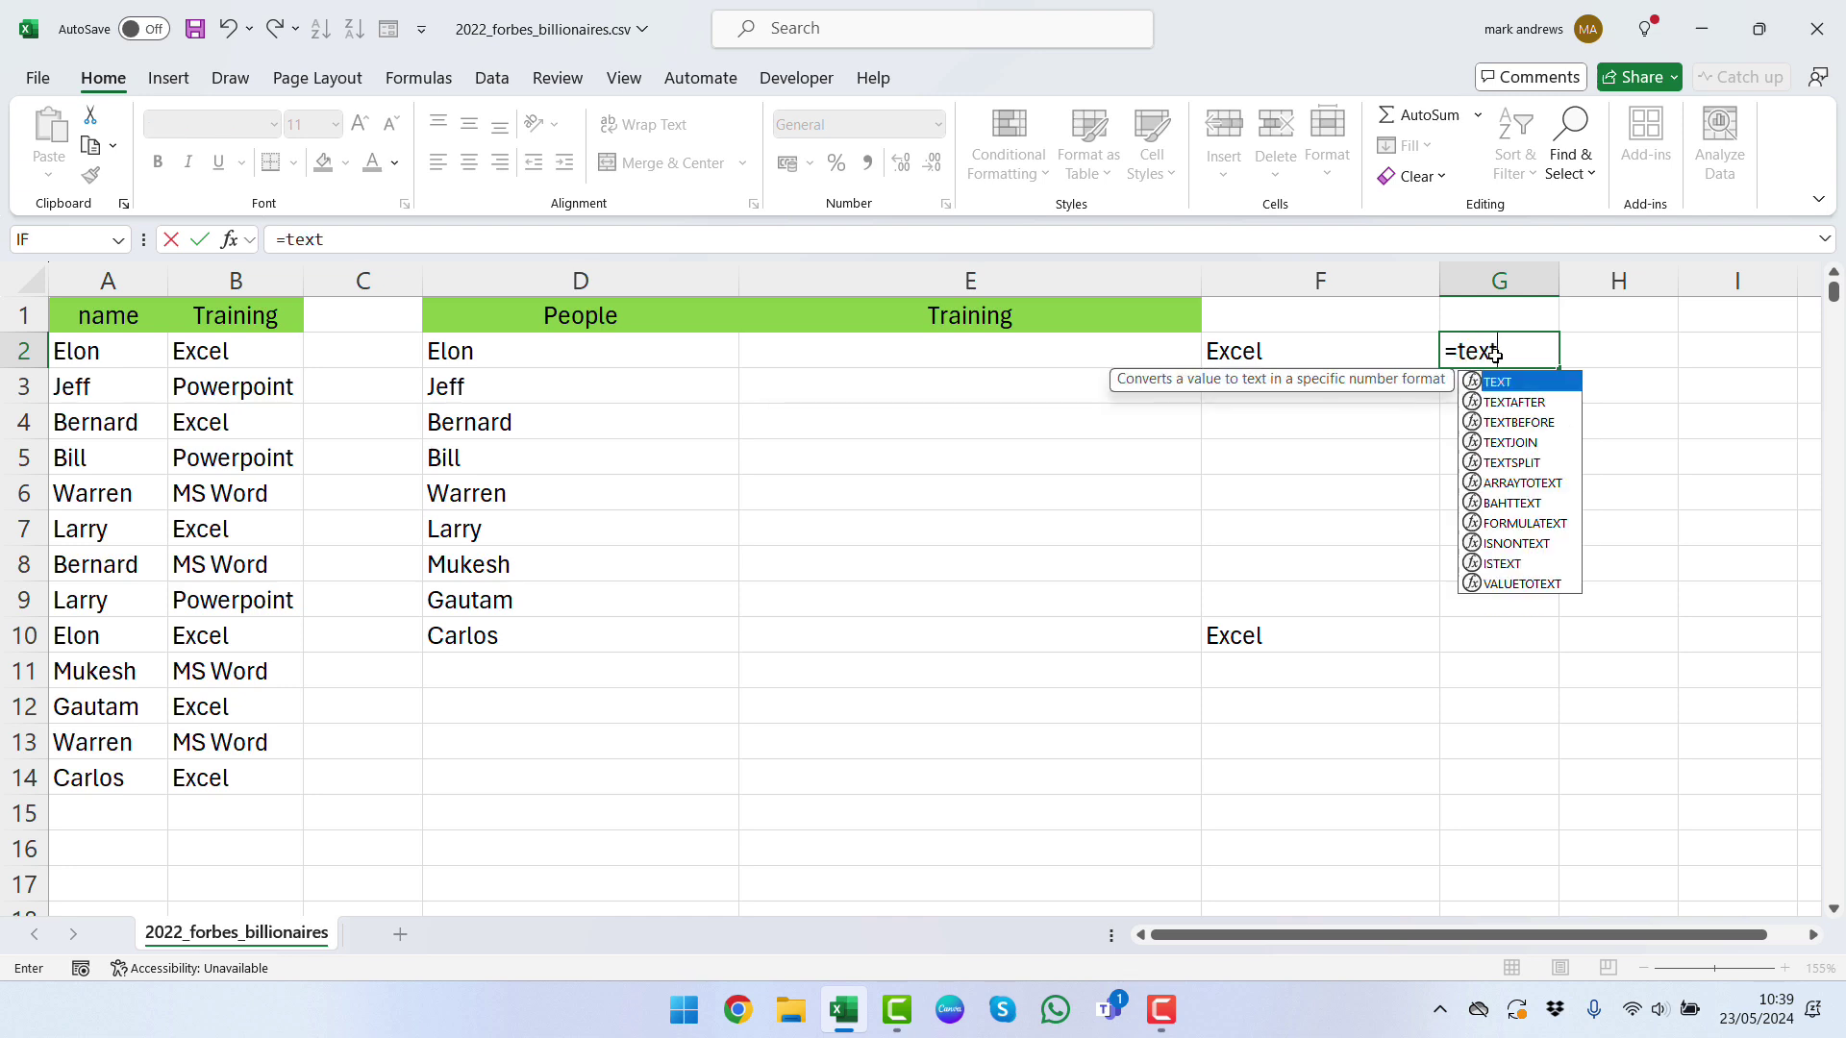
{"action": "key", "text": "Down"}
{"action": "key", "text": "Down"}
{"action": "key", "text": "Down"}
{"action": "key", "text": "Tab"}
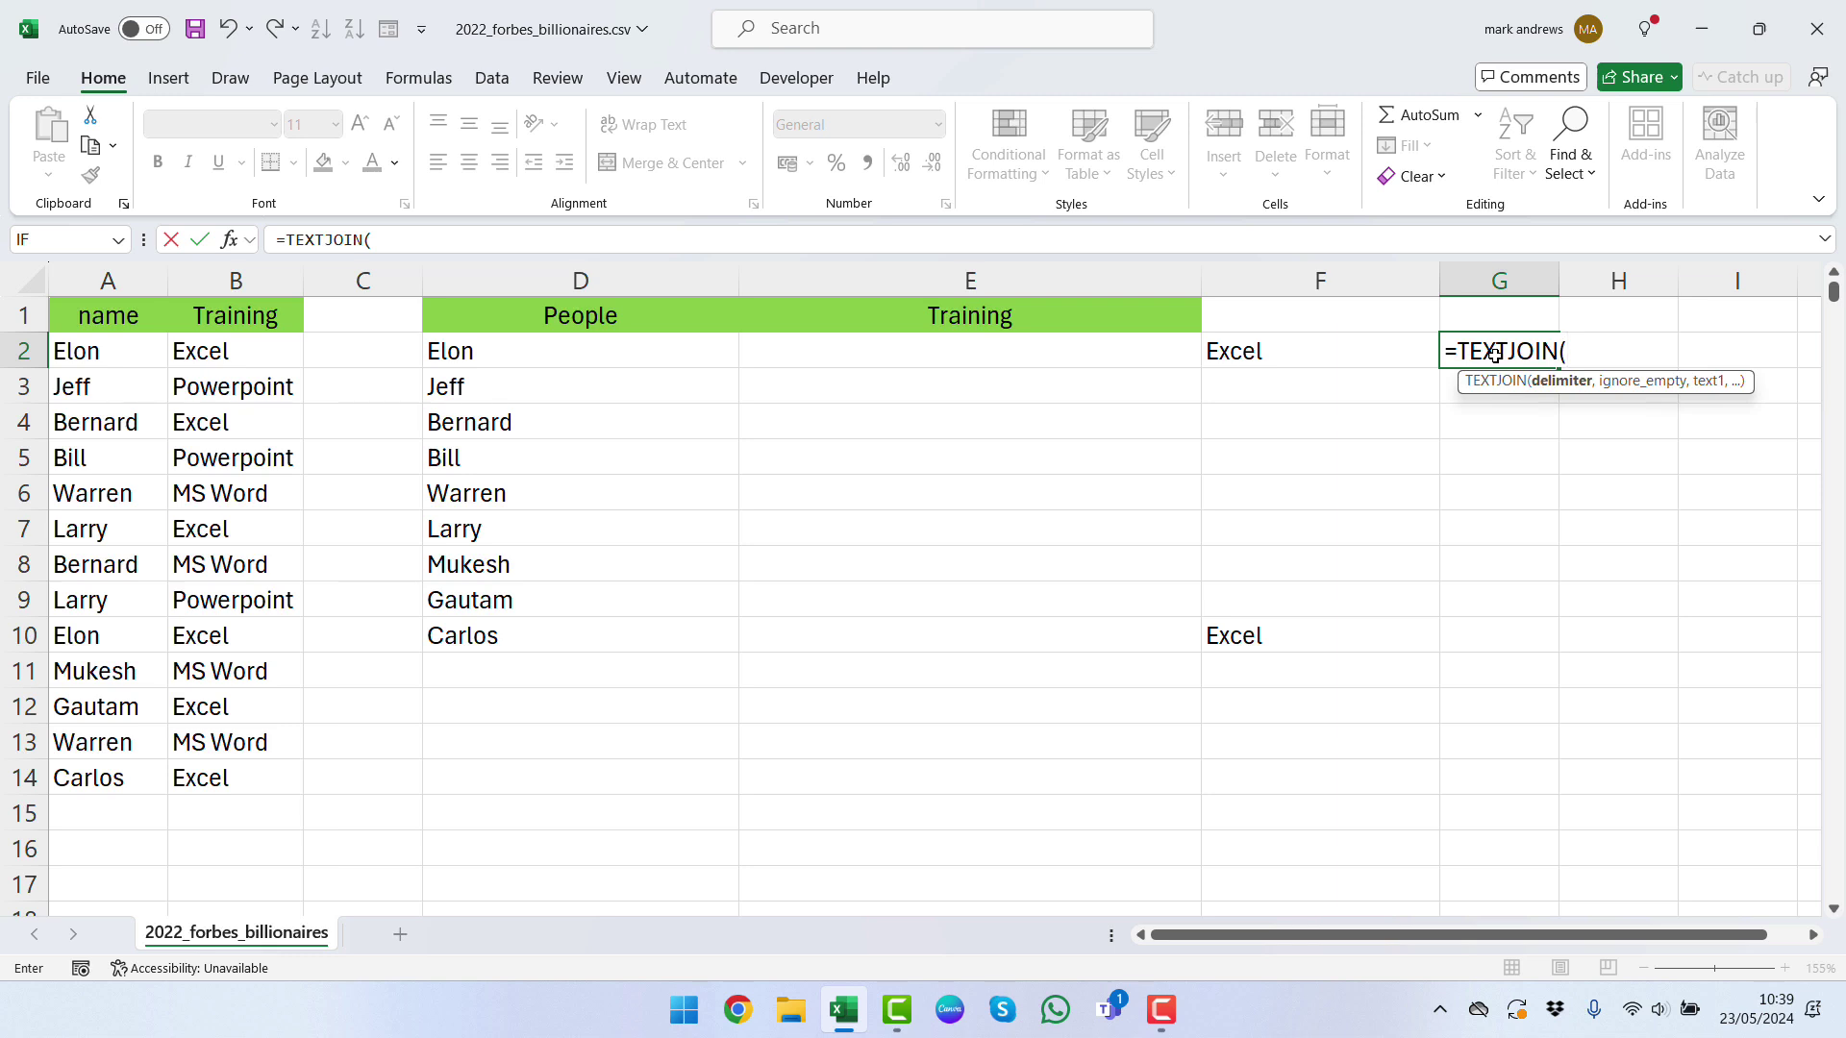
{"action": "type", "text": ", \","}
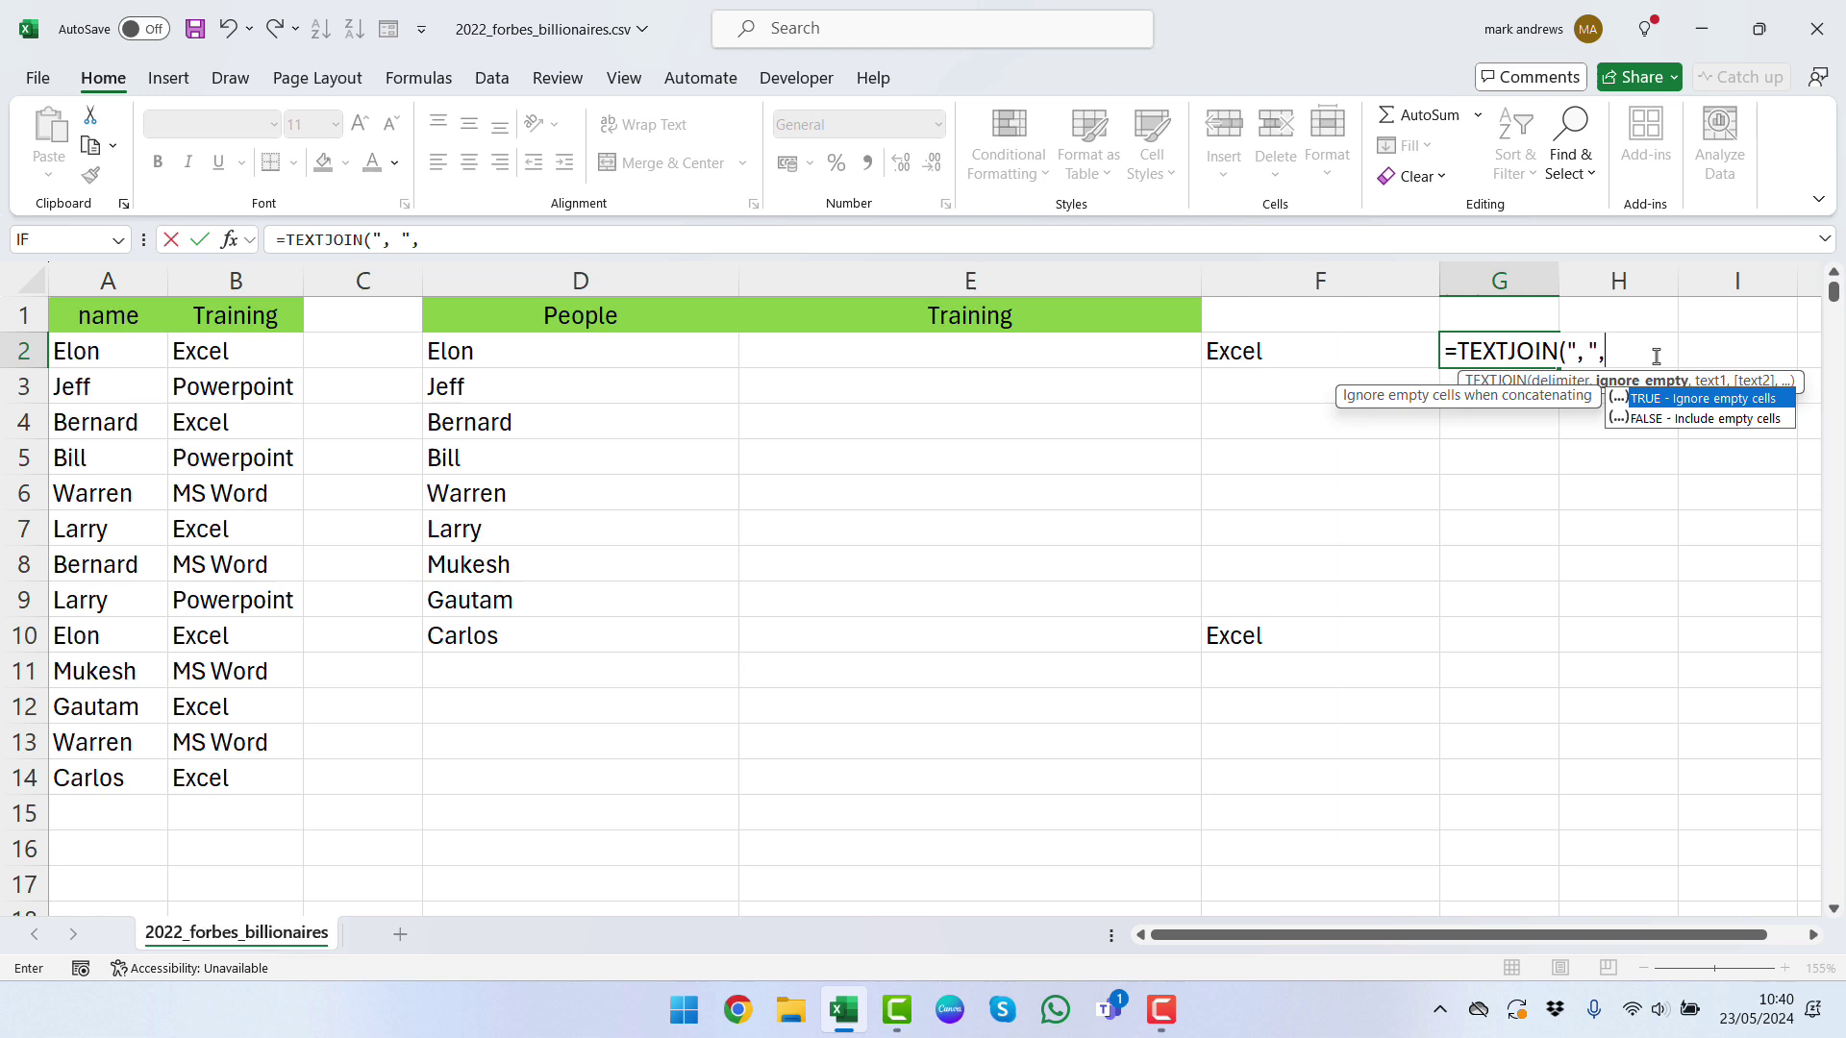
{"action": "key", "text": "Tab"}
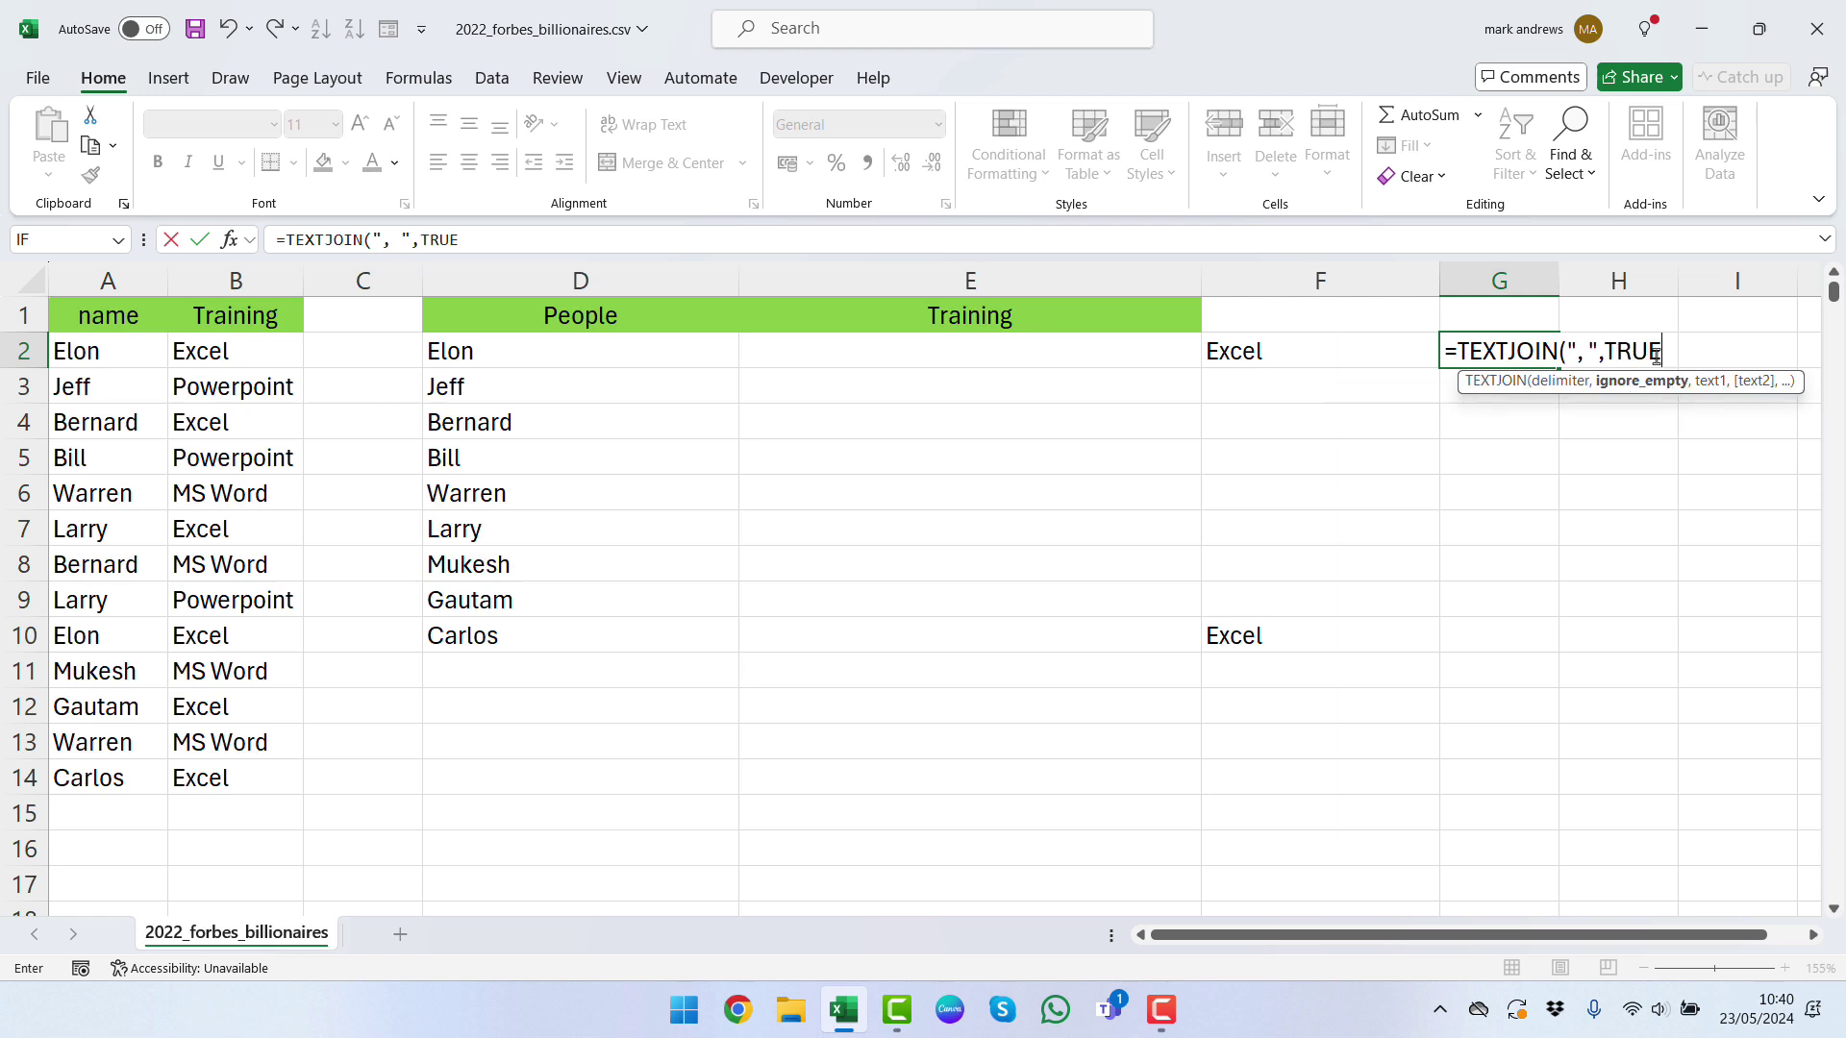
{"action": "type", "text": ",="}
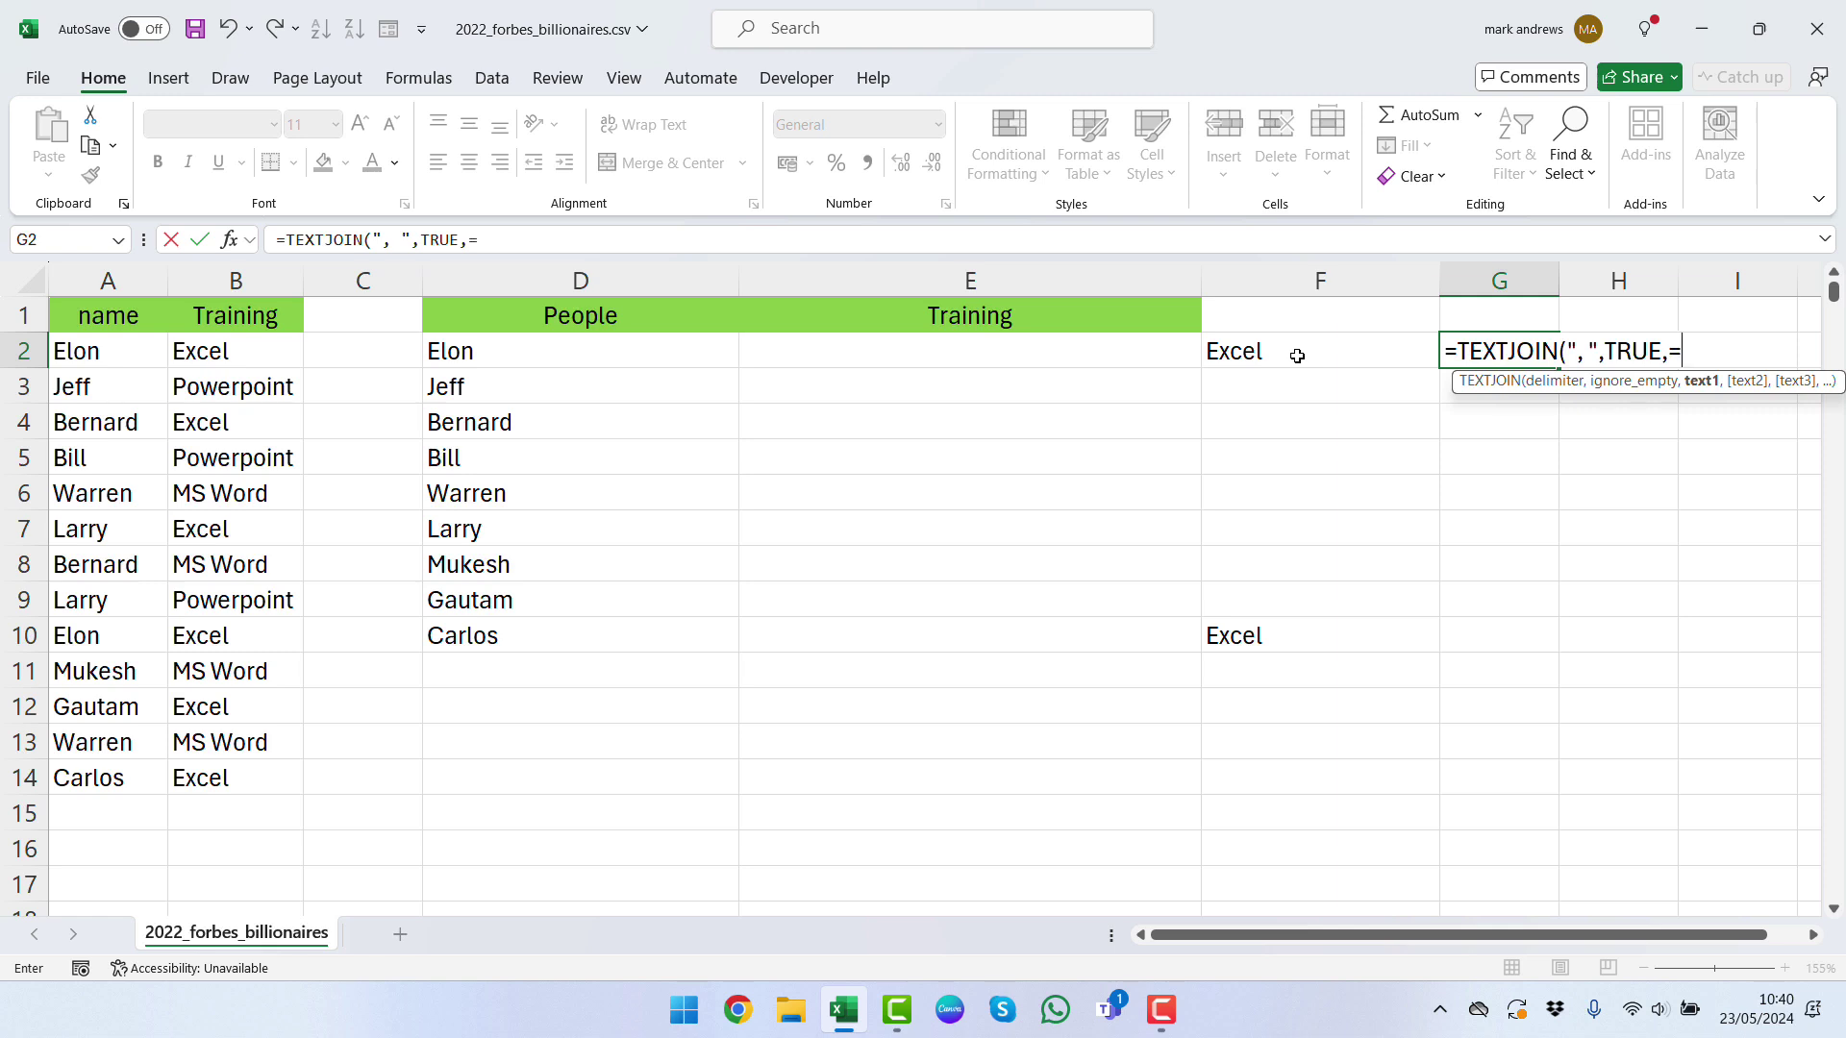
{"action": "type", "text": "IF("}
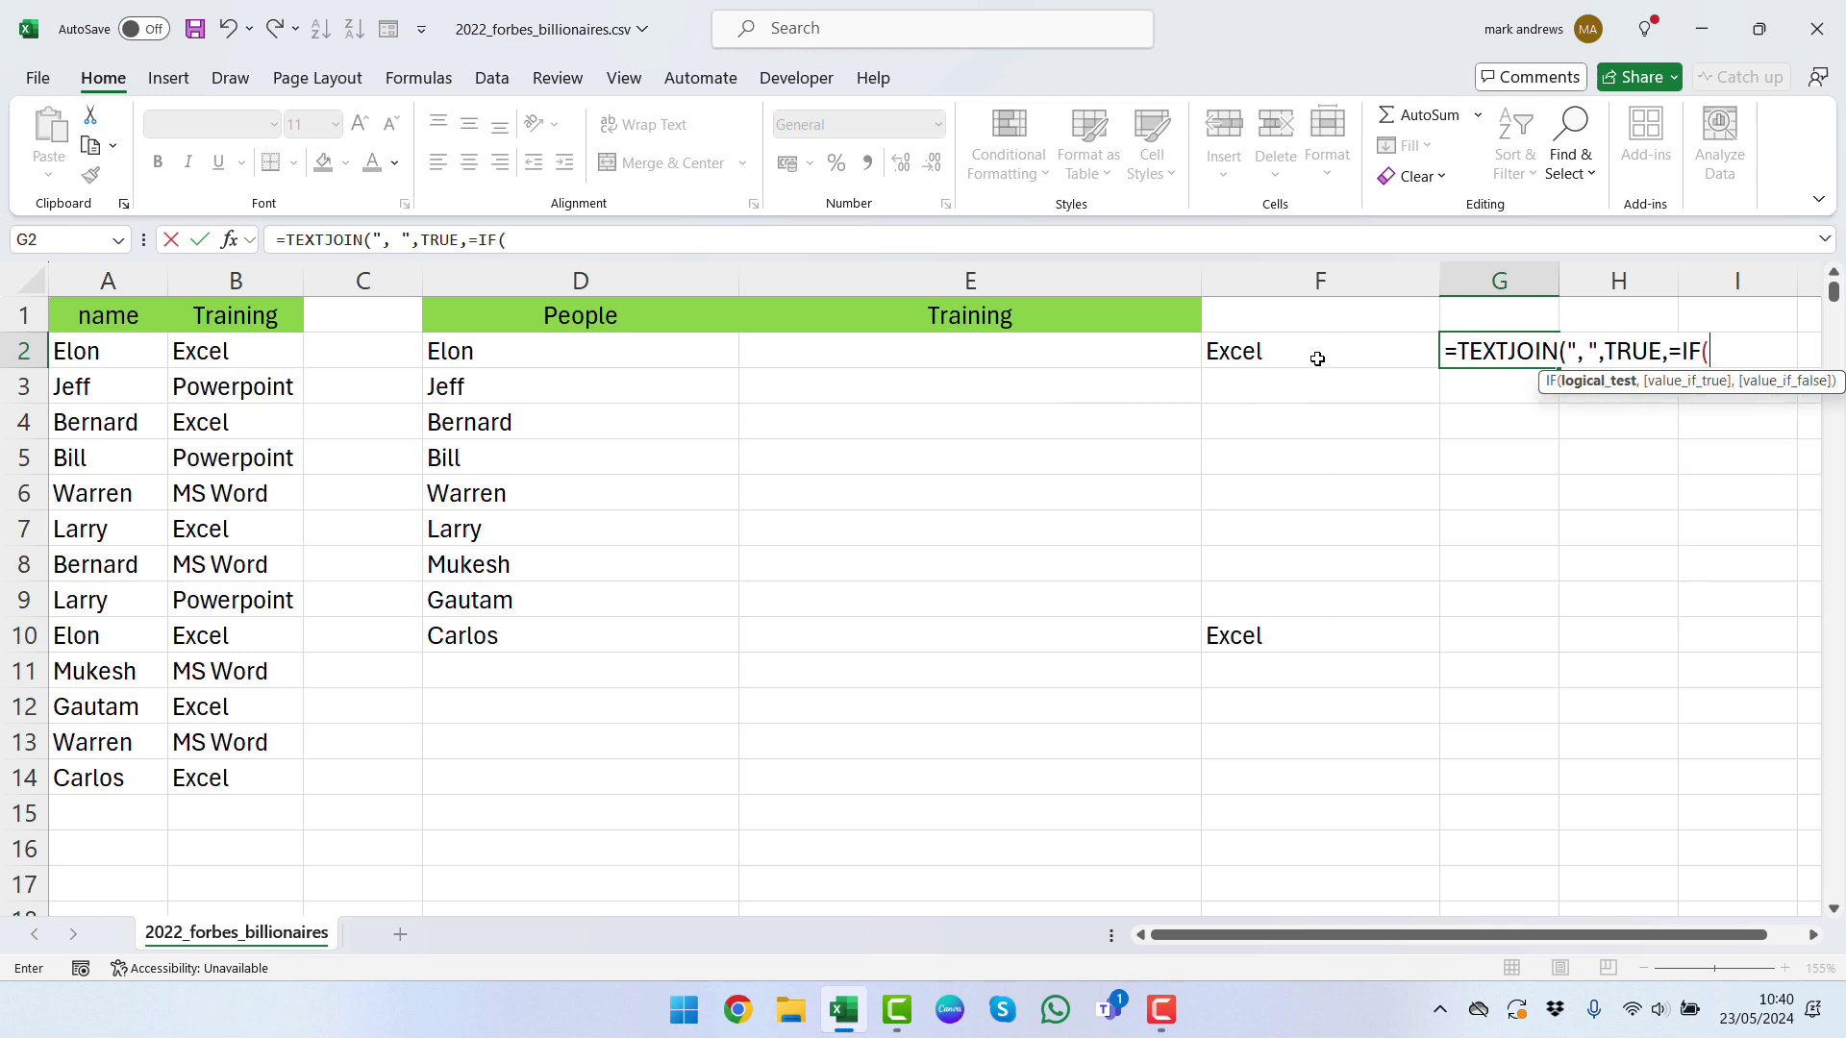
Step: Nest IF(D2=$A$2:$A$14,$B$2:$B$14,"") inside TEXTJOIN as the text to join
{"action": "left_click", "coordinate": [563, 350]}
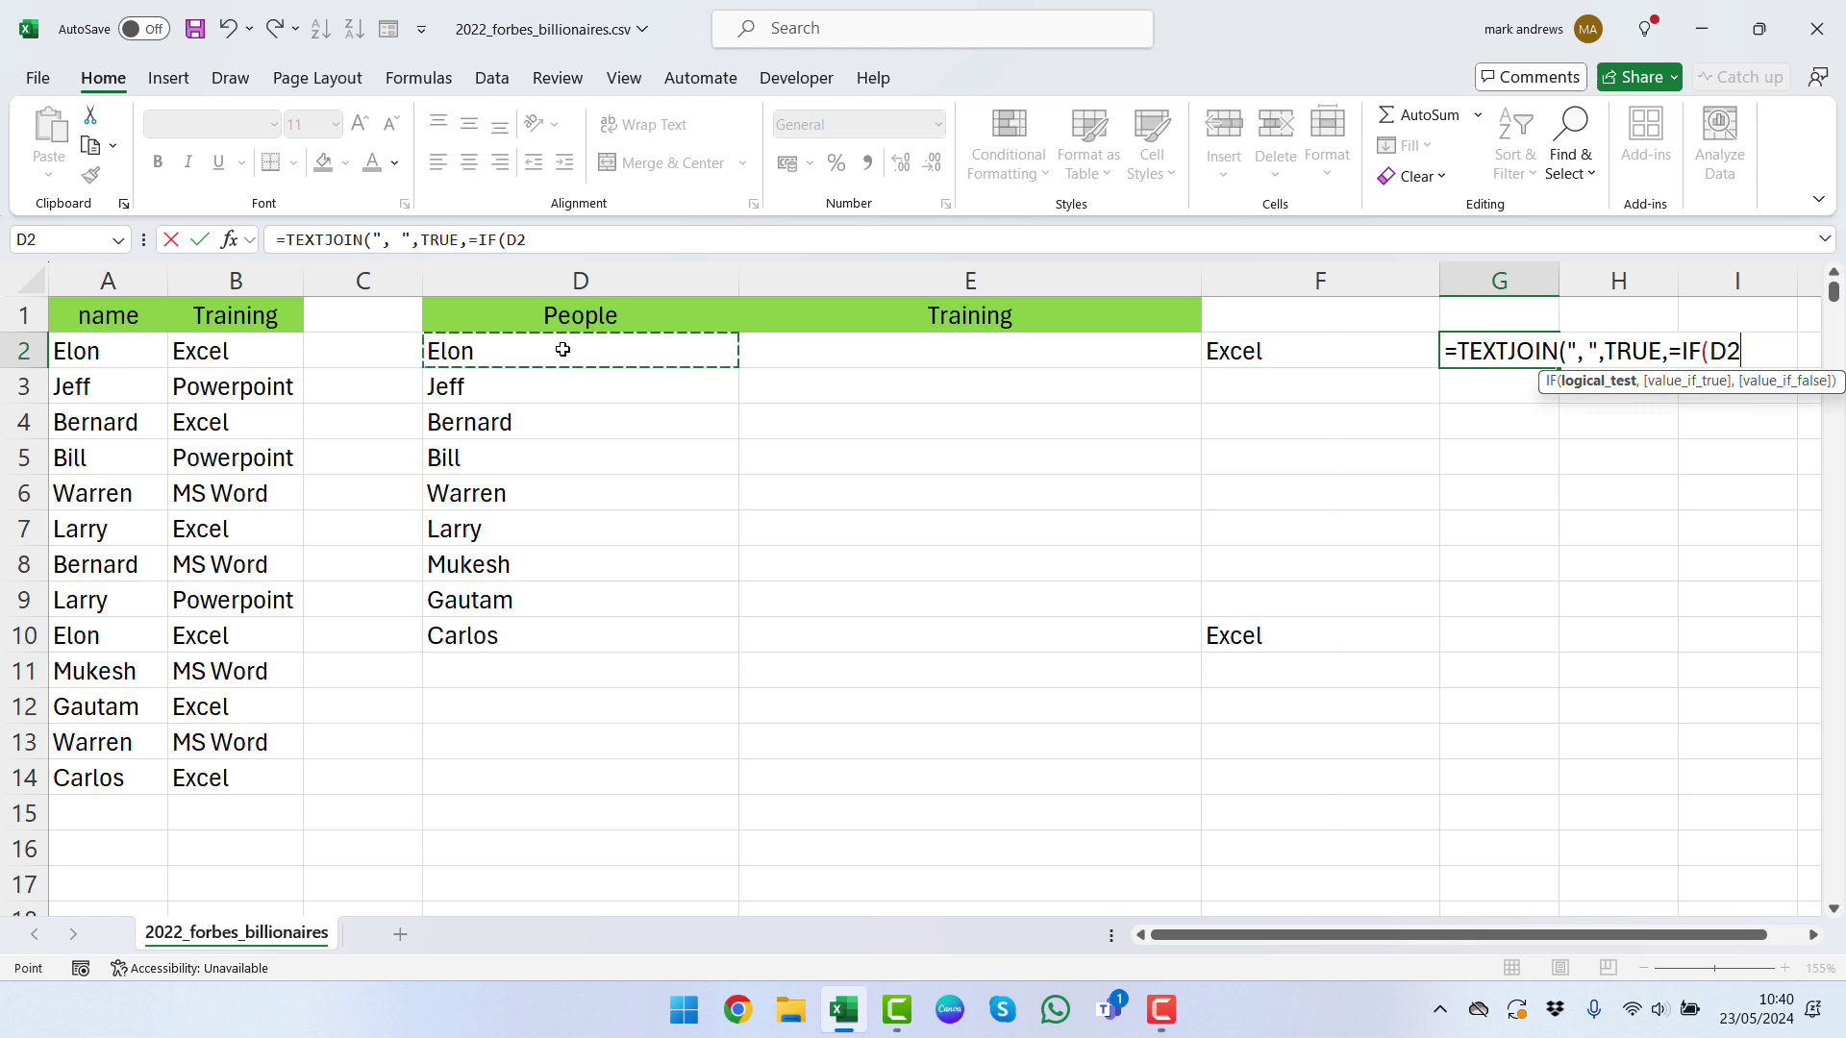
{"action": "type", "text": "="}
{"action": "left_click", "coordinate": [92, 365]}
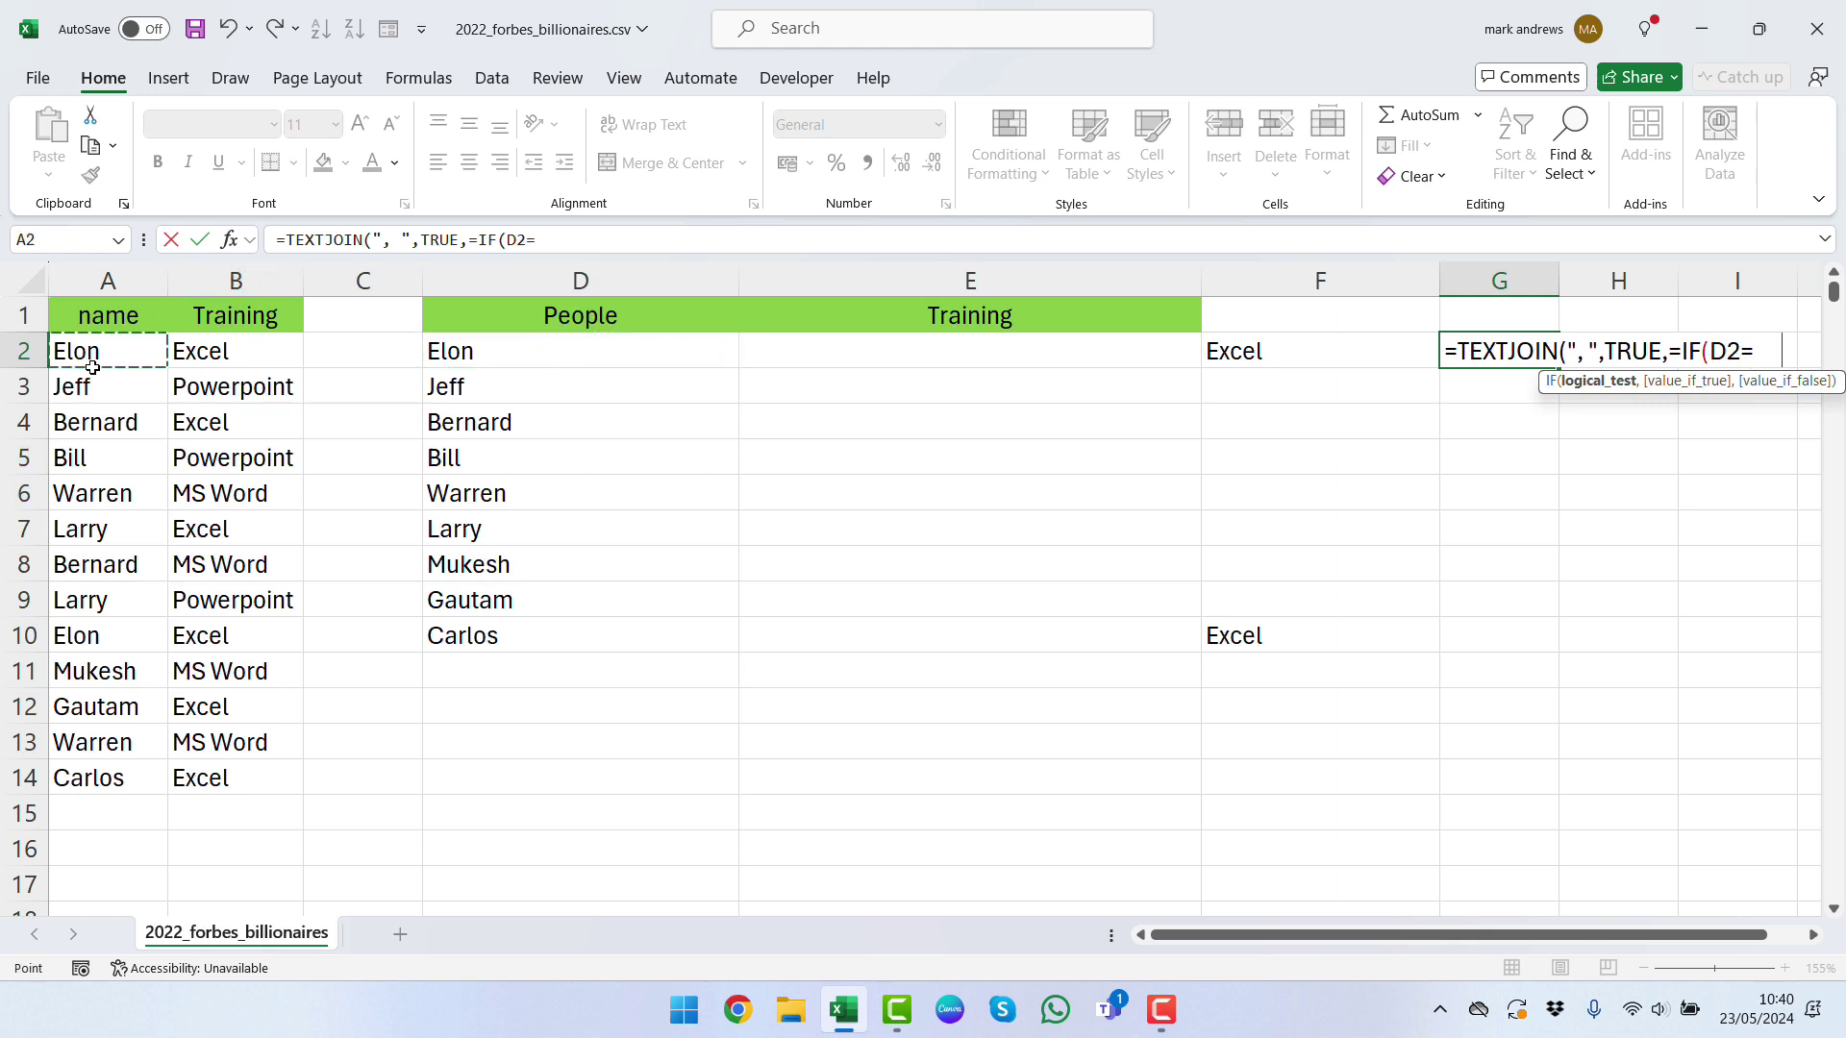
{"action": "left_click_drag", "start_coordinate": [93, 366], "coordinate": [142, 774]}
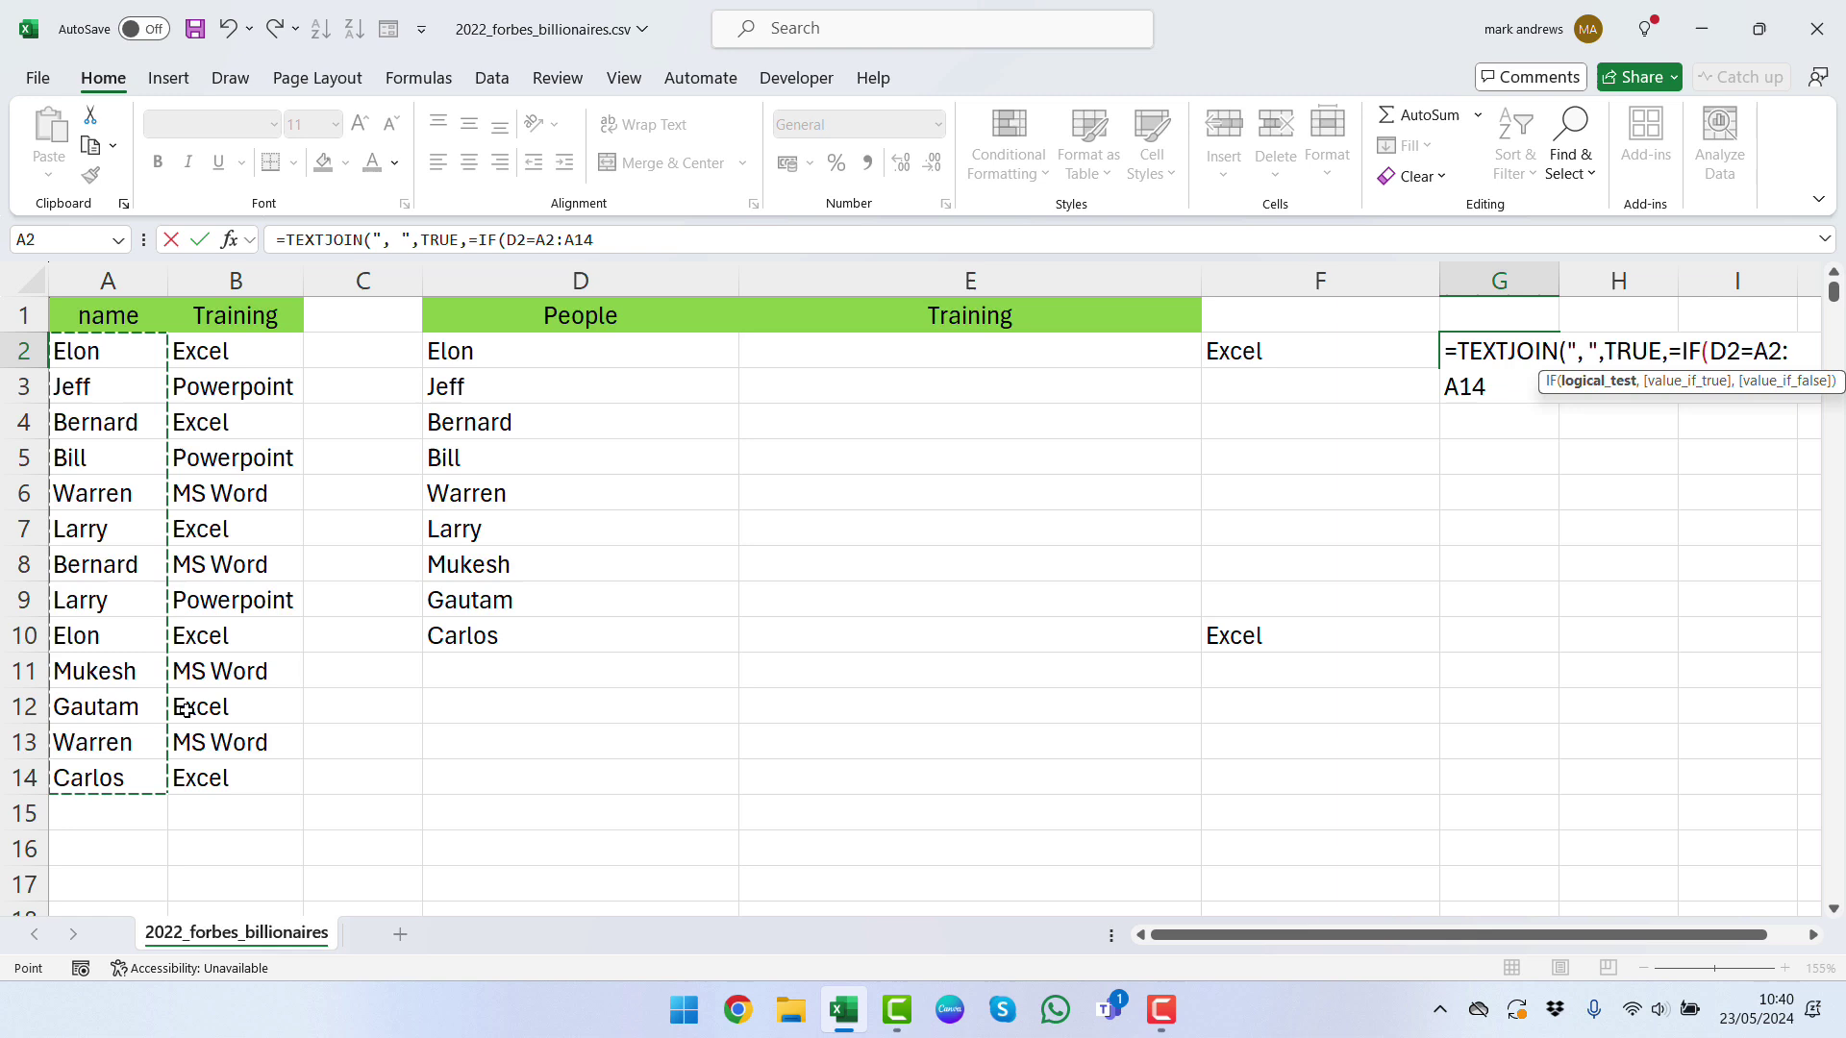
{"action": "key", "text": "F4"}
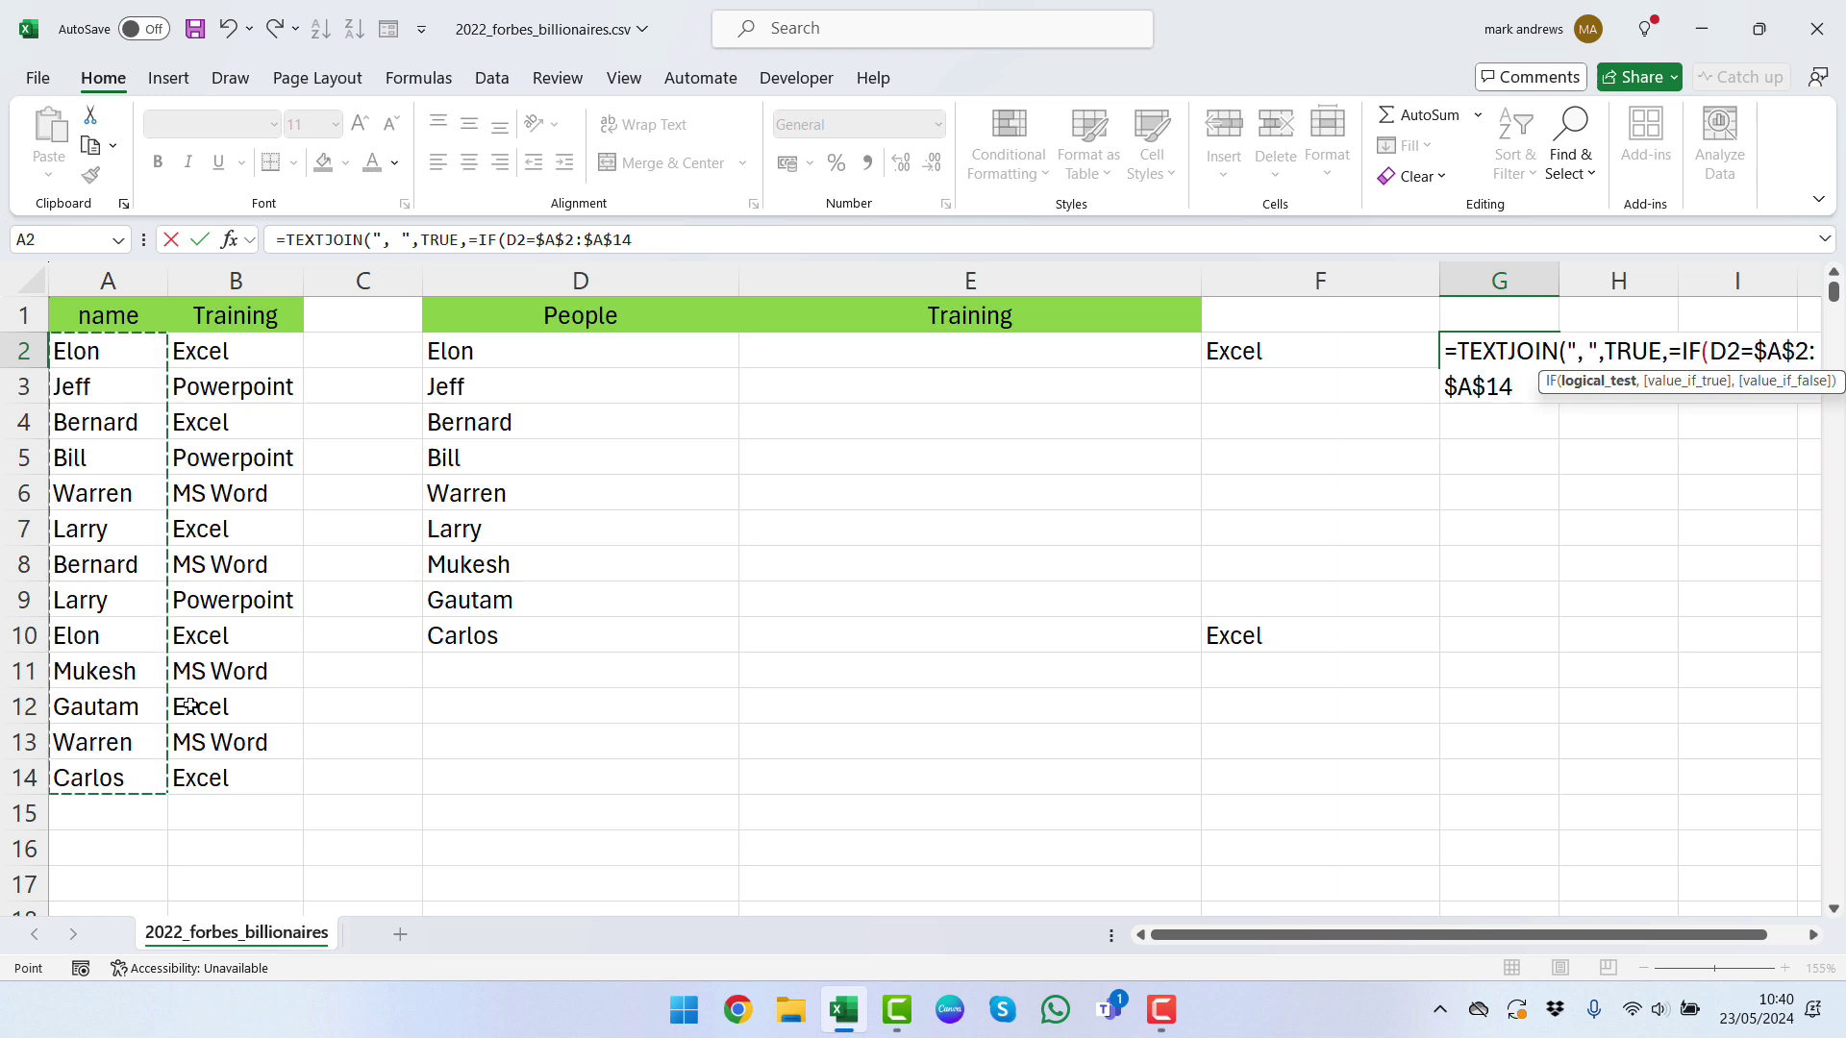
{"action": "type", "text": ","}
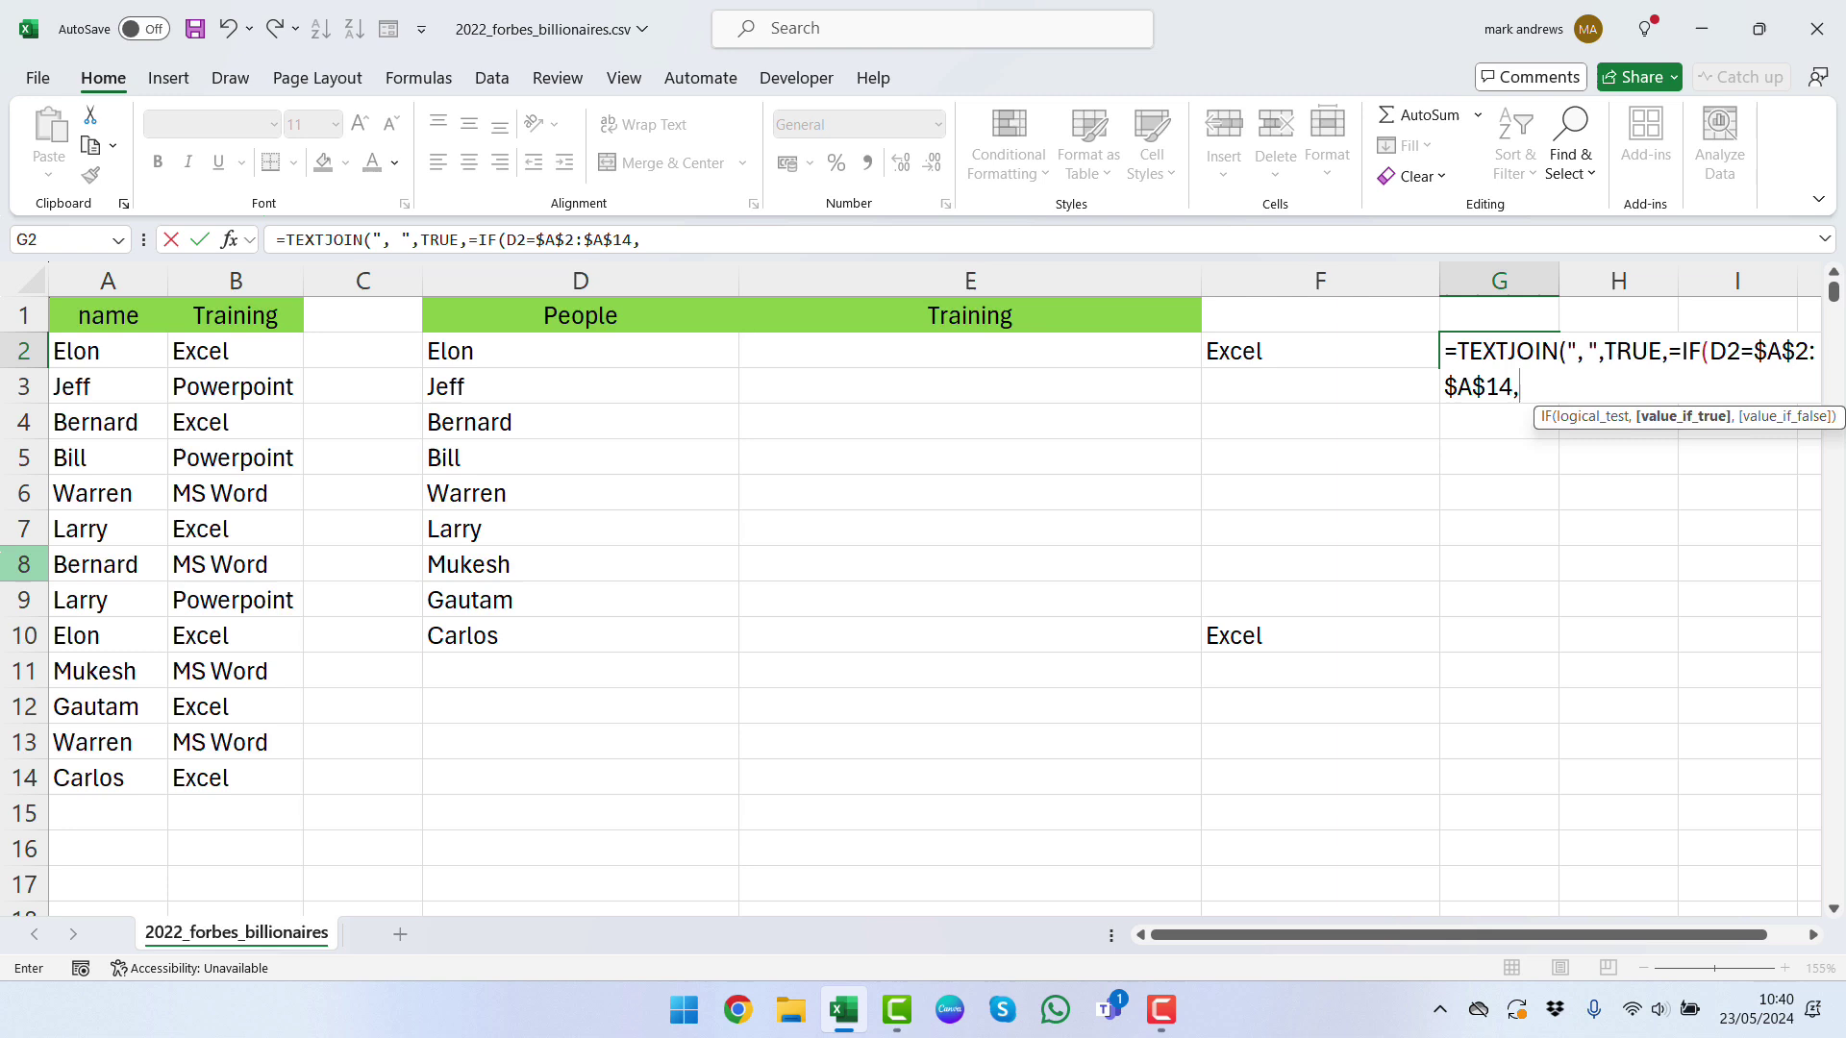
{"action": "left_click_drag", "start_coordinate": [234, 352], "coordinate": [252, 776]}
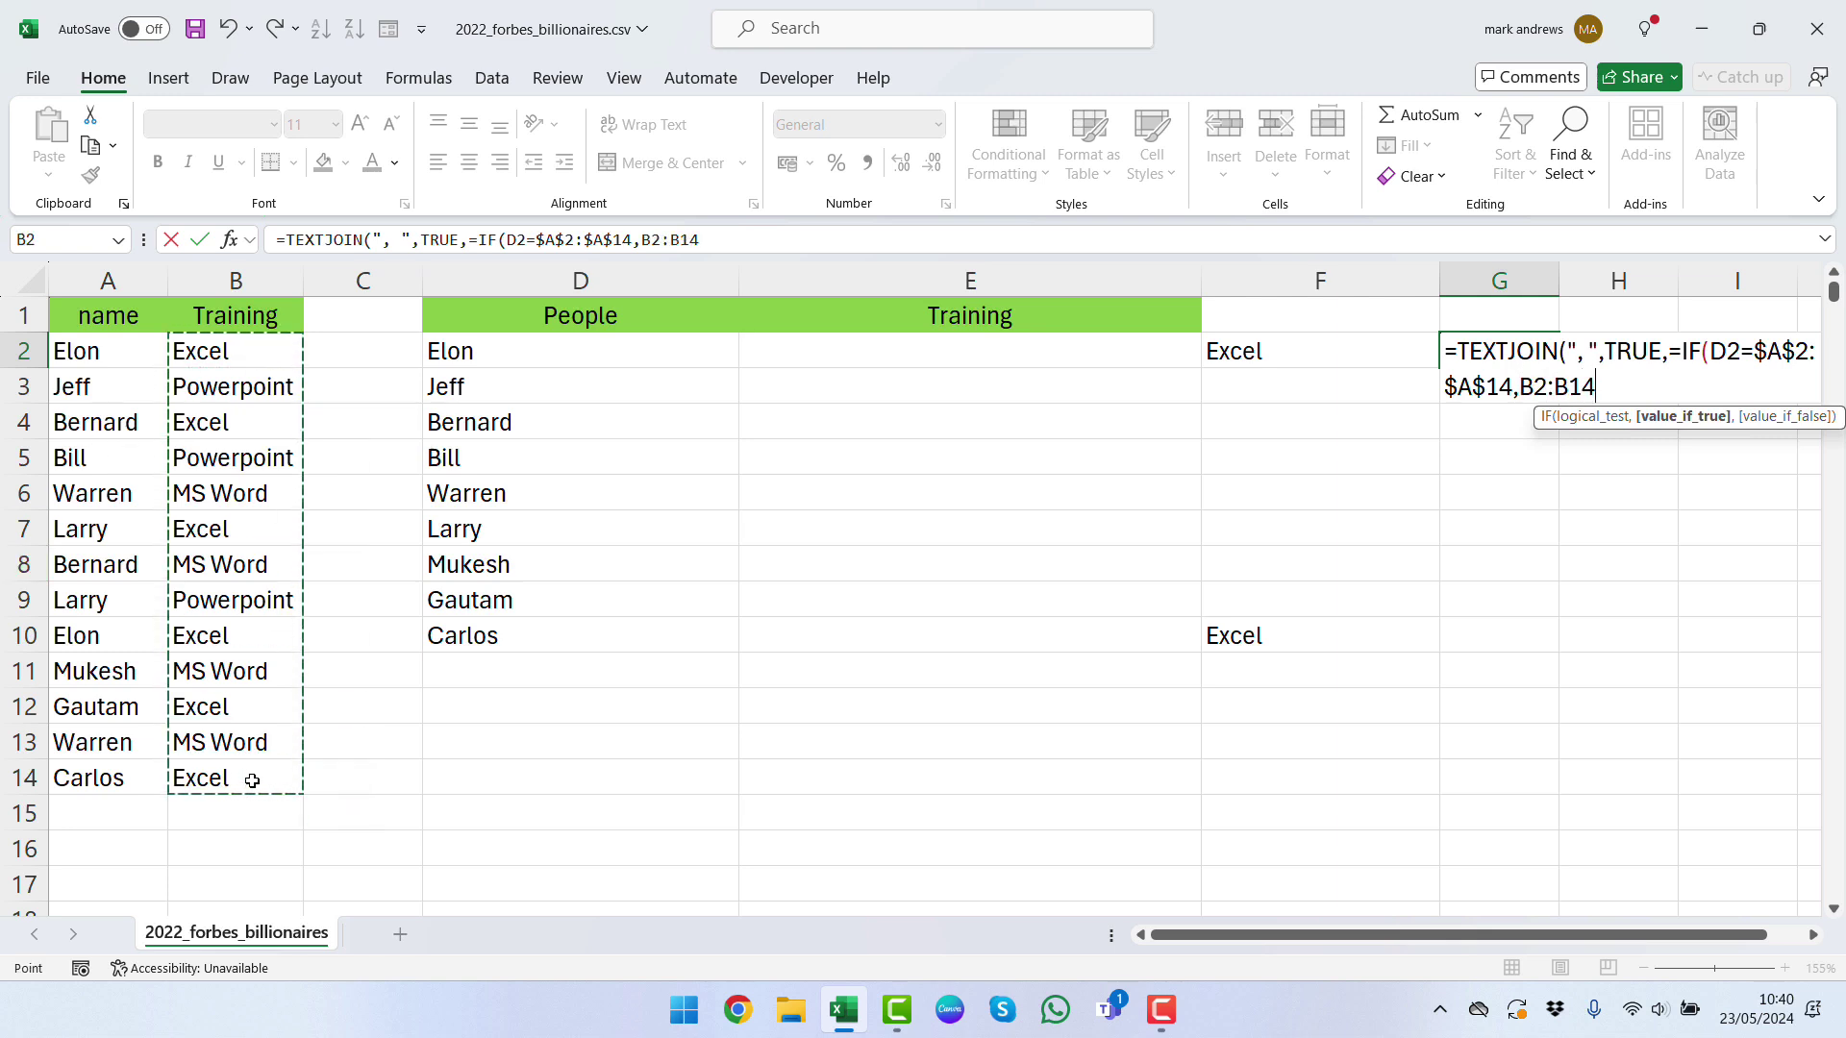
{"action": "key", "text": "F4"}
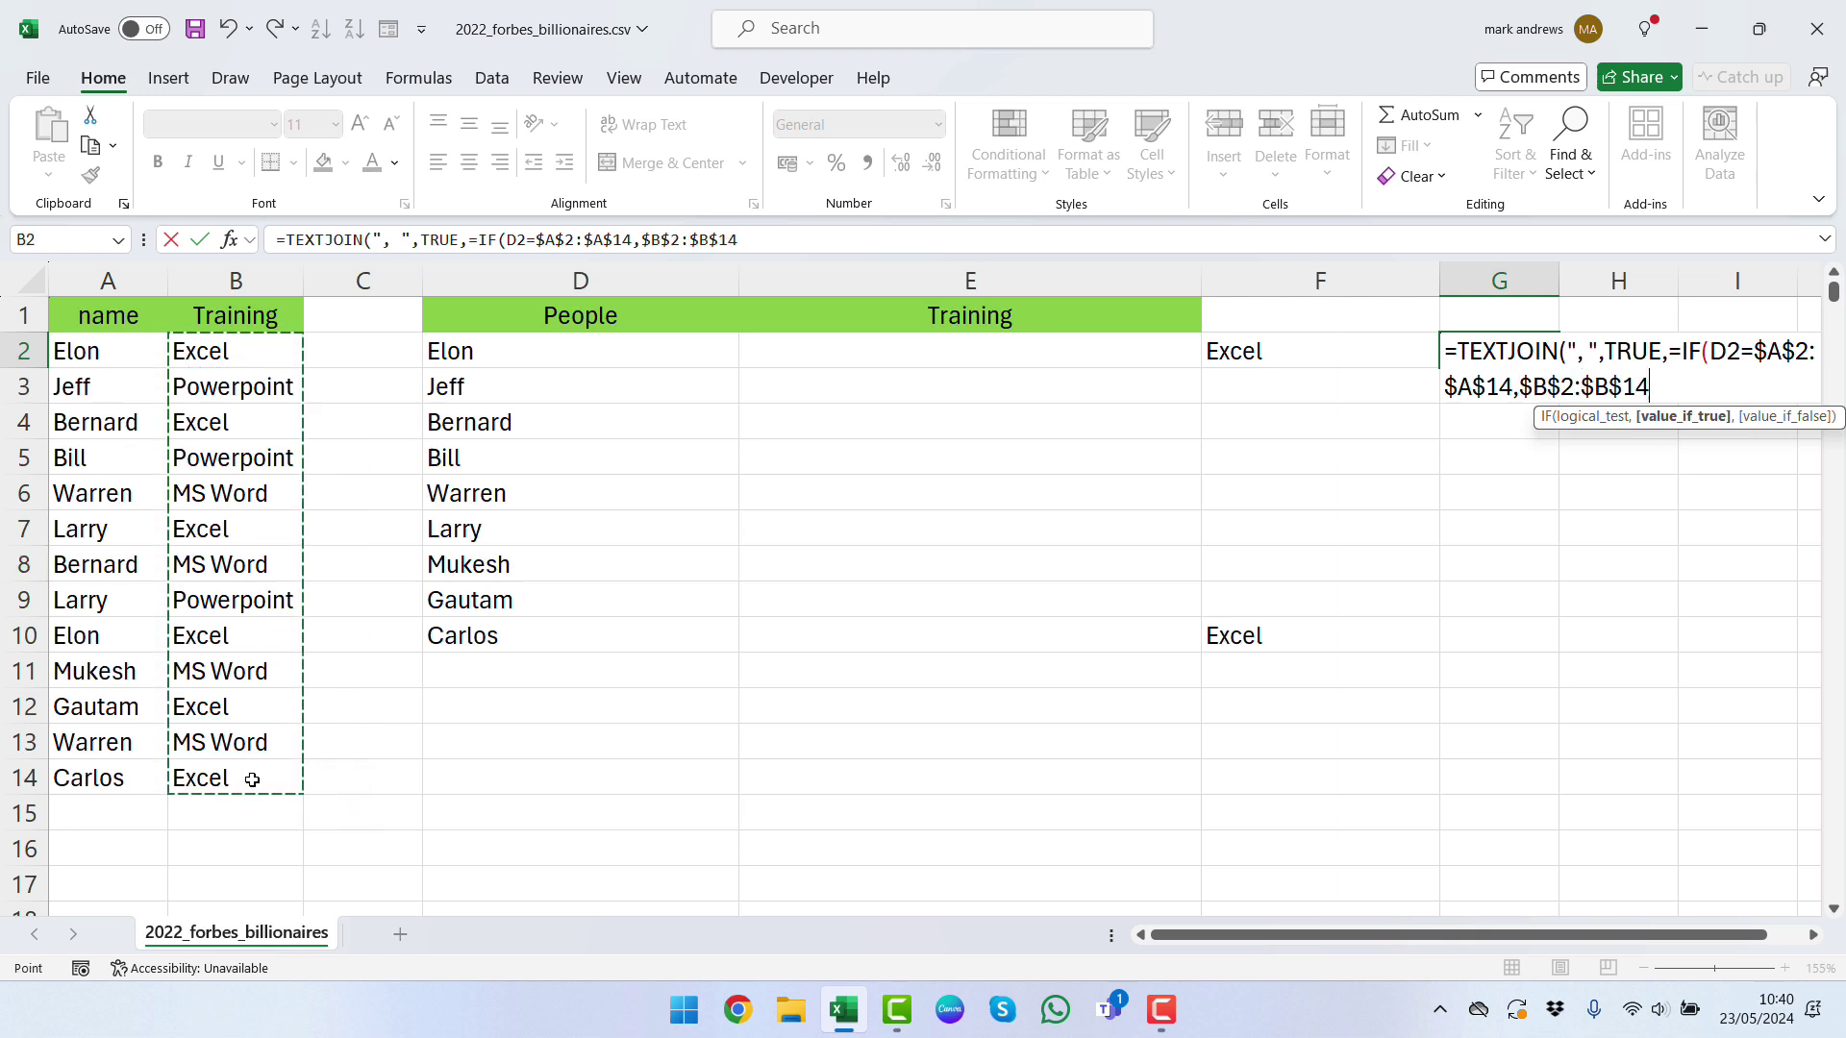
{"action": "type", "text": ","}
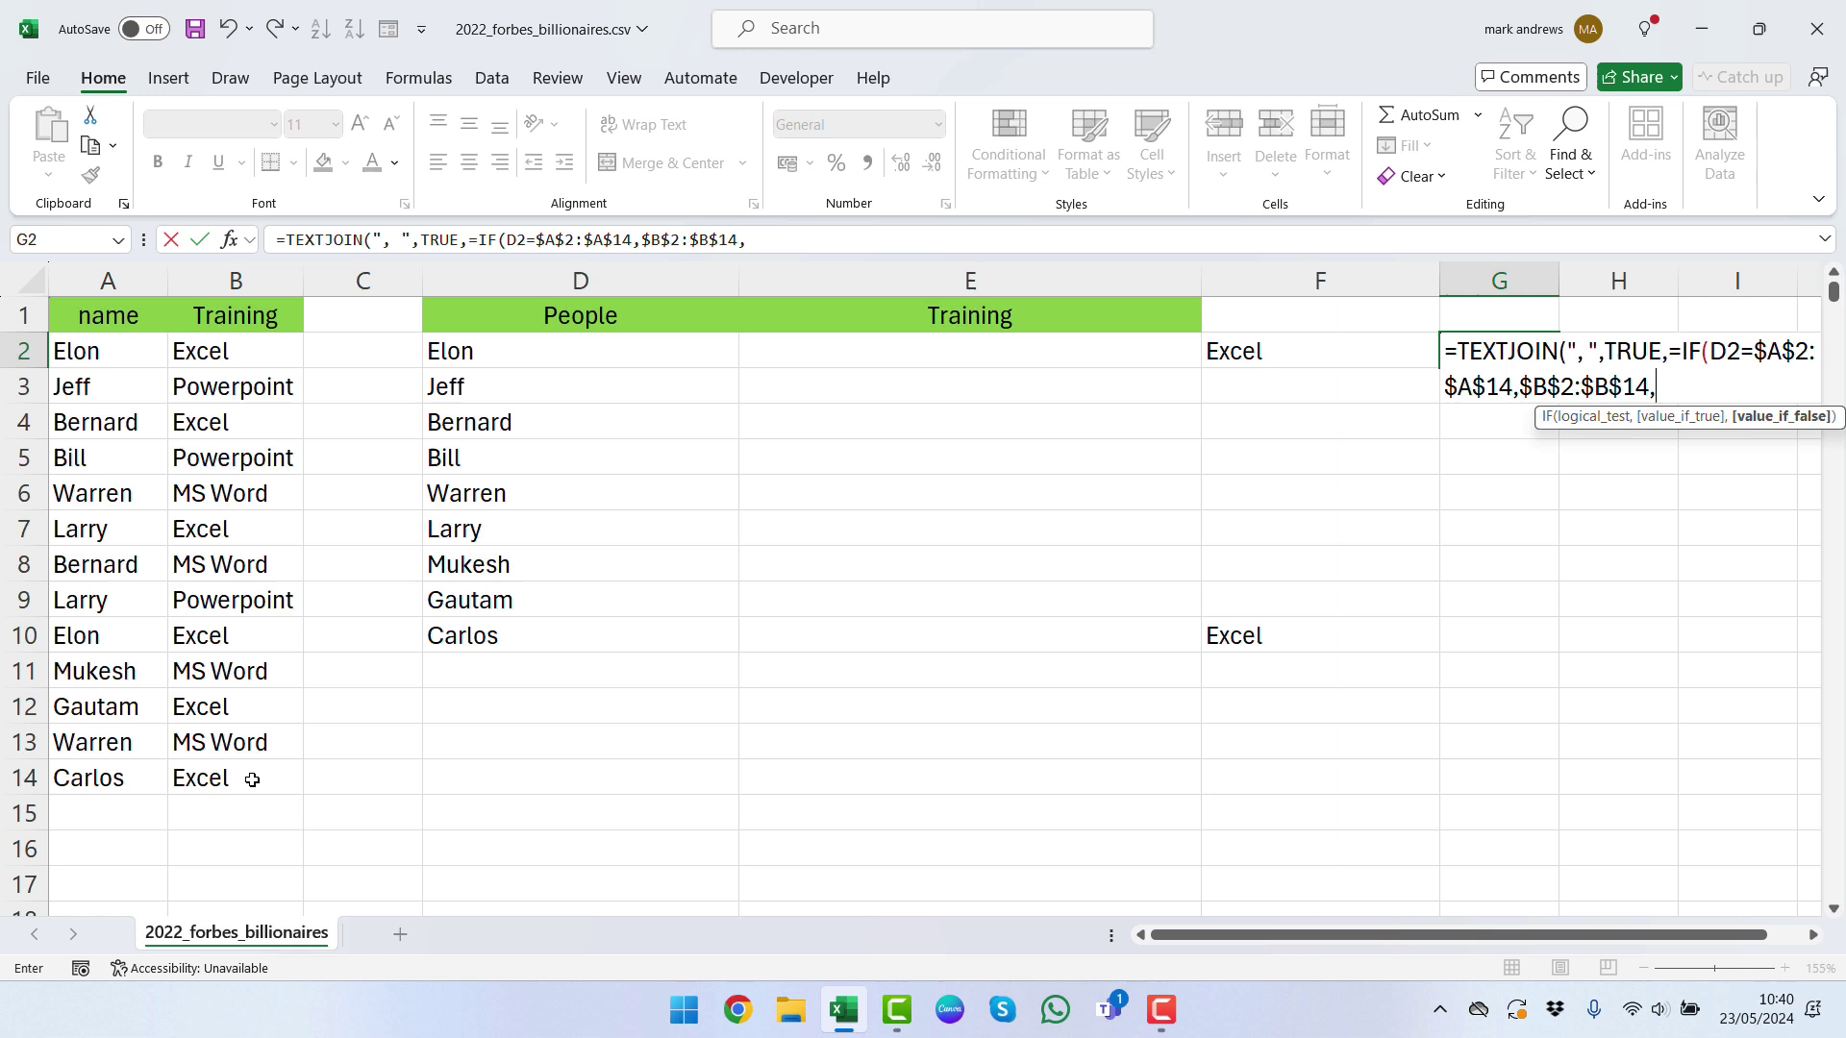
{"action": "type", "text": "\"\")"}
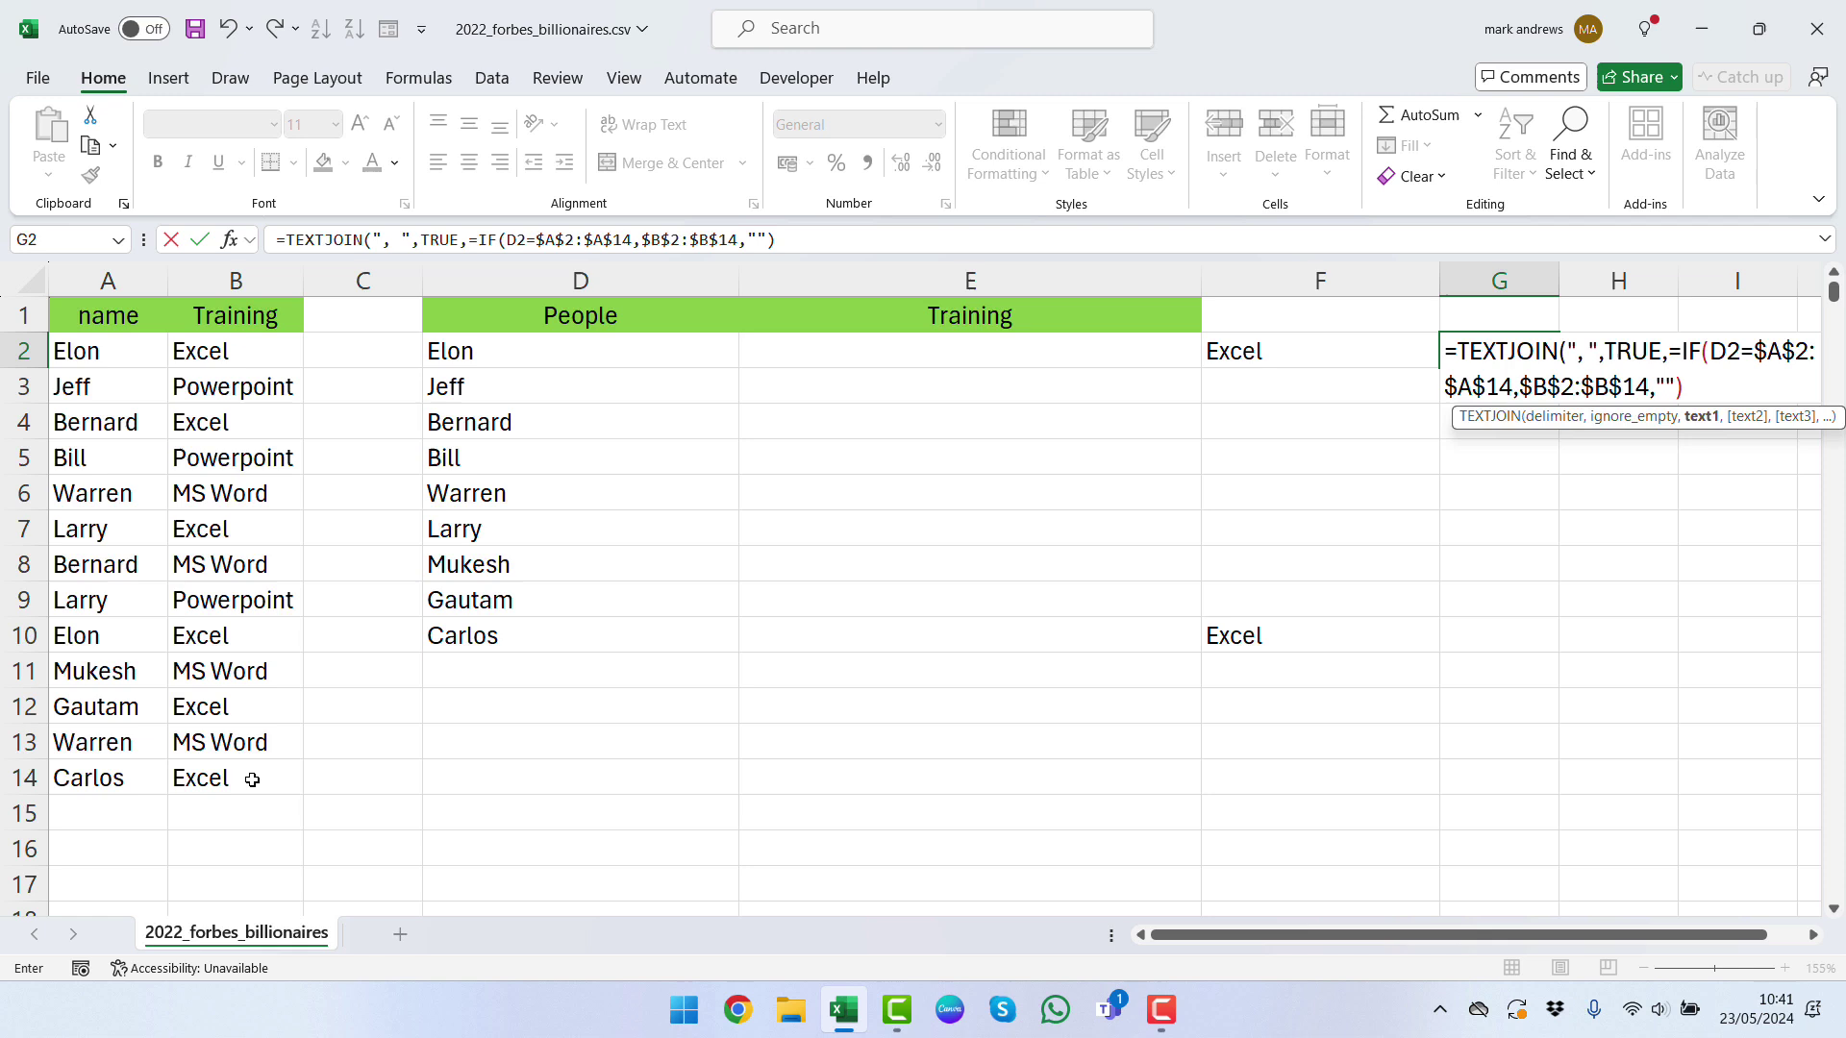
{"action": "type", "text": ")"}
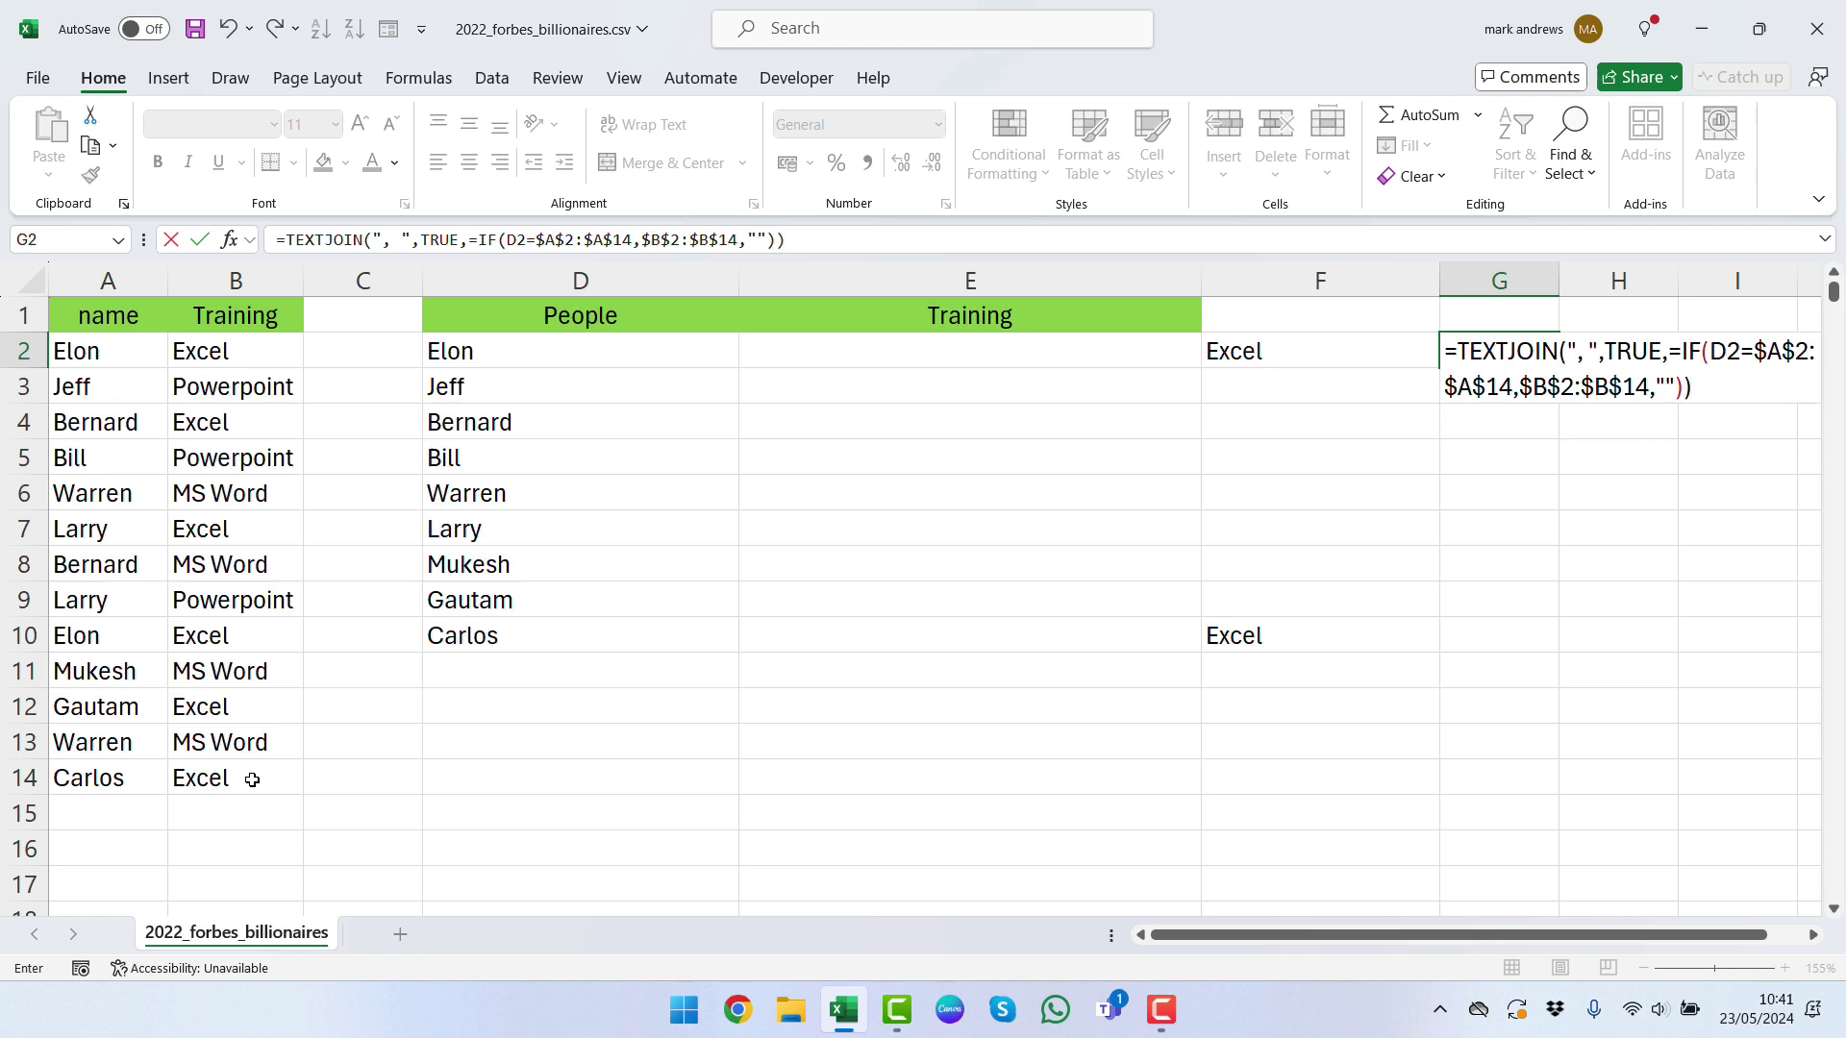
Step: Remove the stray equals sign before IF and commit, so G2 shows 'Excel, Excel'
{"action": "key", "text": "Return"}
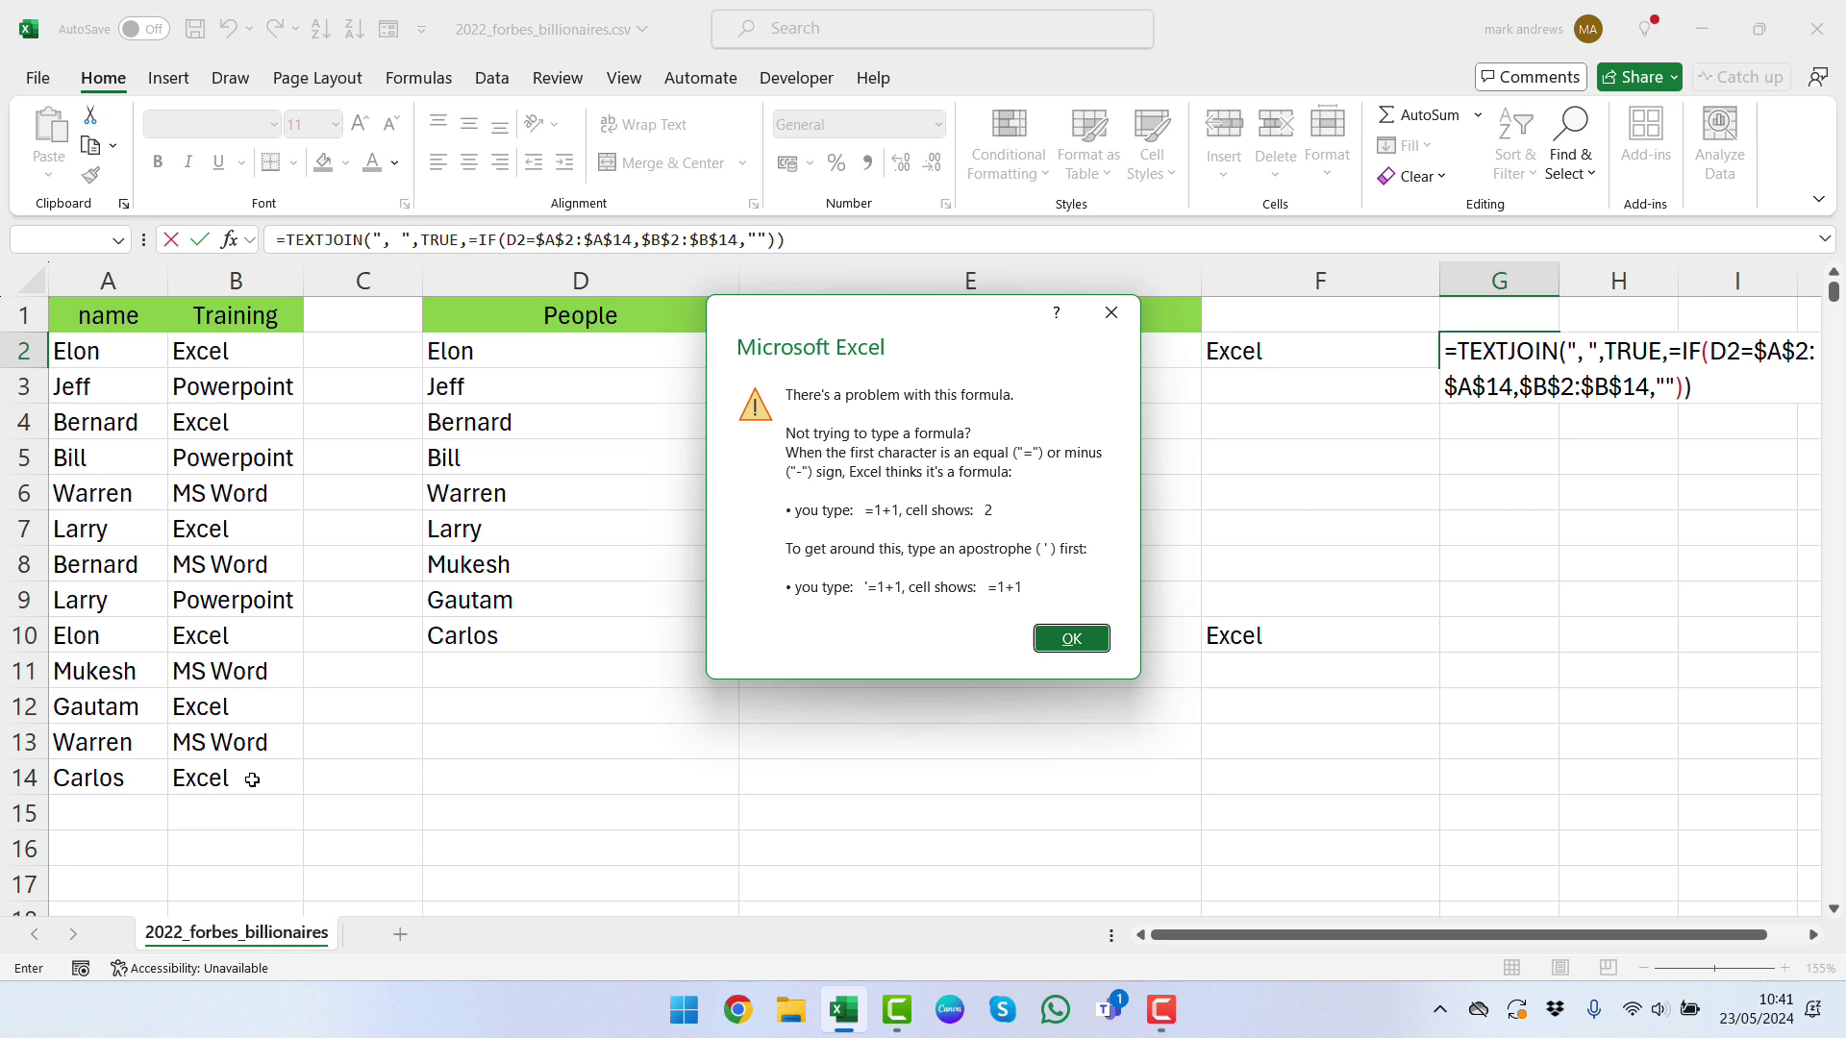
{"action": "key", "text": "Return"}
{"action": "key", "text": "BackSpace"}
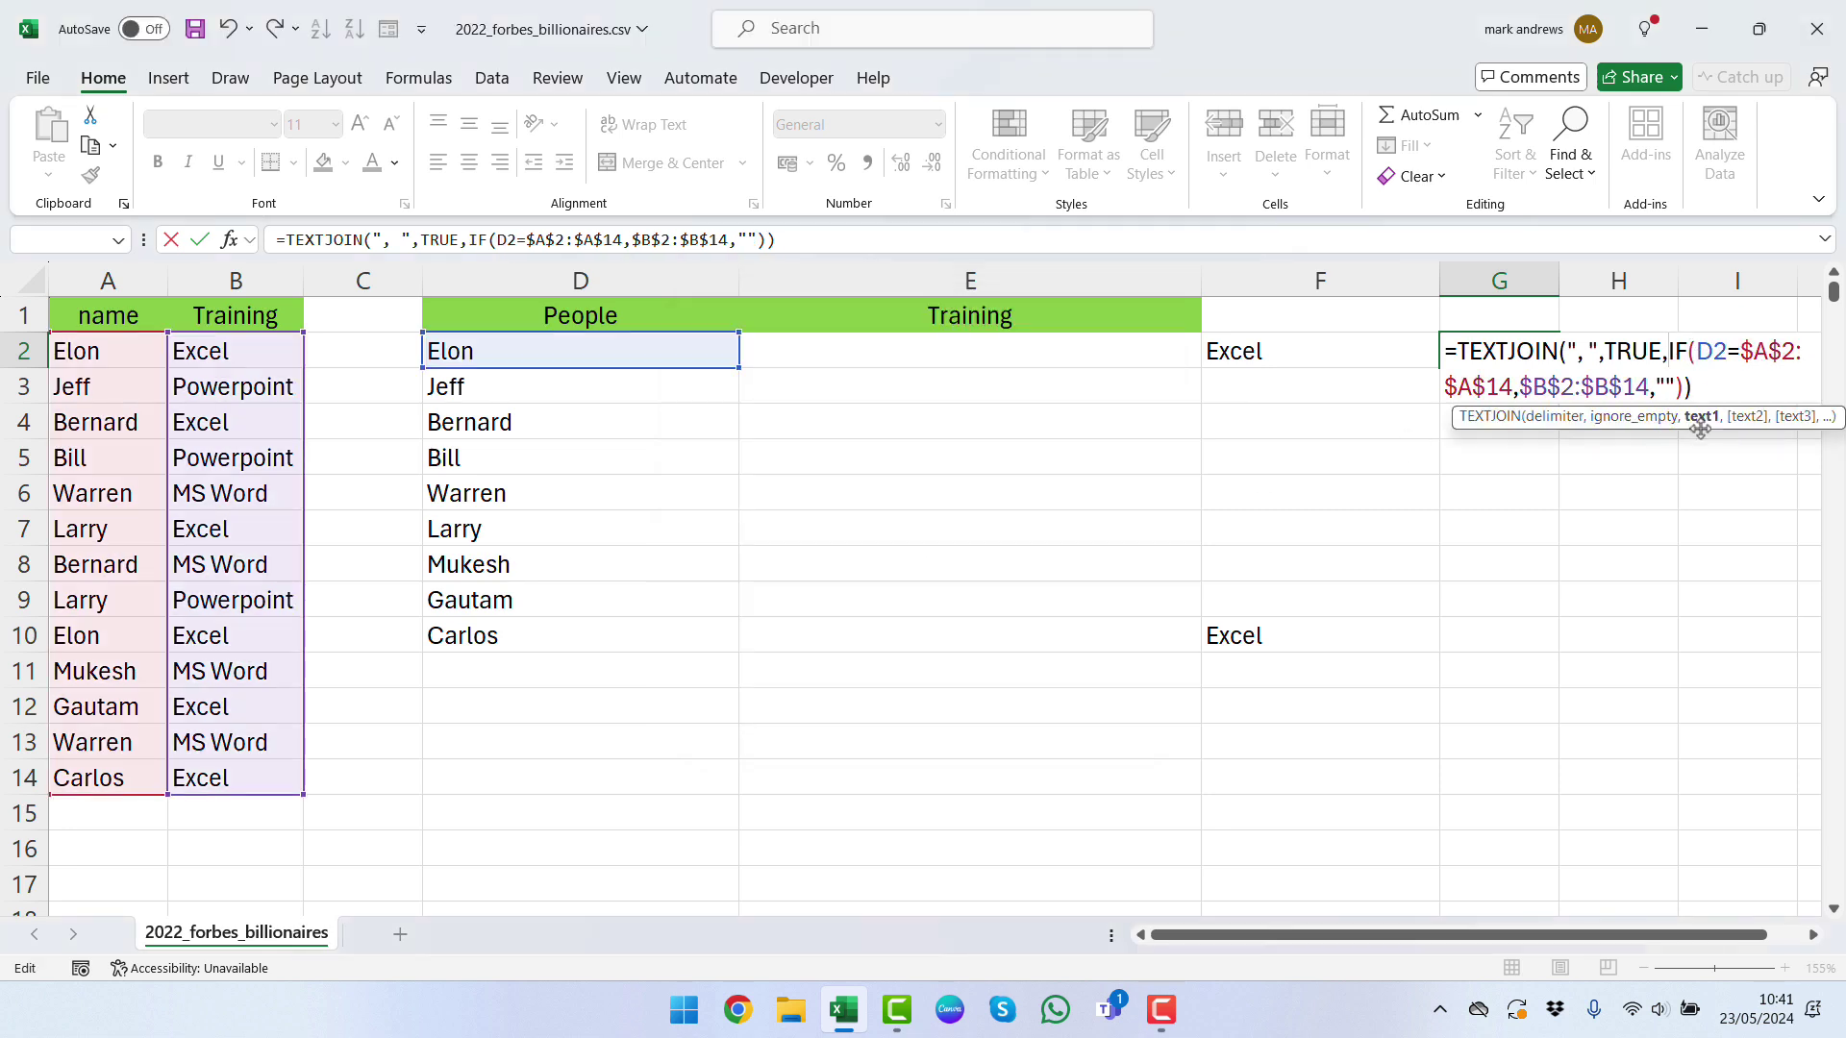
{"action": "left_click", "coordinate": [1713, 388]}
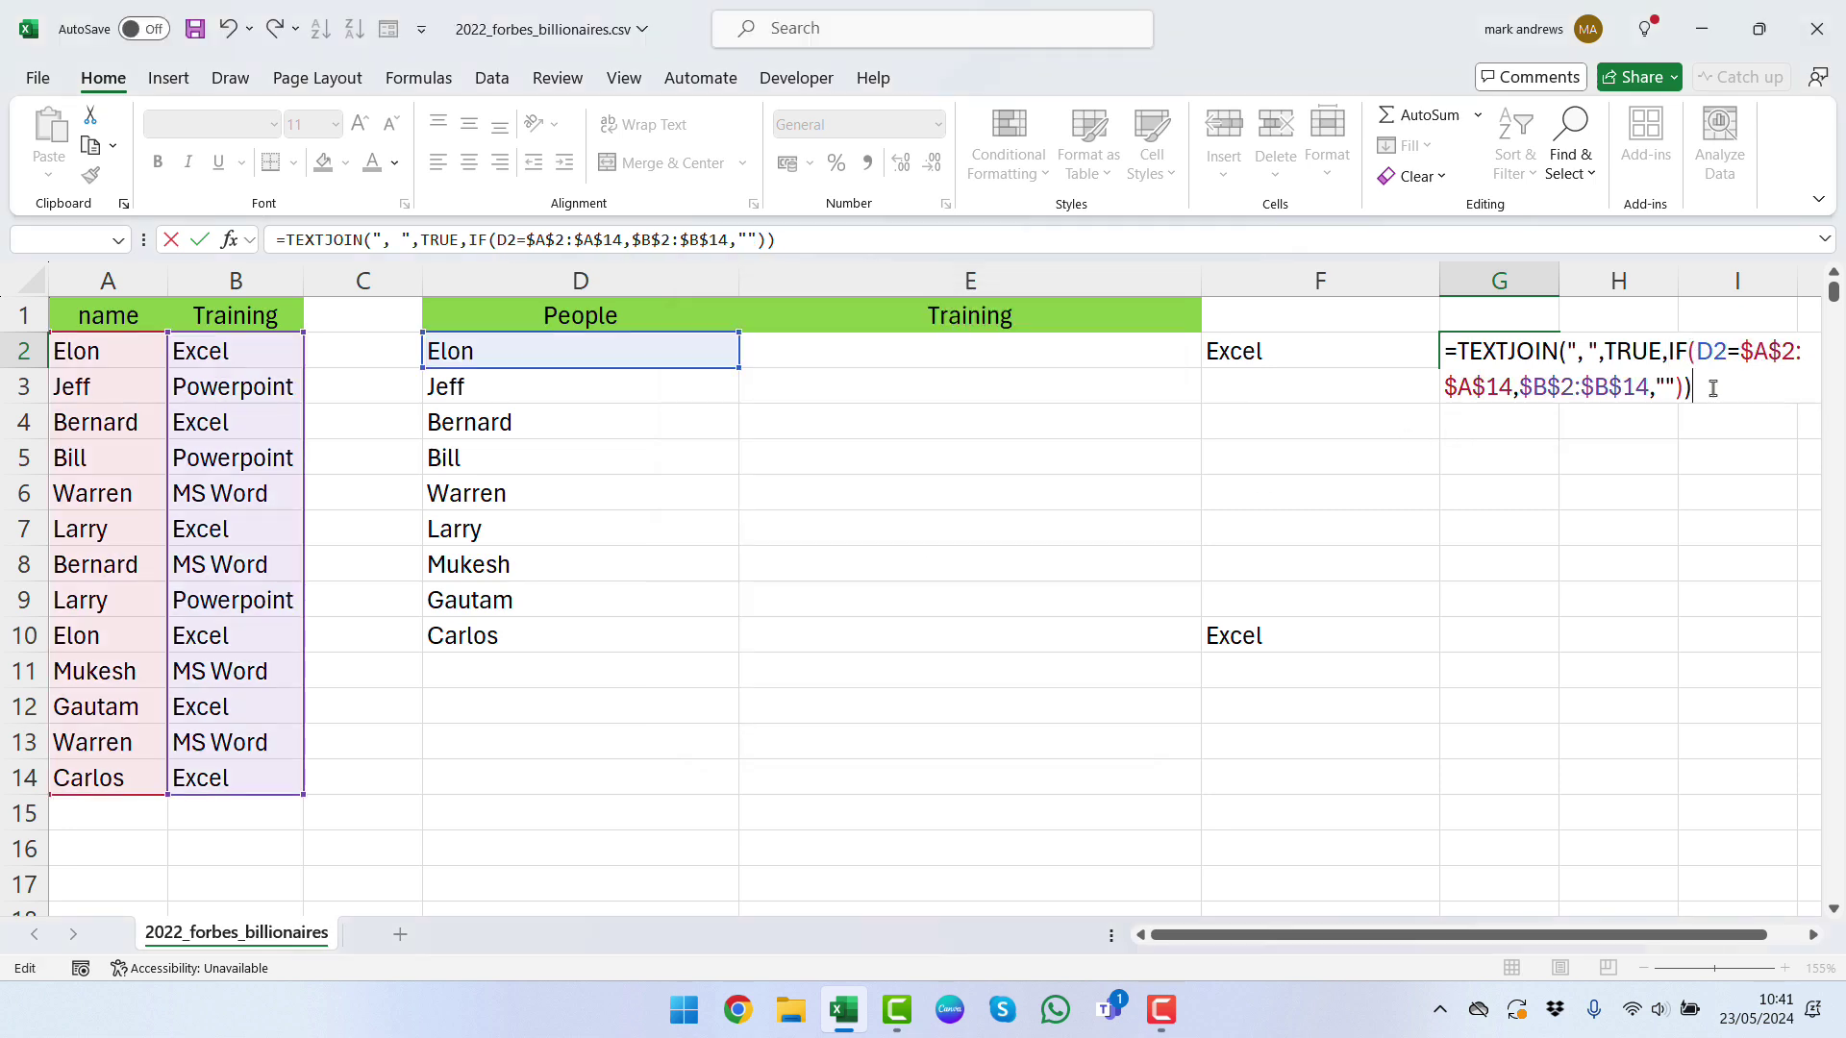
{"action": "key", "text": "Return"}
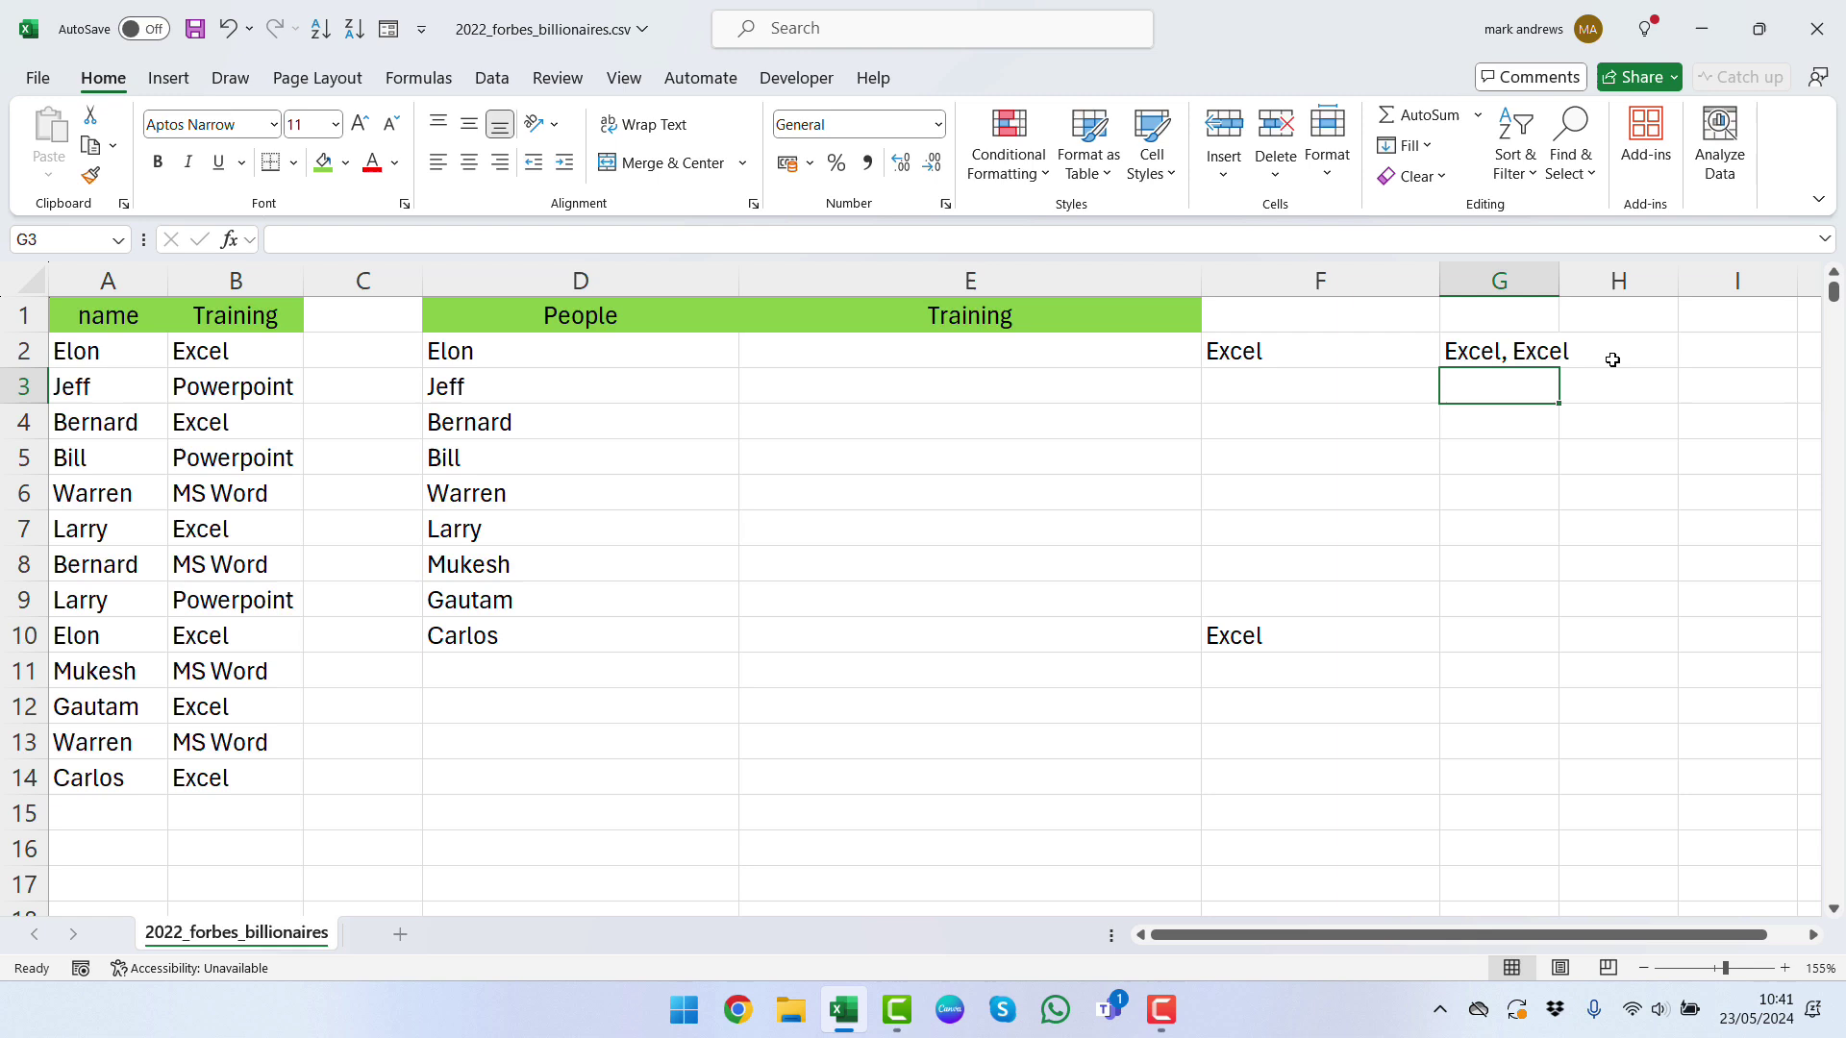
Step: Copy the G2 formula into E2 and point its condition at the name in D2
{"action": "left_click", "coordinate": [1518, 360]}
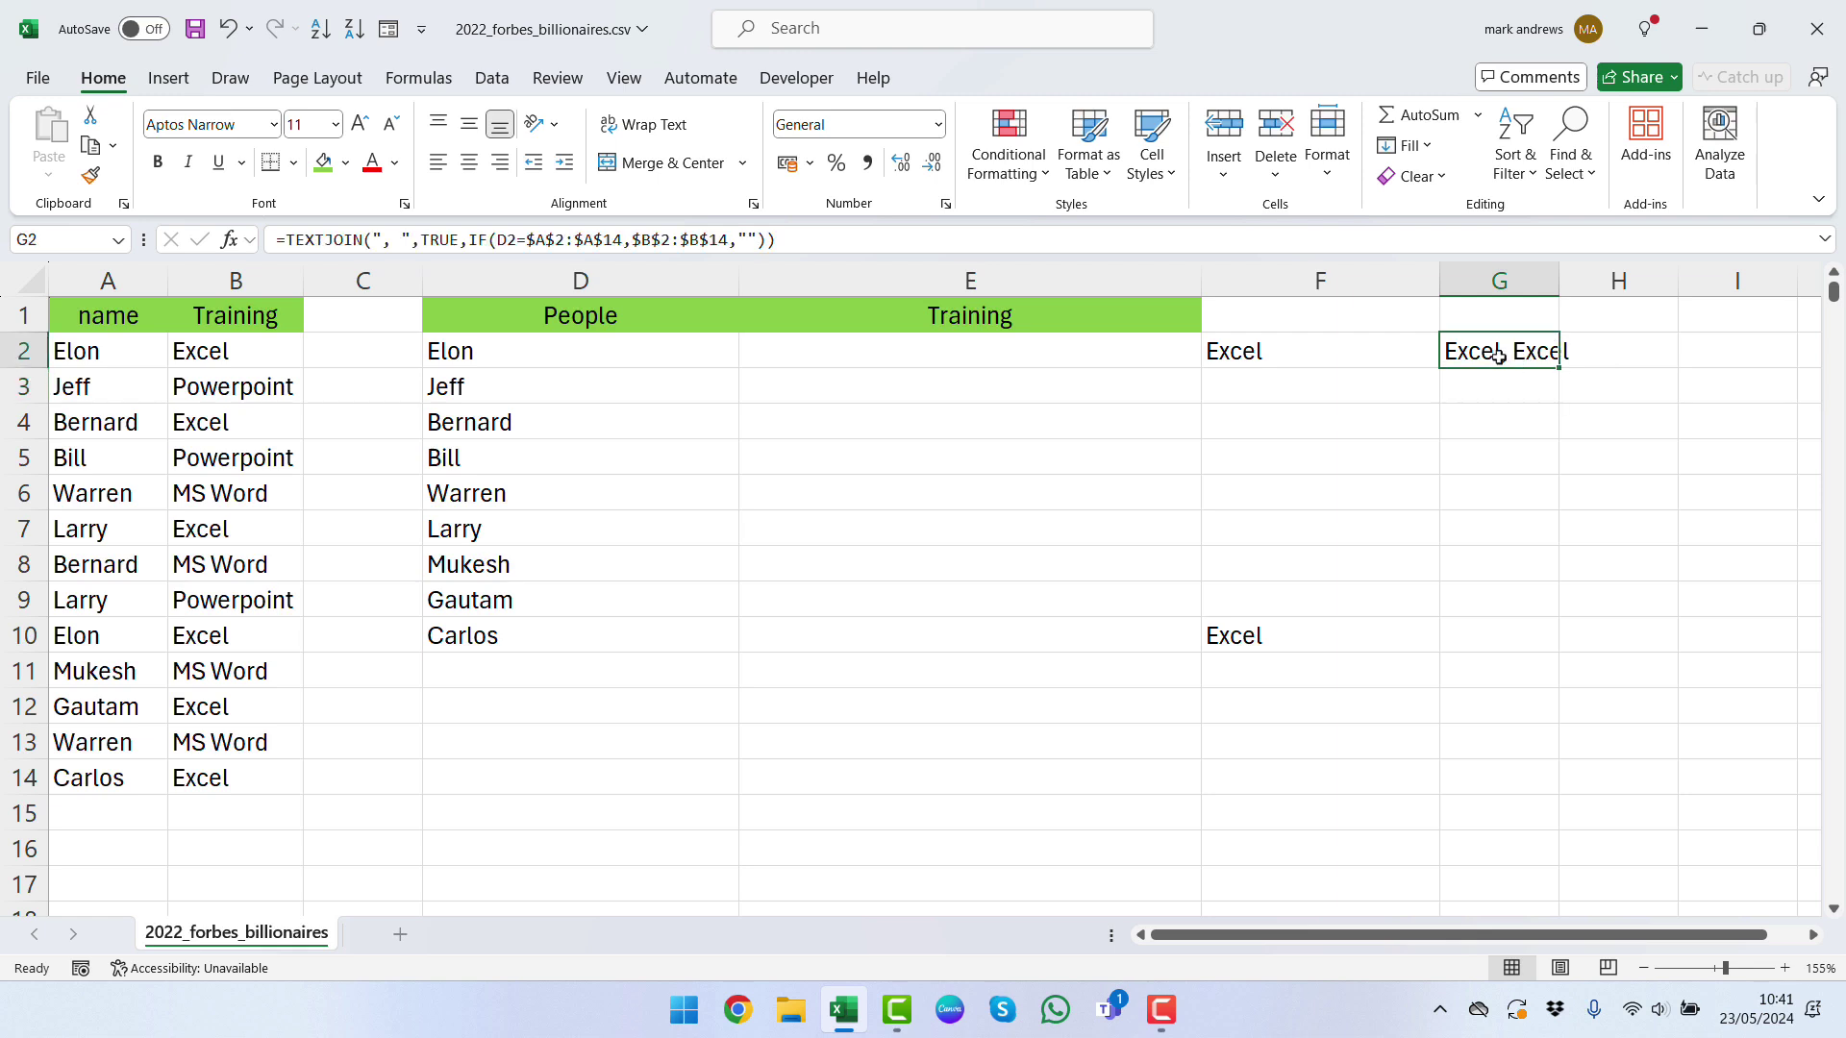
{"action": "key", "text": "ctrl+c"}
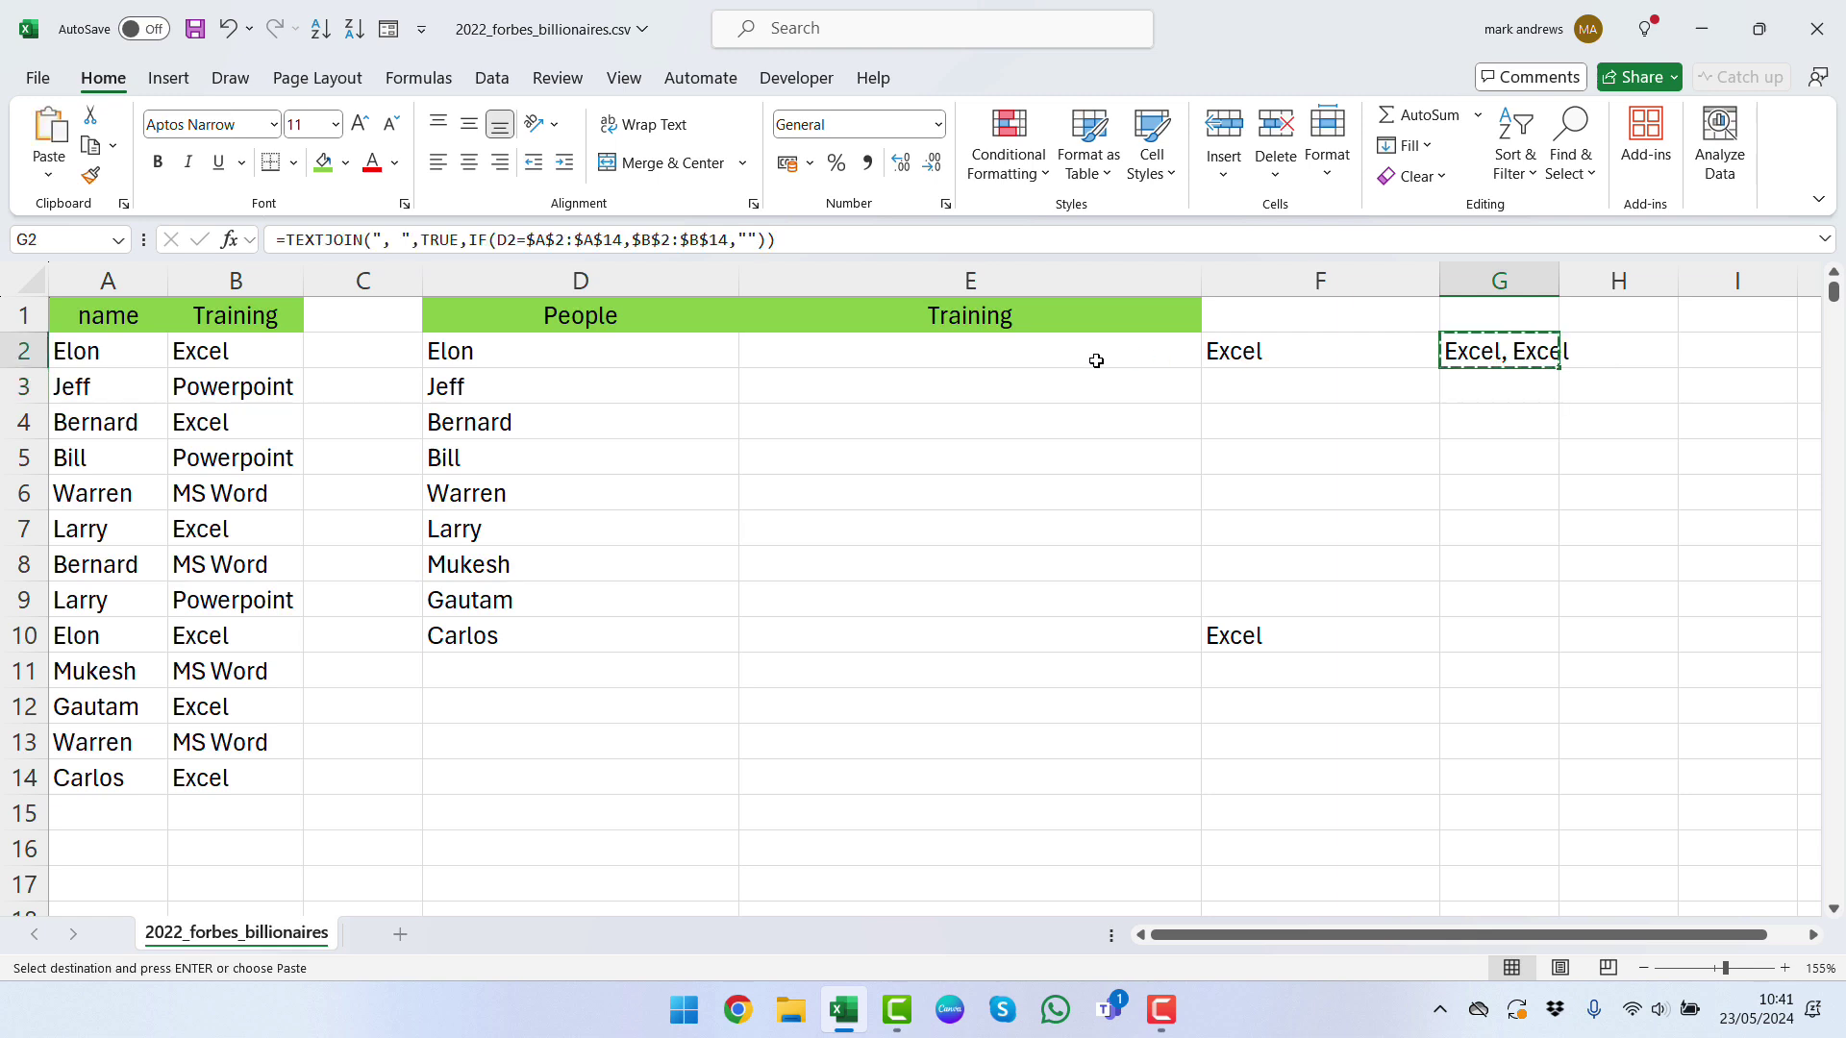
{"action": "left_click", "coordinate": [957, 348]}
{"action": "key", "text": "ctrl+v"}
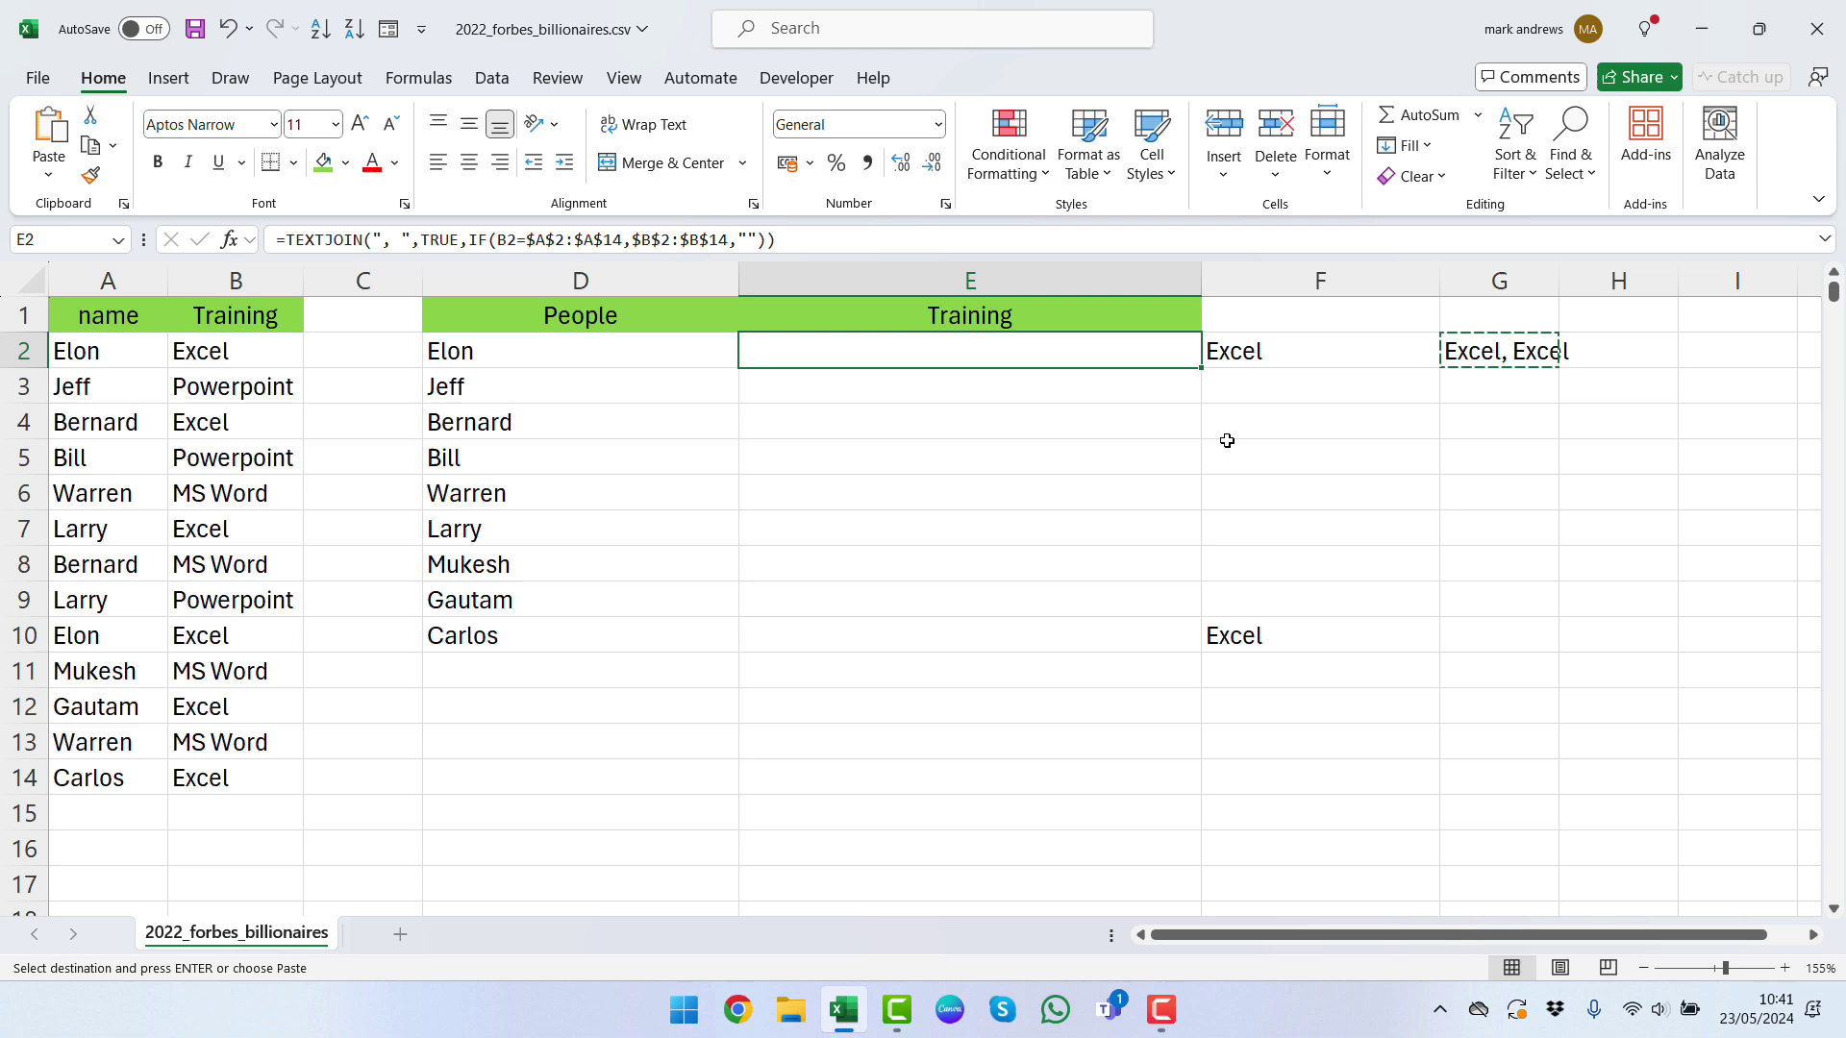
{"action": "double_click", "coordinate": [1012, 358]}
{"action": "key", "text": "BackSpace"}
{"action": "key", "text": "BackSpace"}
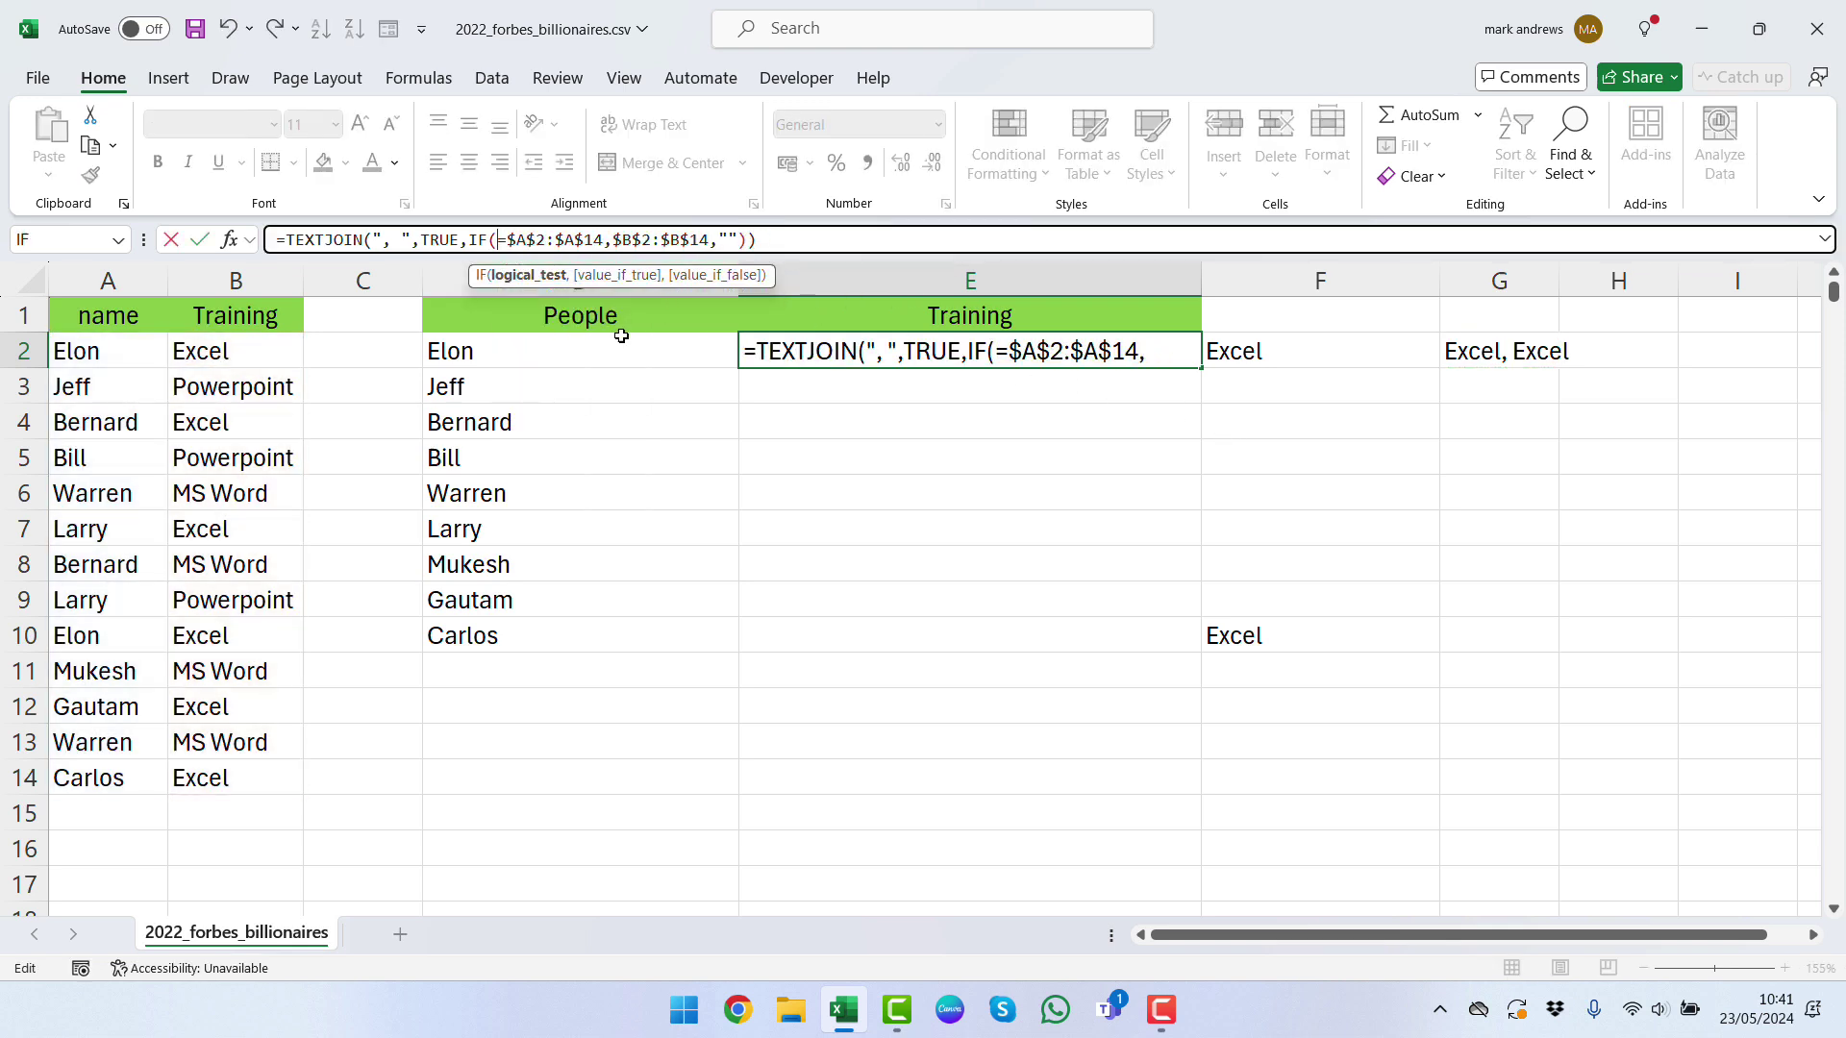
{"action": "left_click", "coordinate": [589, 359]}
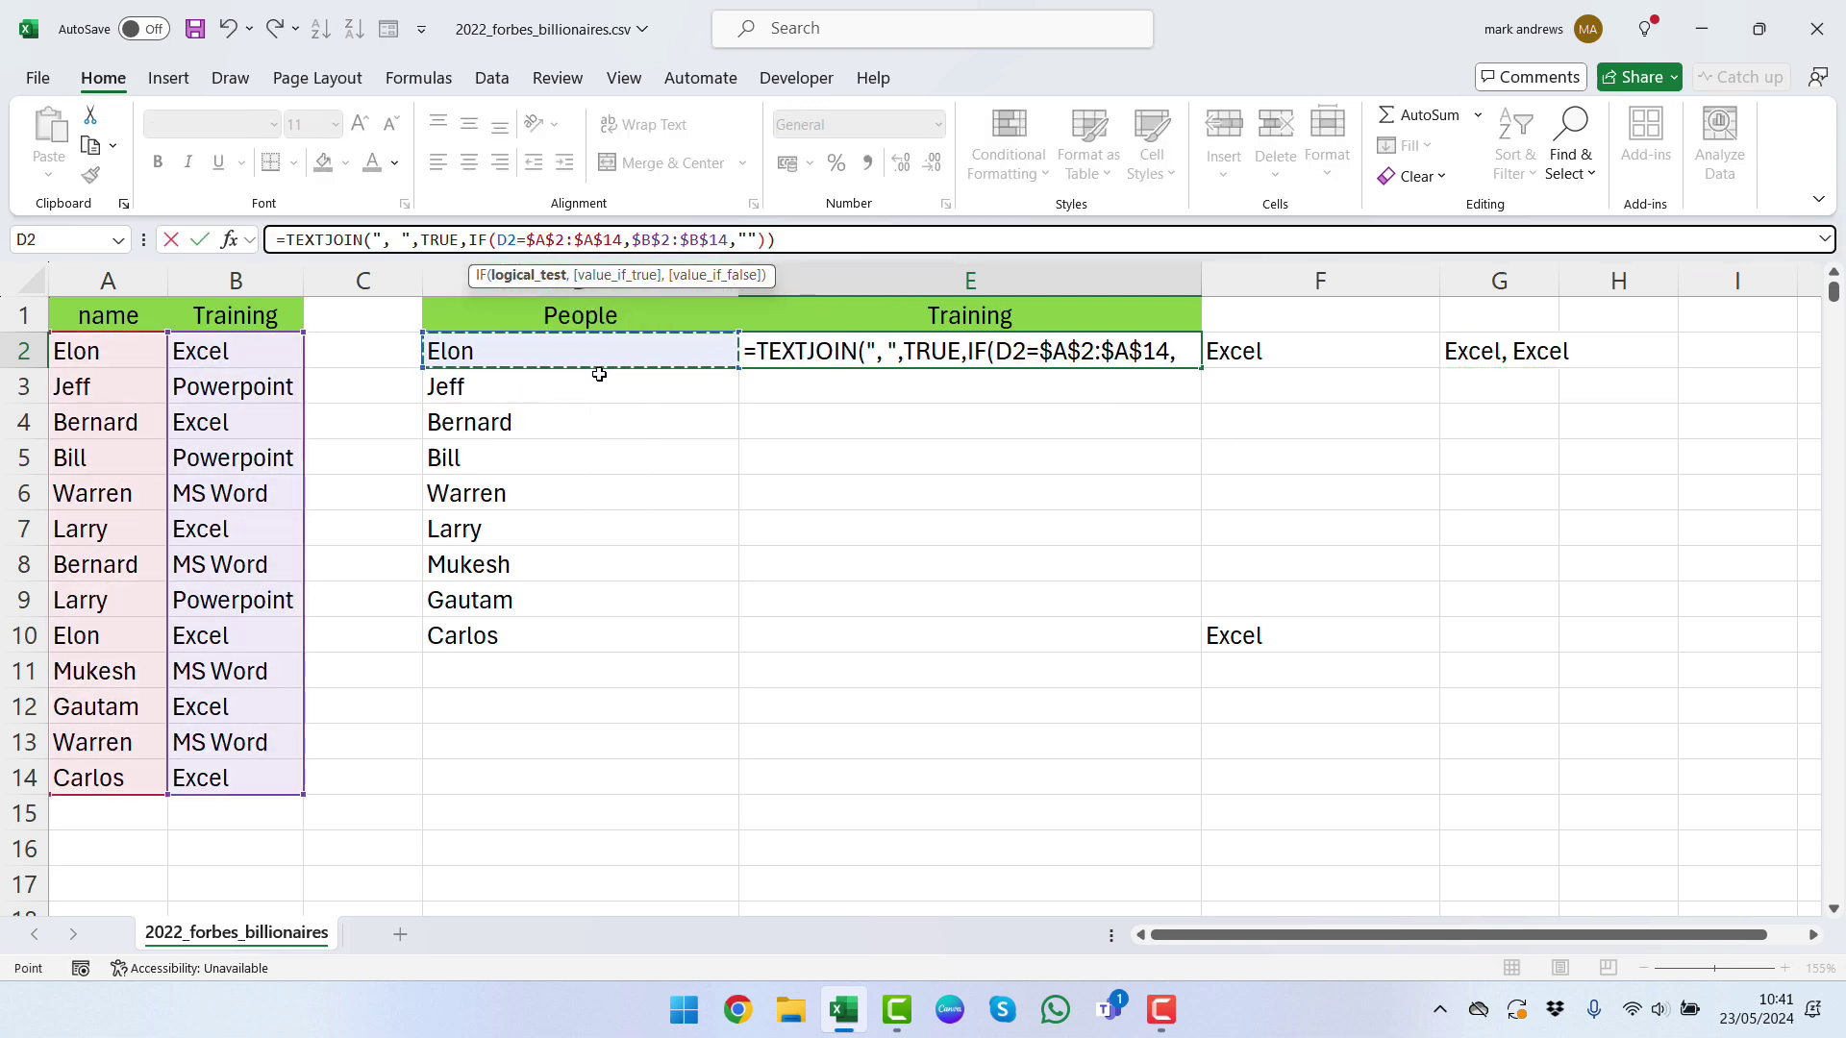
{"action": "key", "text": "Return"}
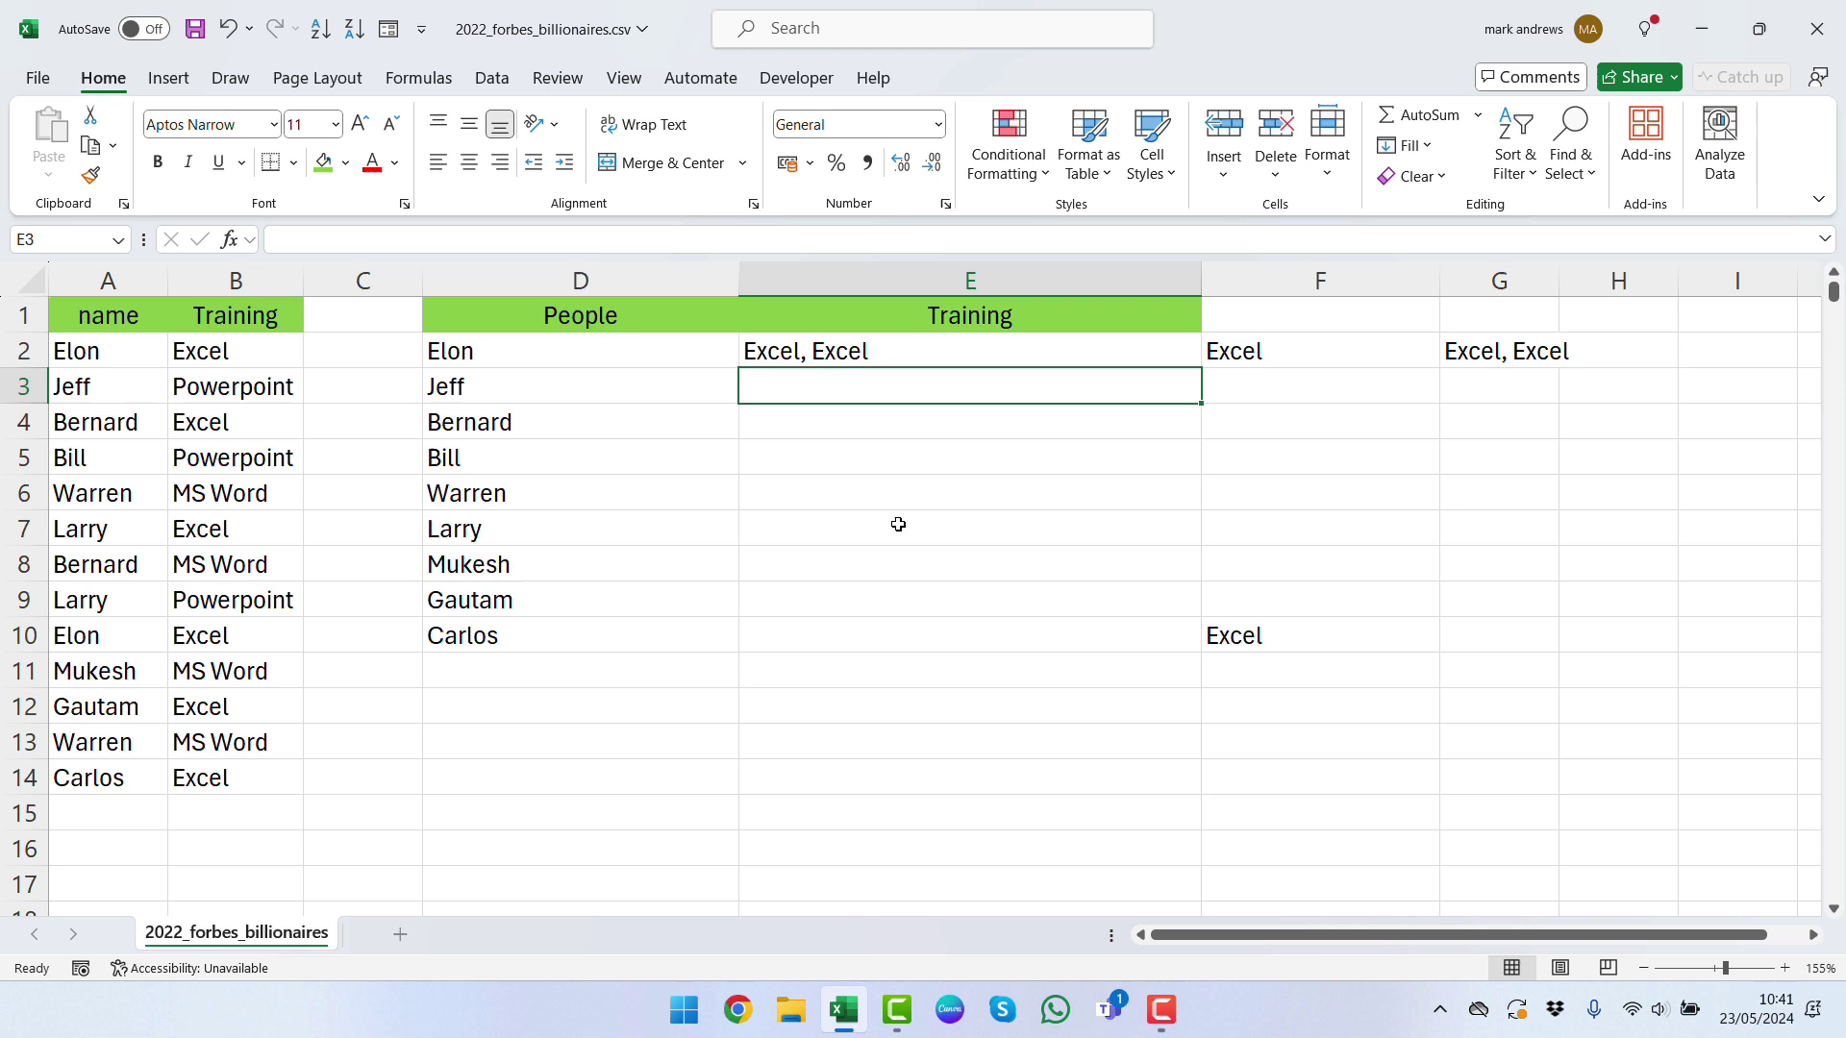
Step: Fill the E2 formula down to E10 so every person lists their trainings
{"action": "left_click", "coordinate": [937, 352]}
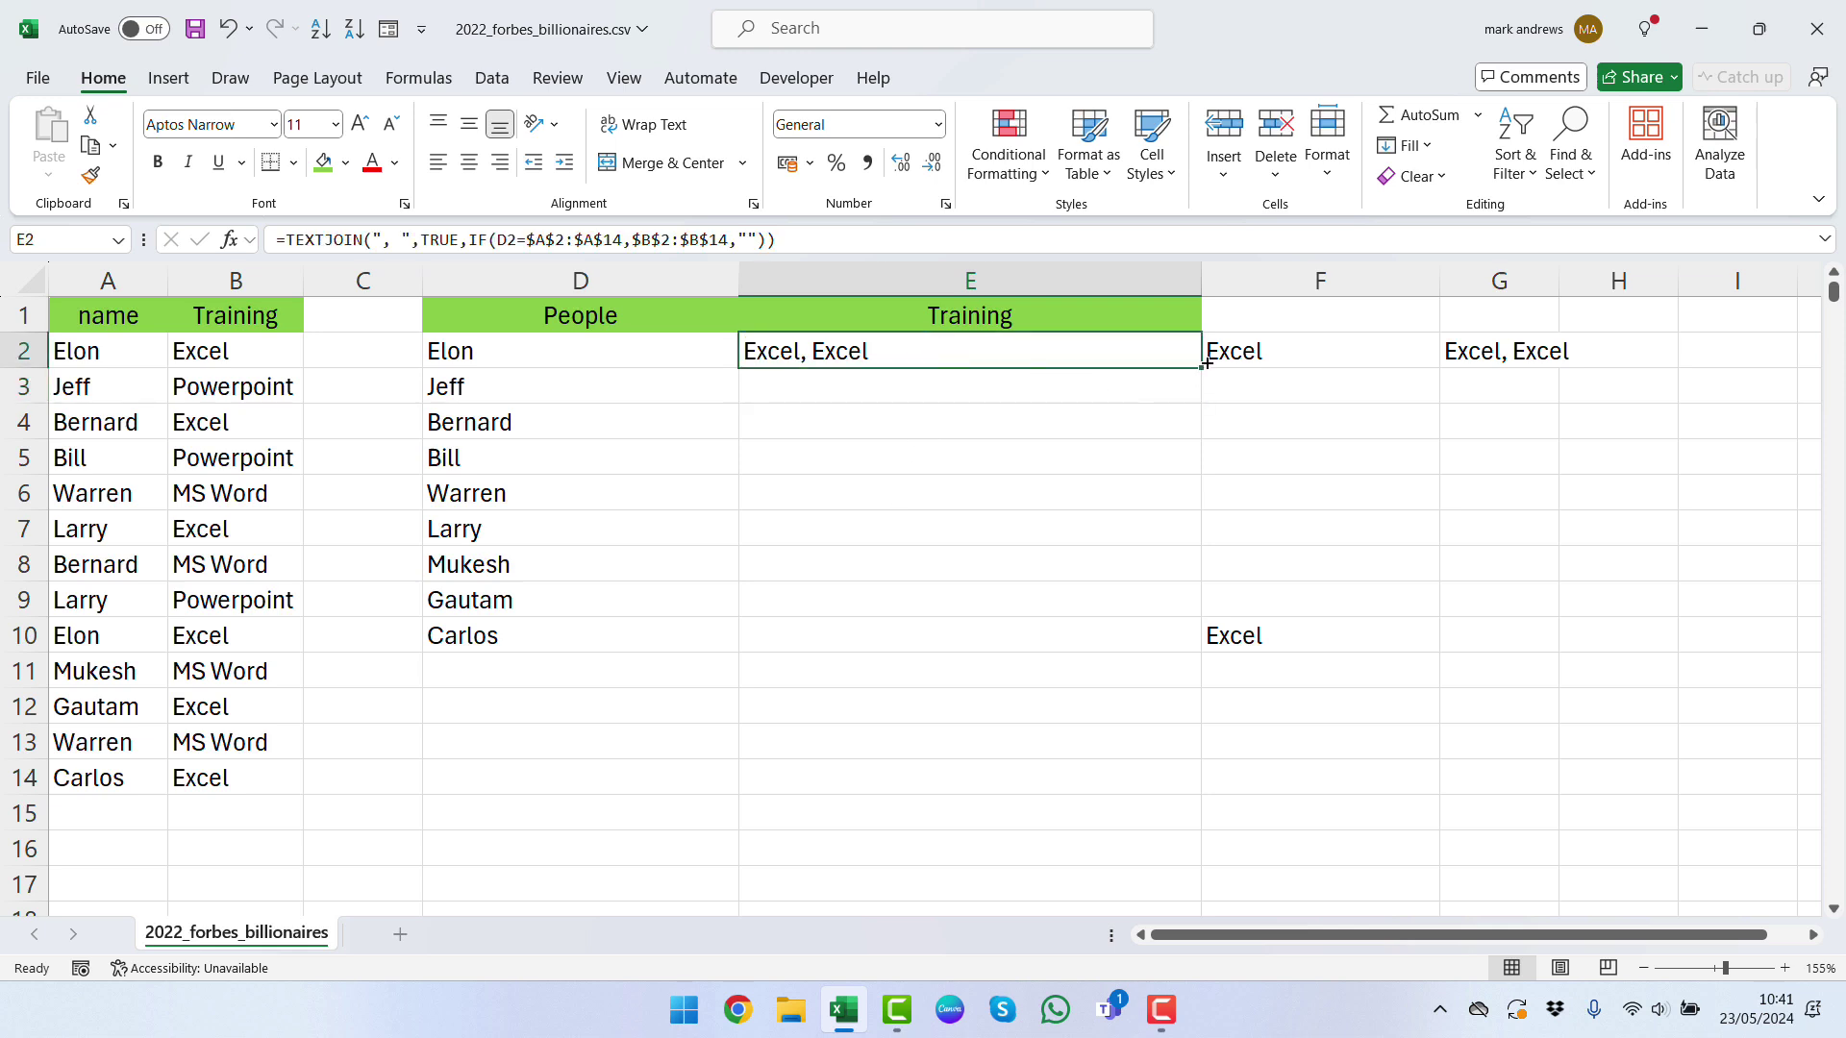
{"action": "left_click_drag", "start_coordinate": [1203, 366], "coordinate": [1152, 644]}
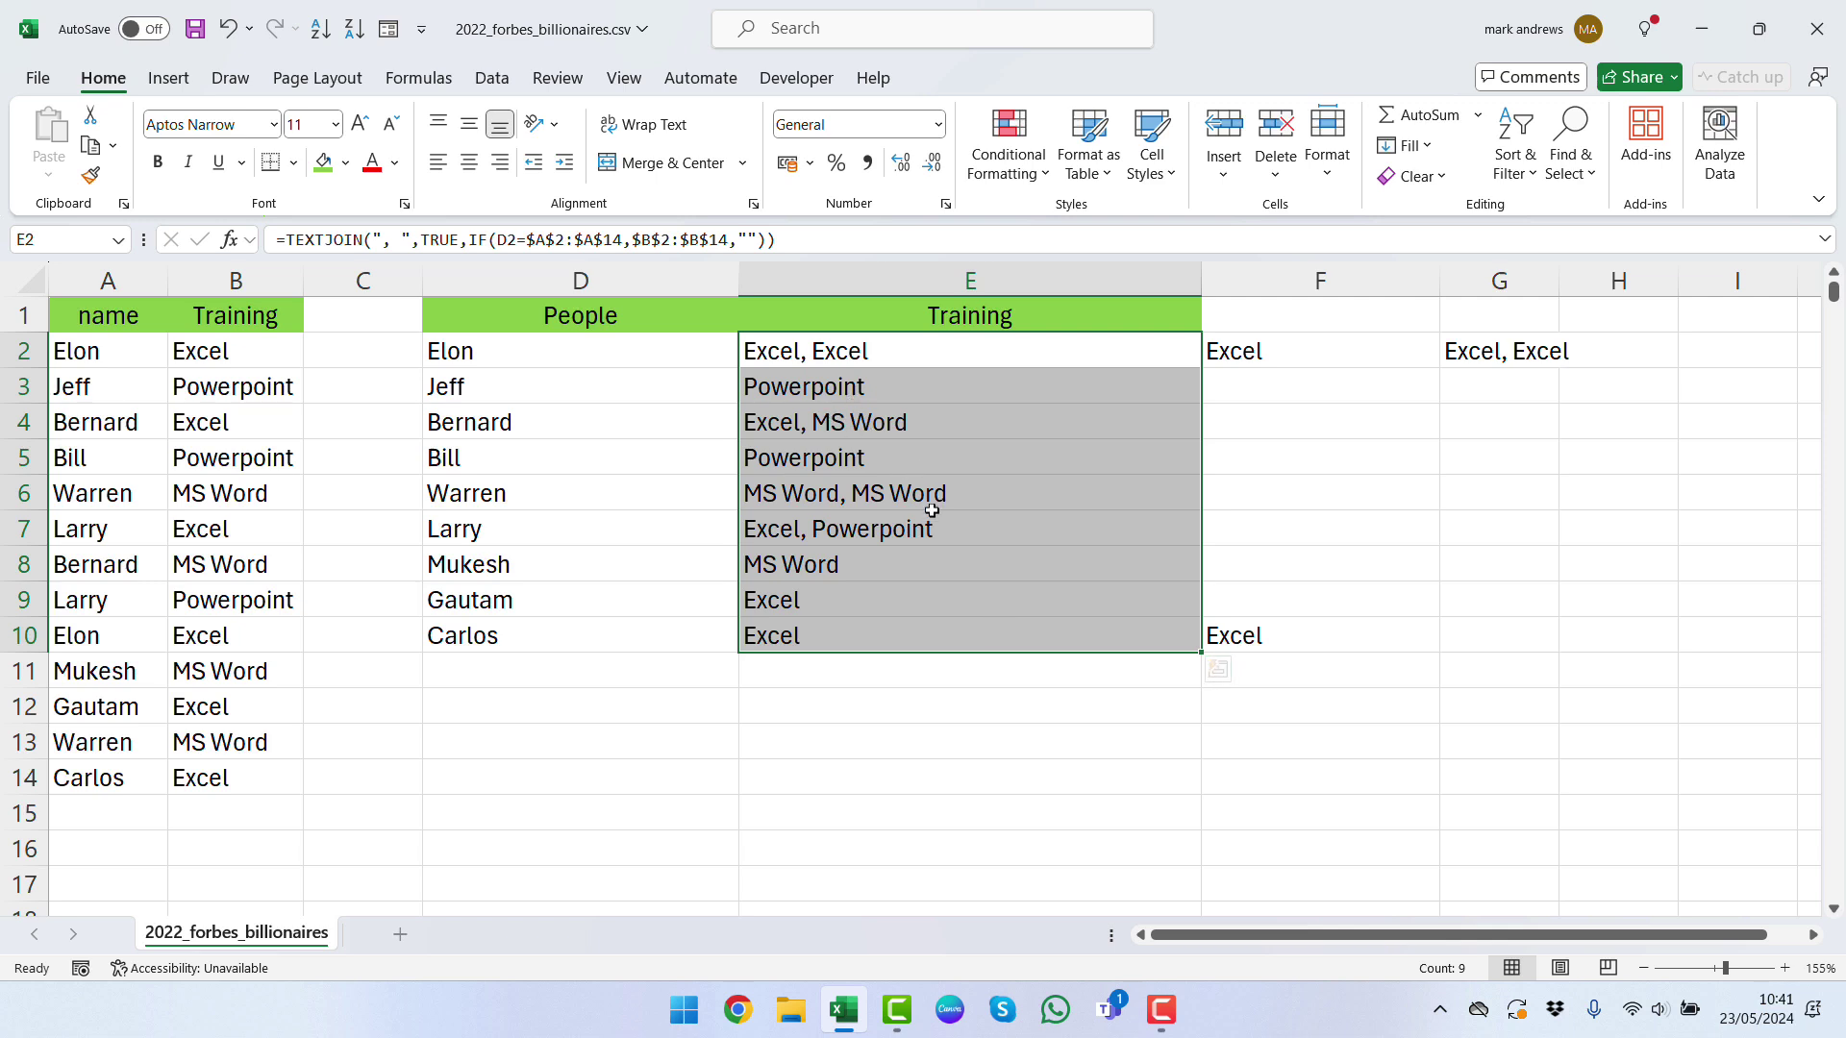
{"action": "key", "text": "shift+BackSpace"}
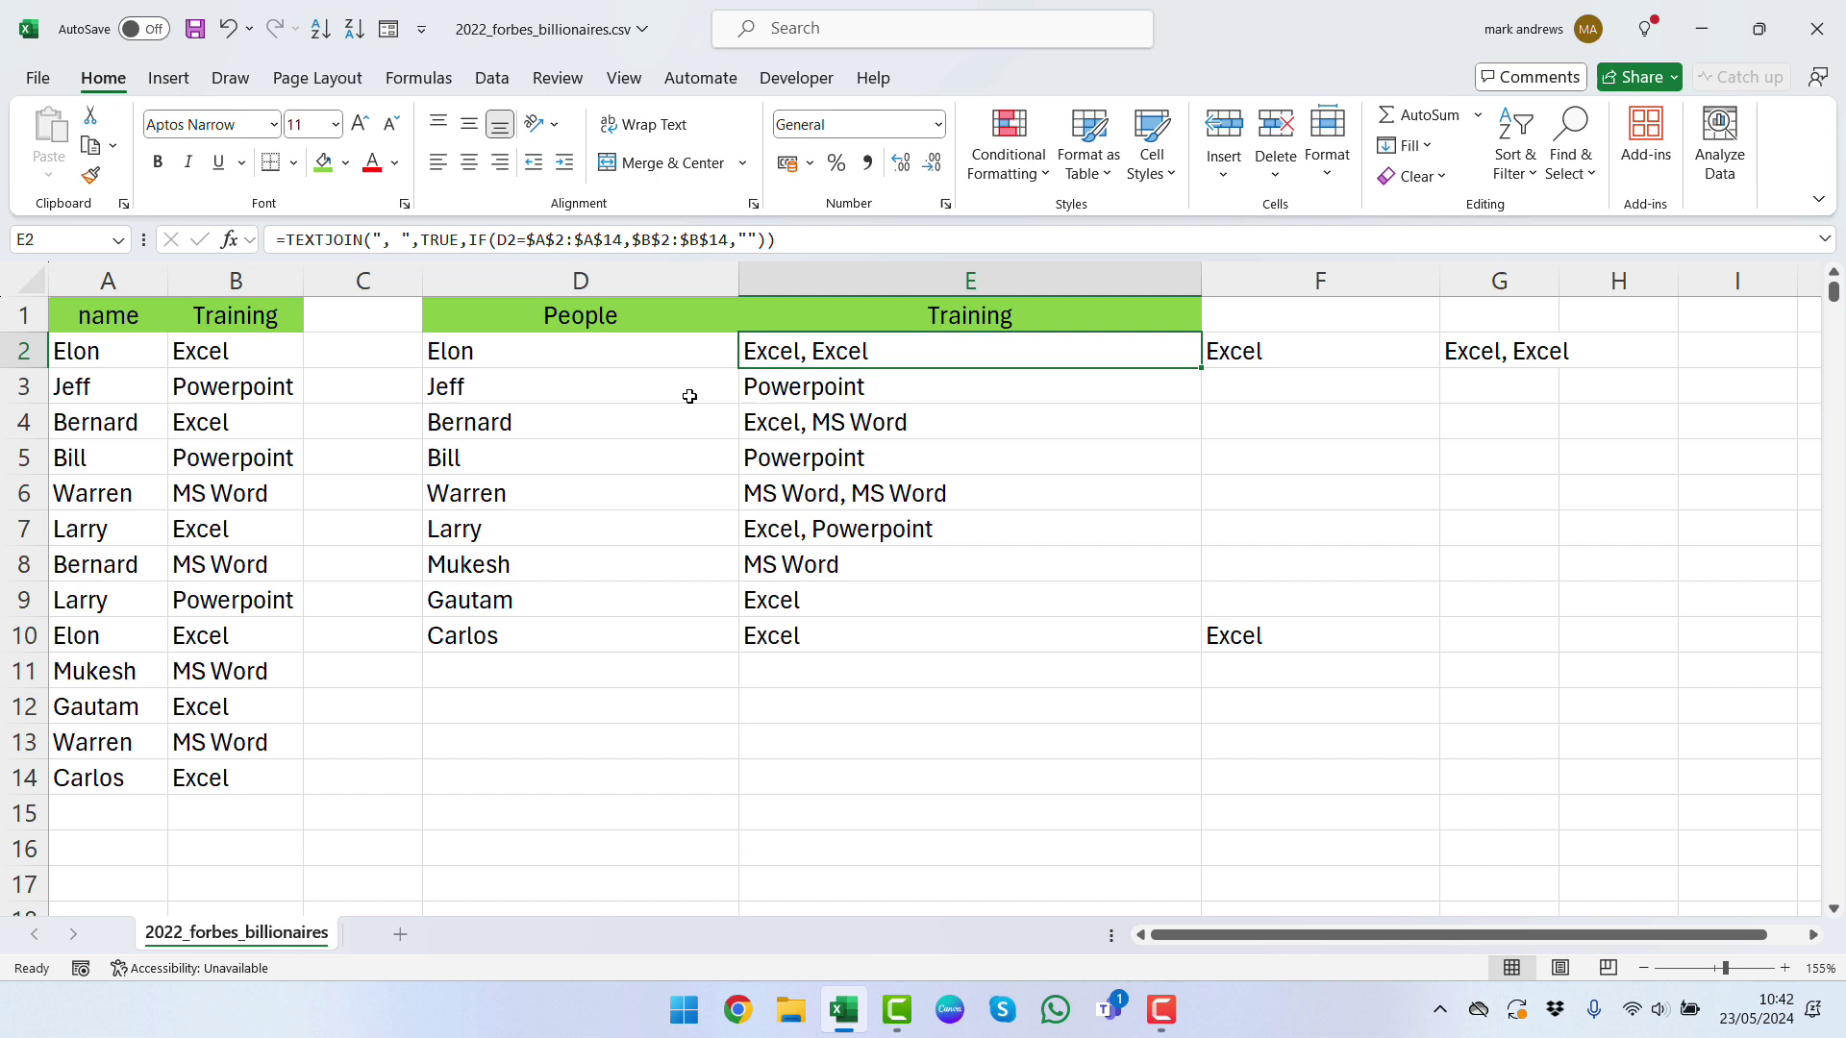
Step: Wrap the IF part of E2's formula in UNIQUE to drop repeated trainings
{"action": "left_click", "coordinate": [465, 239]}
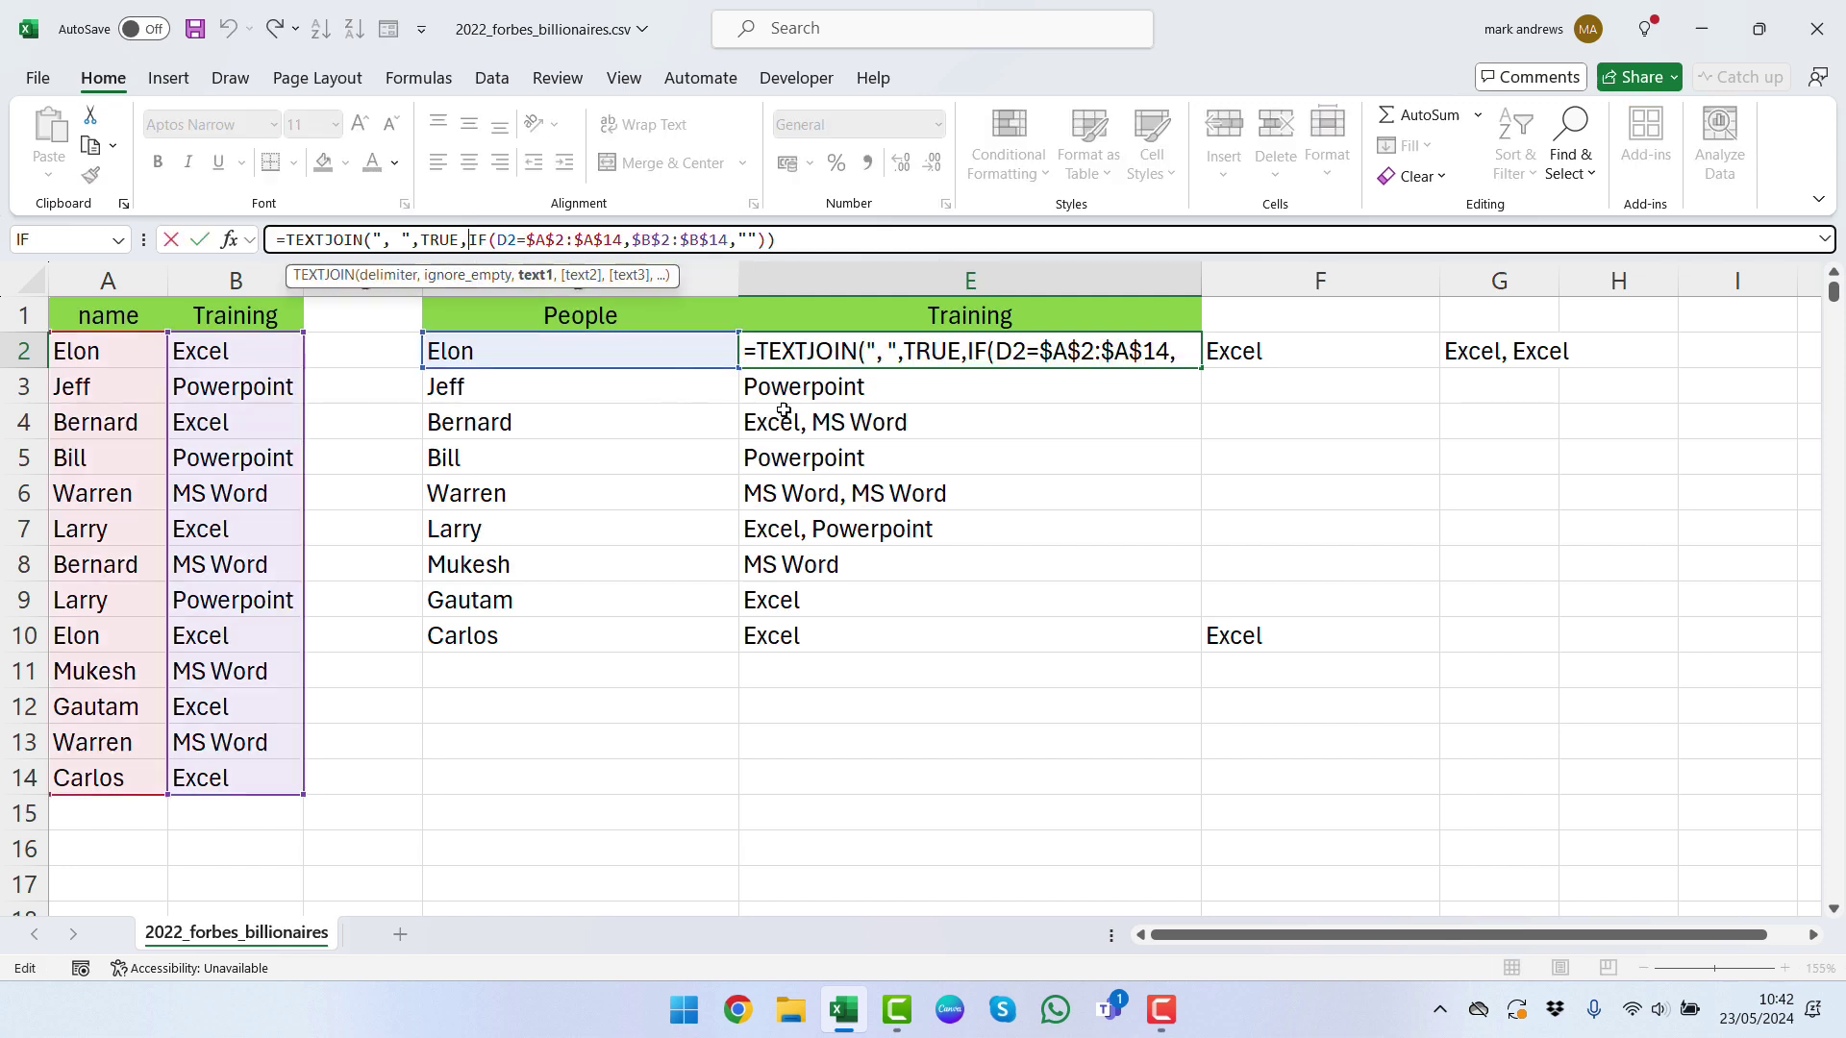
{"action": "type", "text": "unique"}
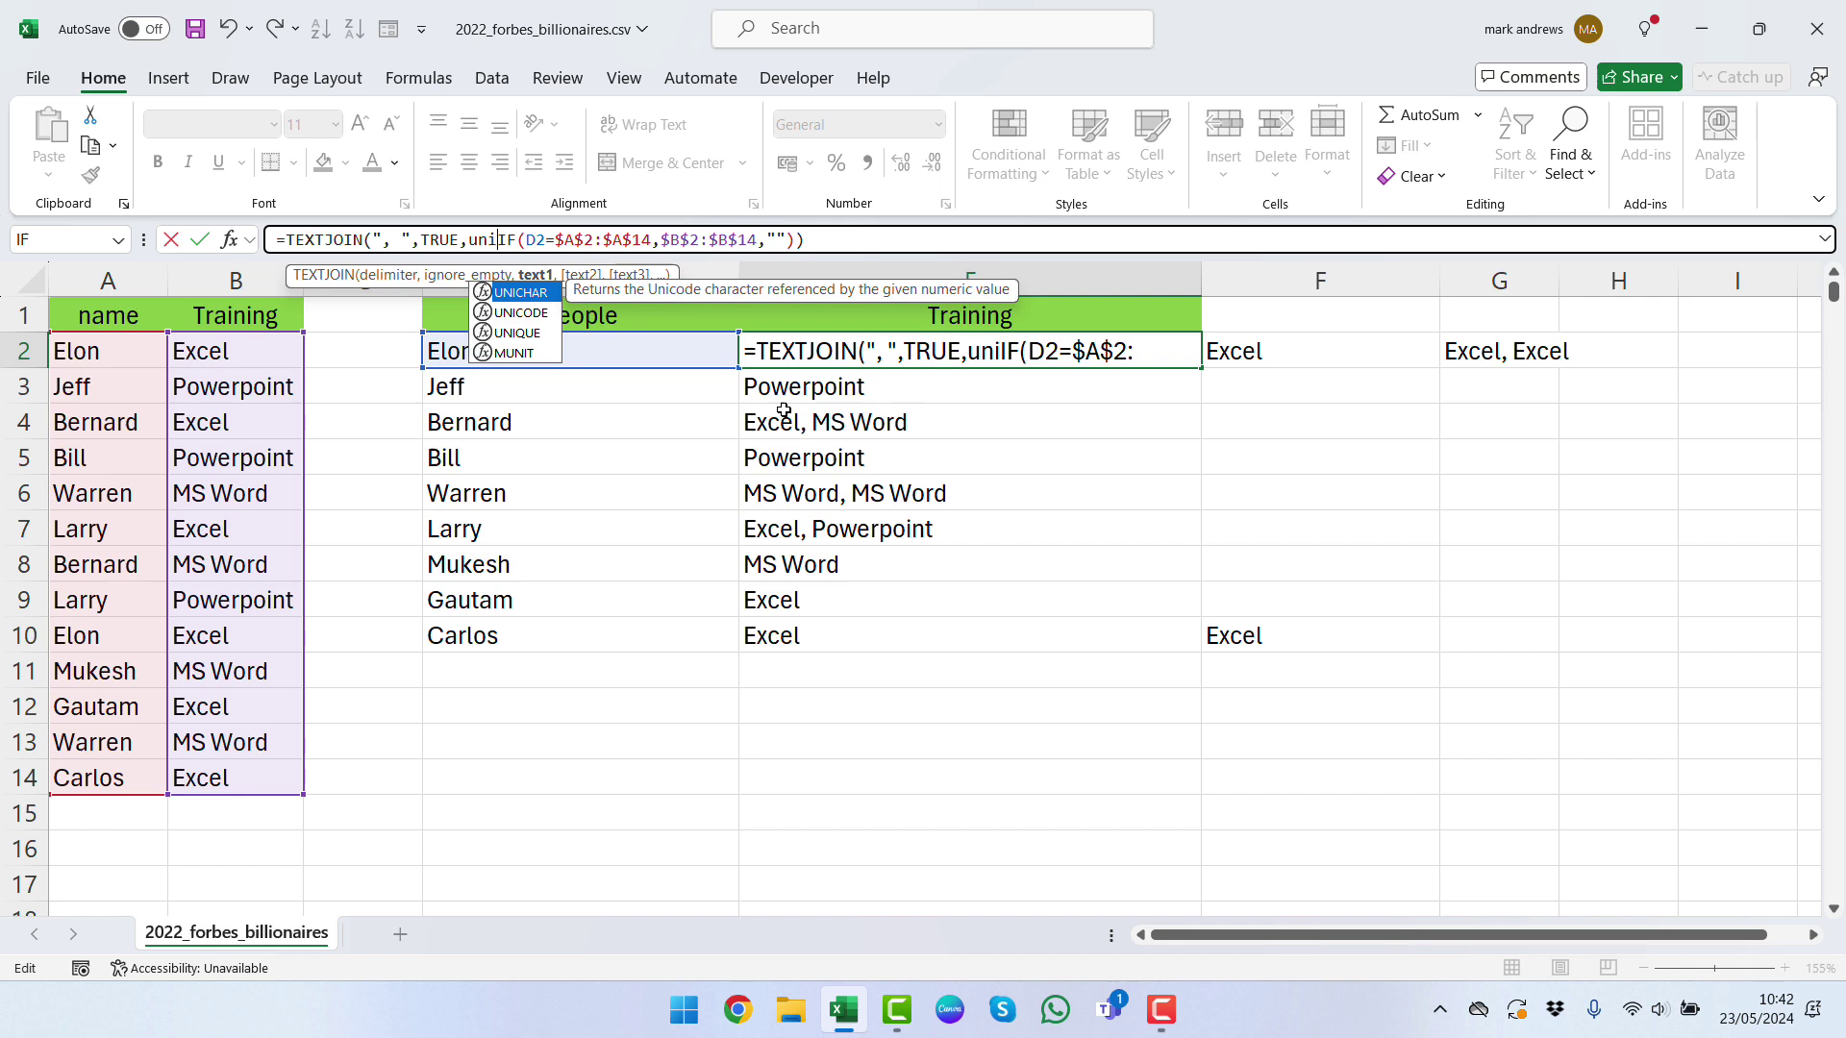
{"action": "key", "text": "Tab"}
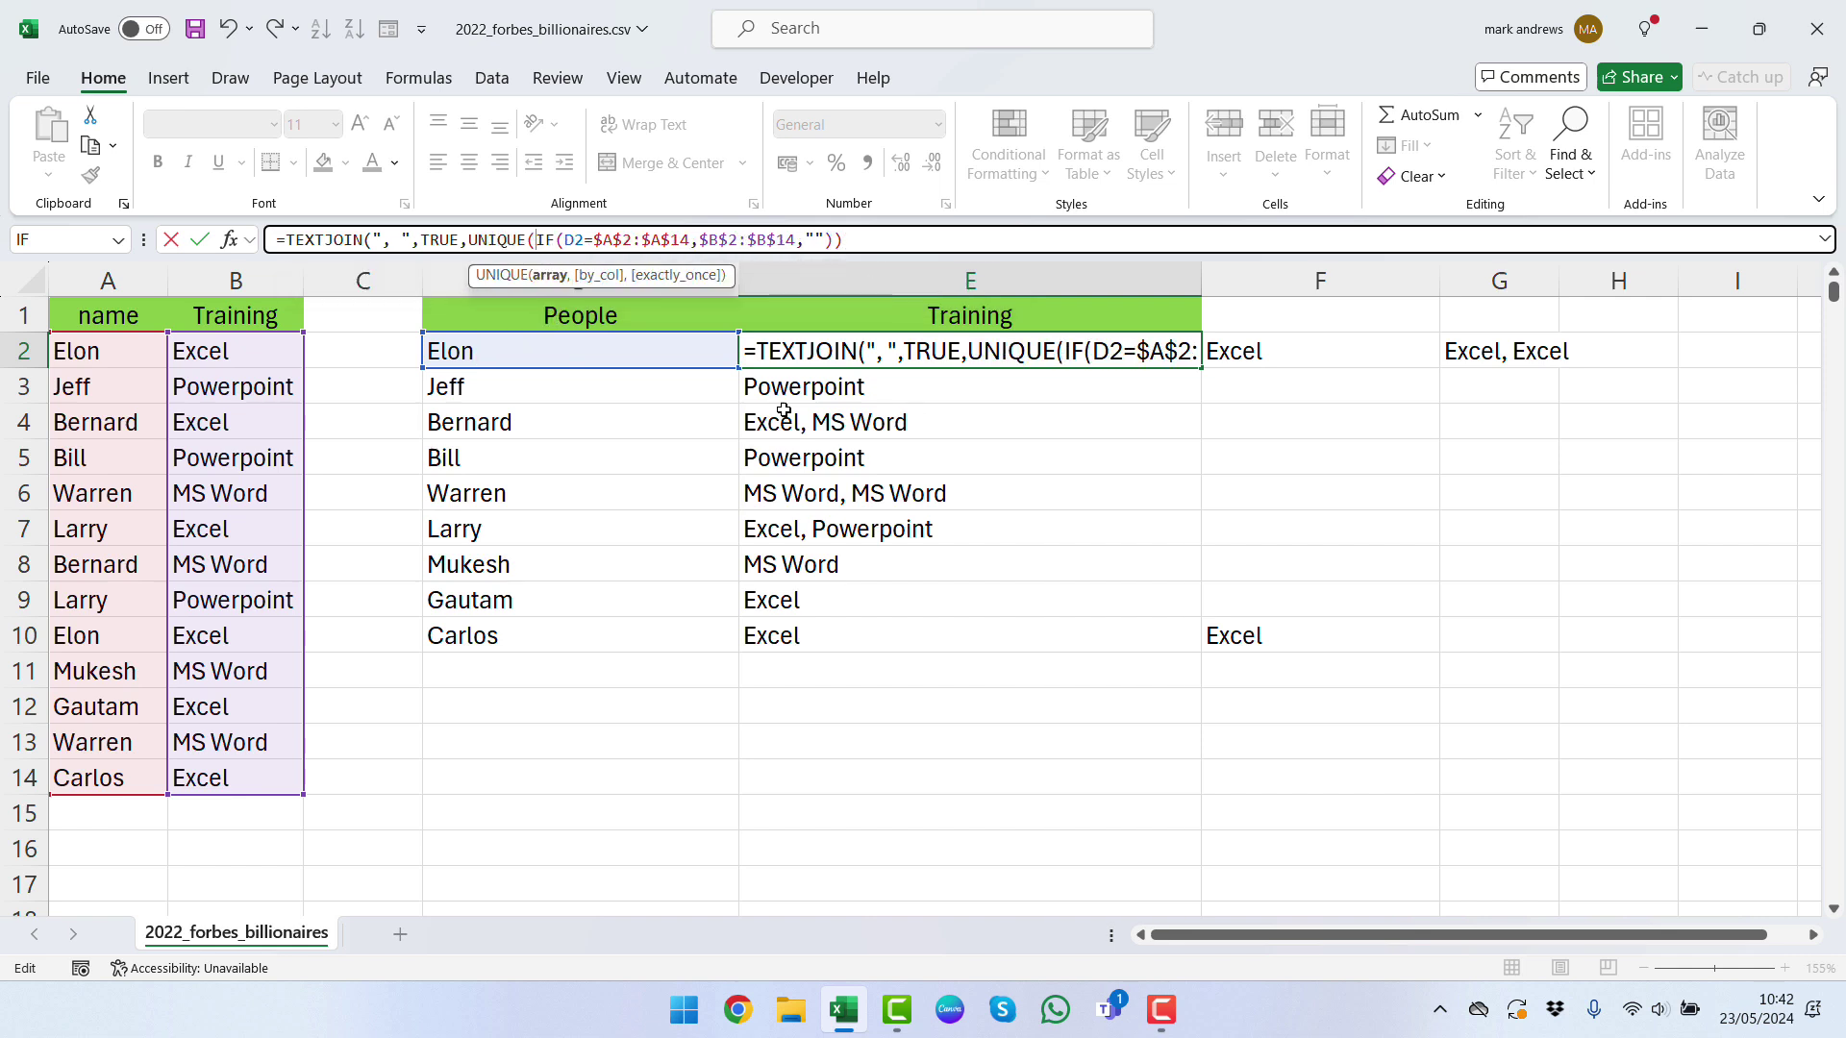
{"action": "left_click", "coordinate": [897, 235]}
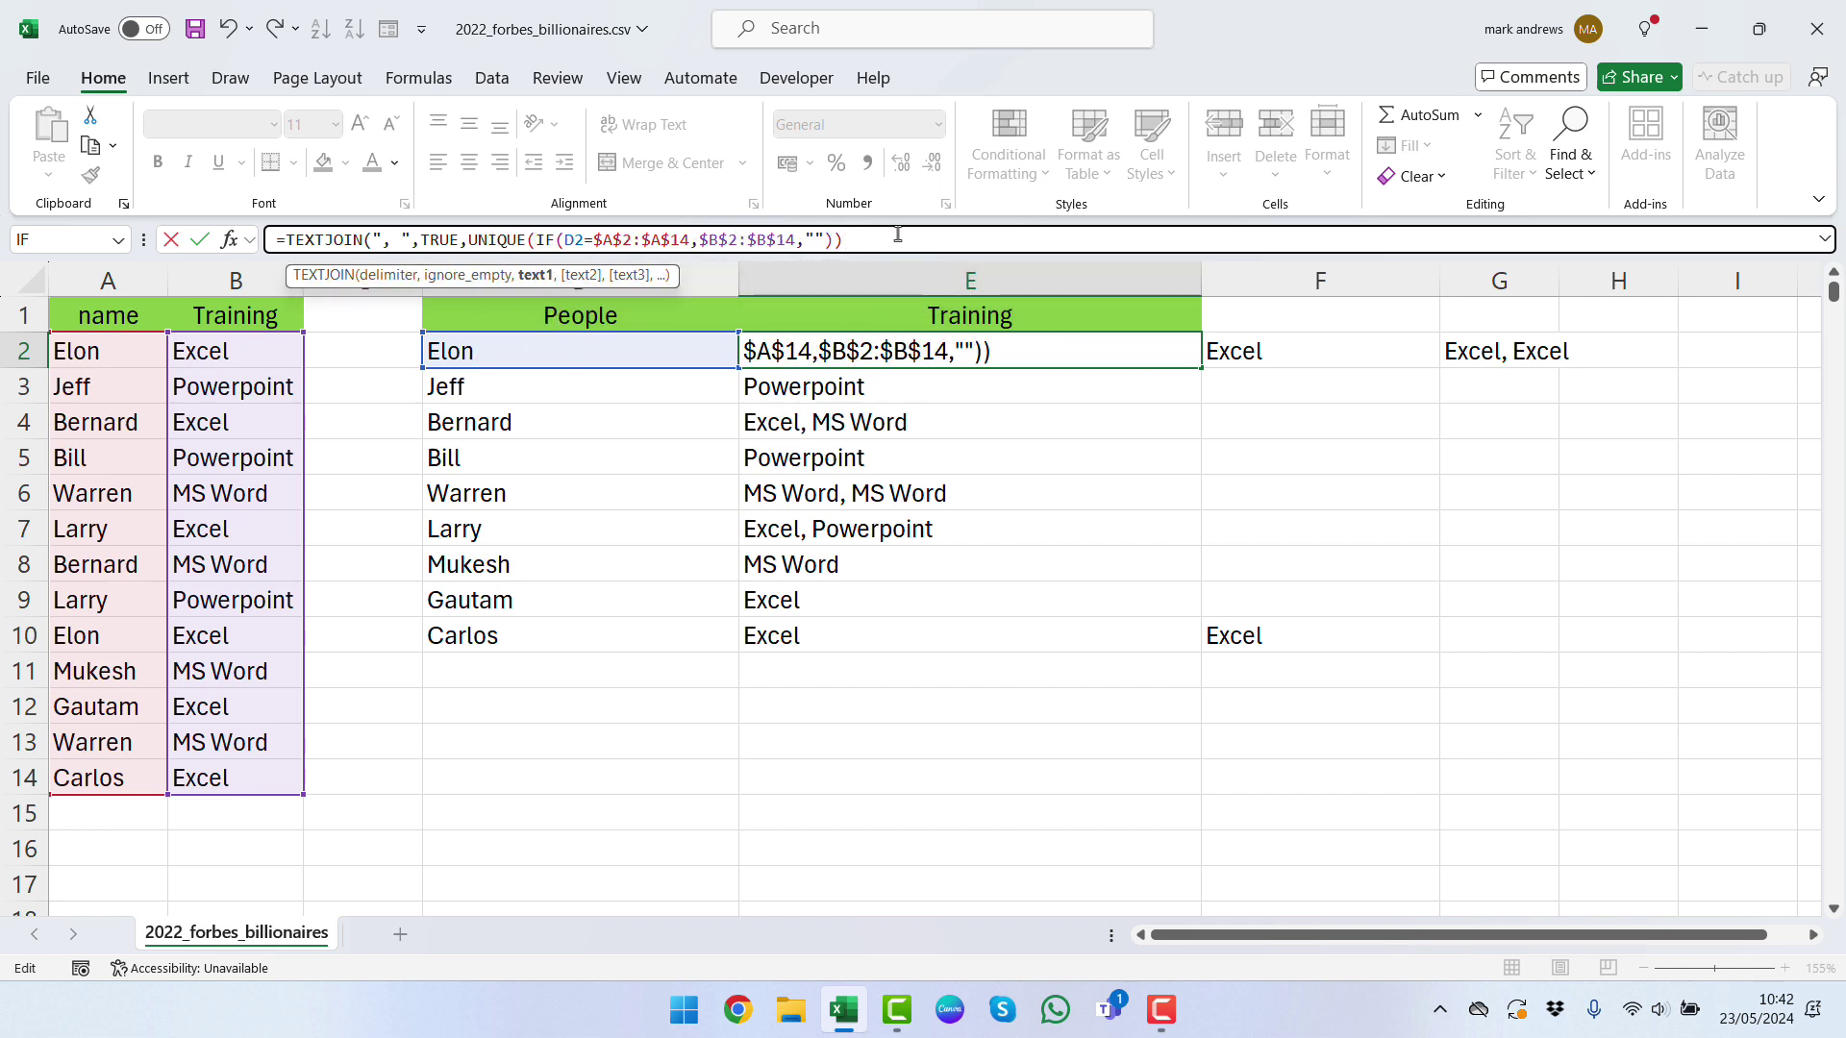
{"action": "type", "text": ")"}
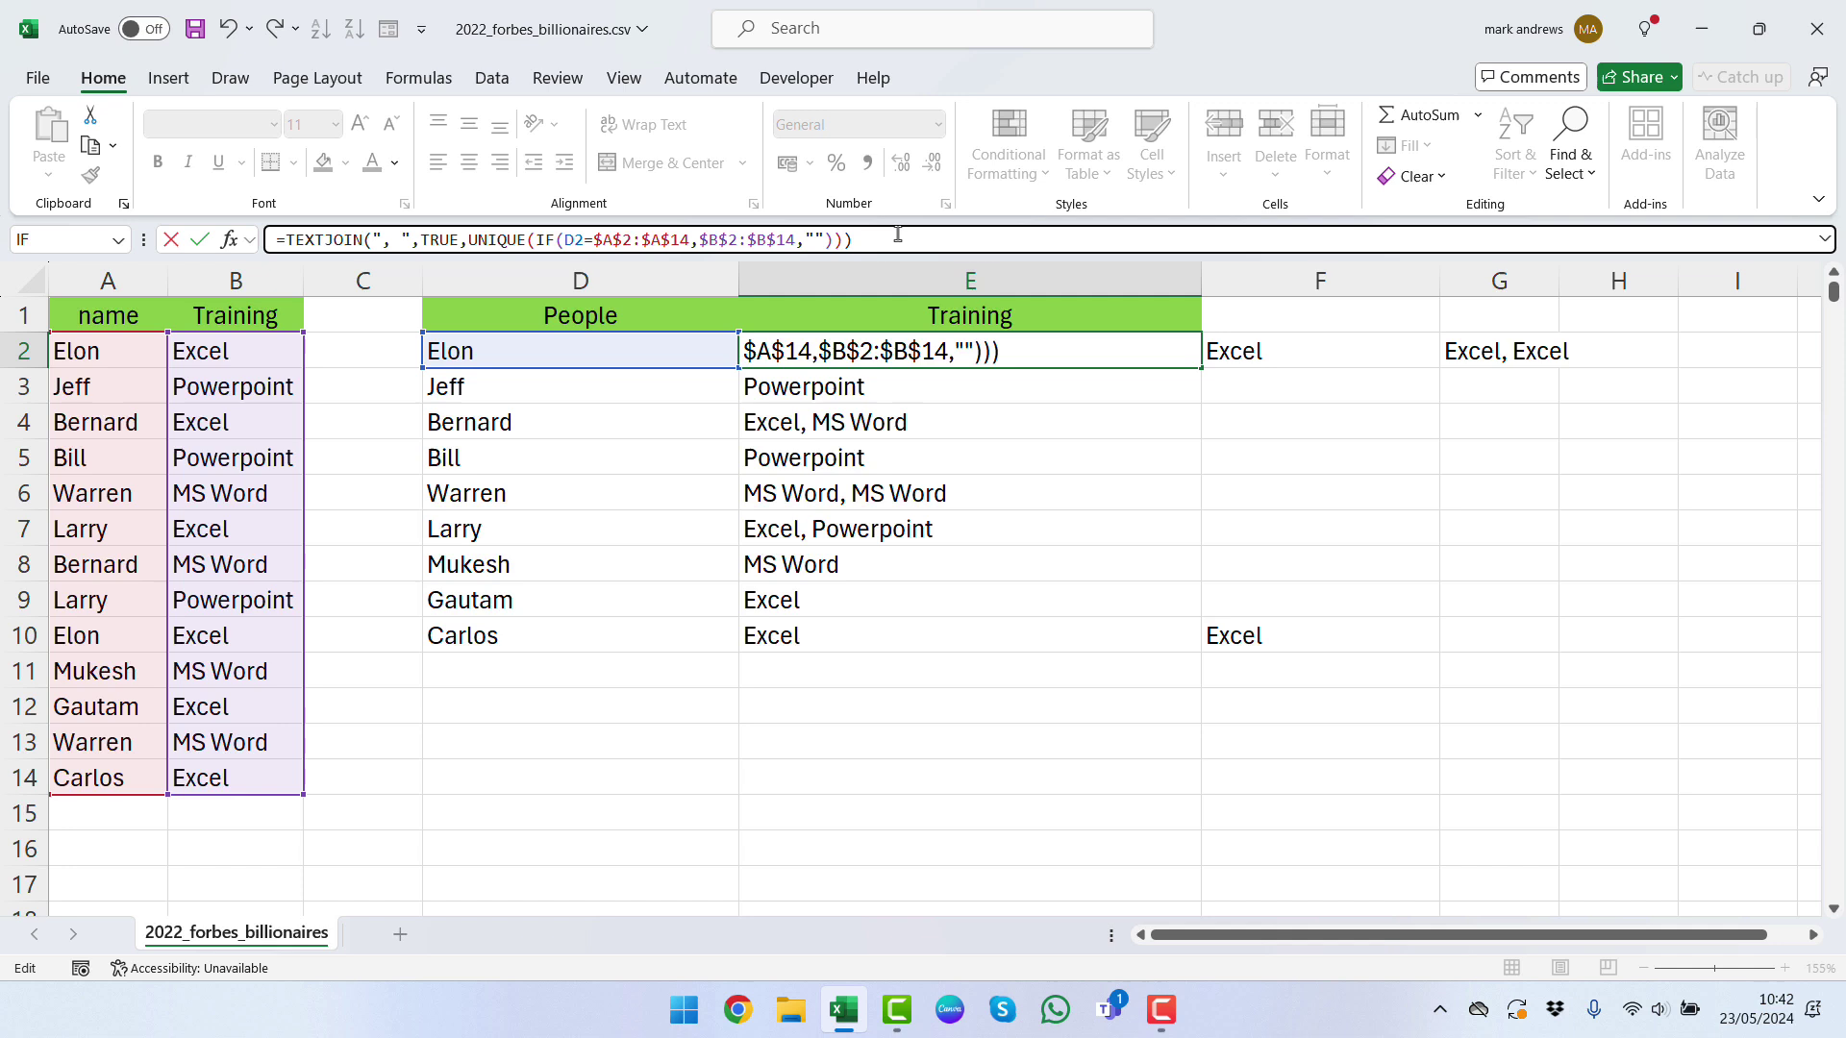
{"action": "key", "text": "Return"}
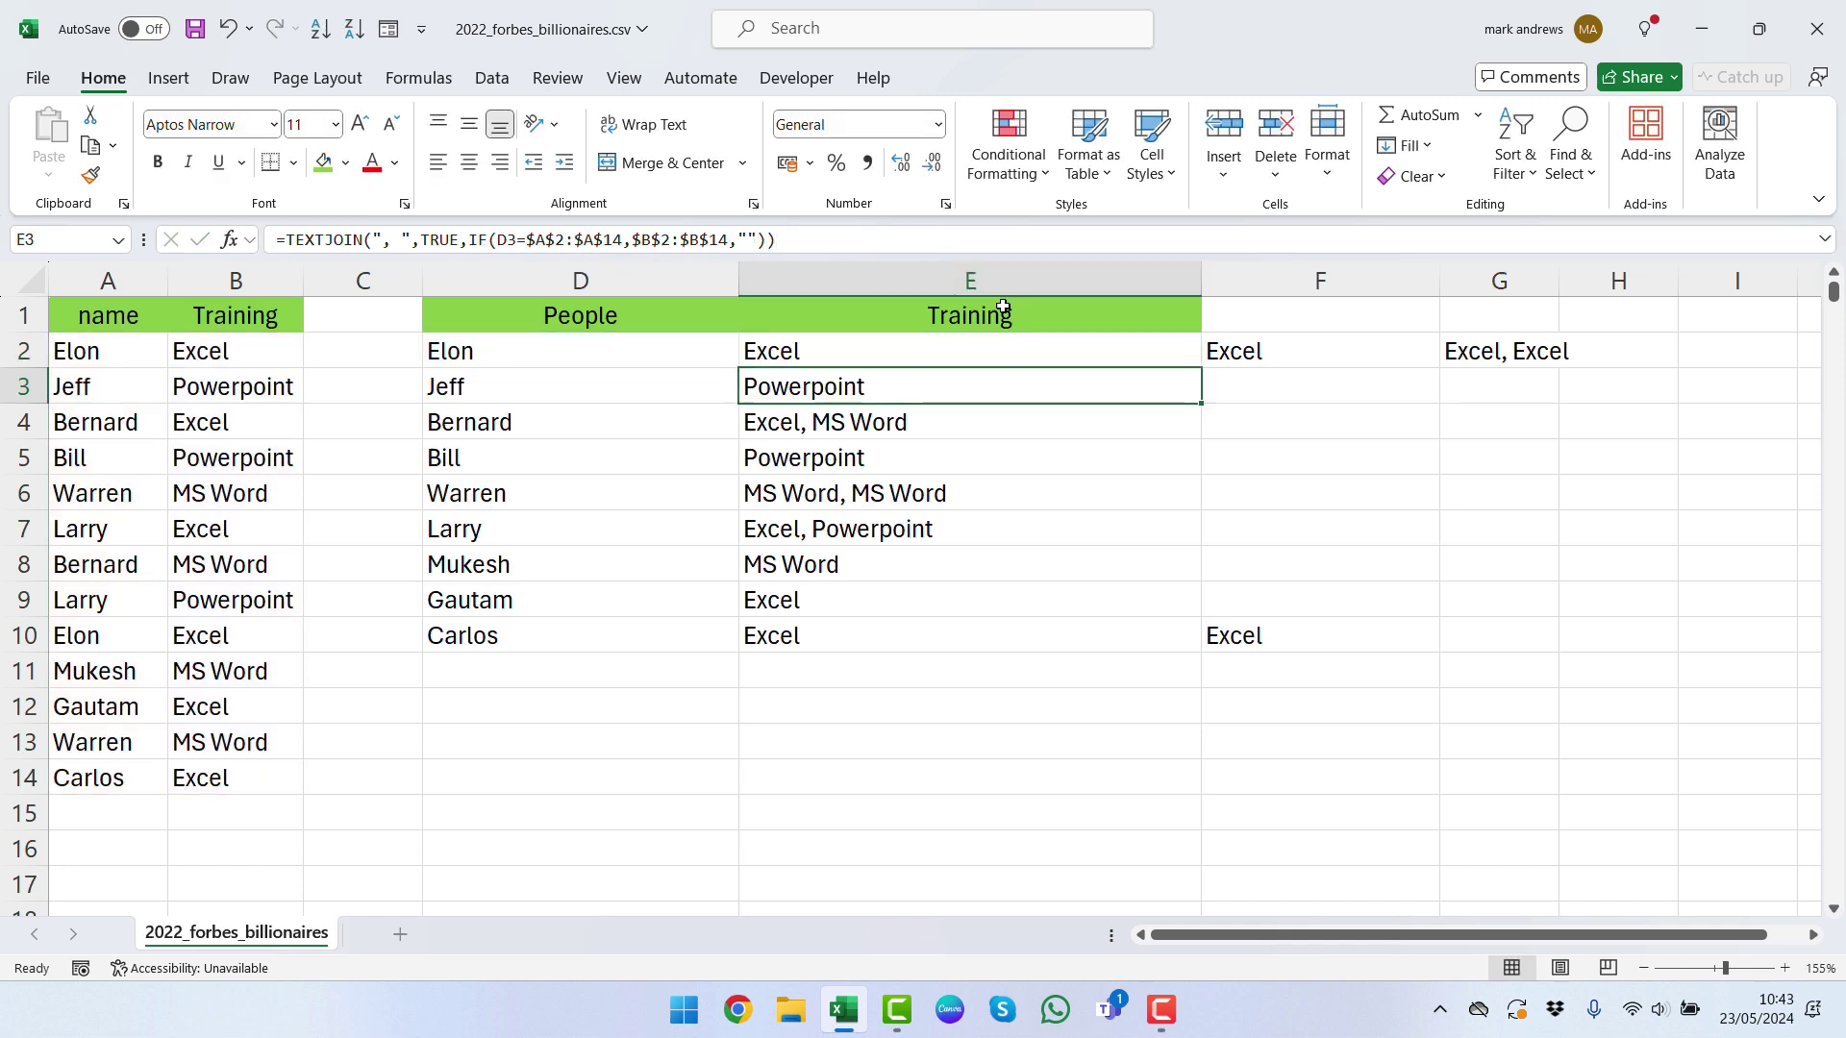
Step: Fill the updated UNIQUE formula from E2 down to E10
{"action": "left_click", "coordinate": [1054, 350]}
{"action": "left_click_drag", "start_coordinate": [1203, 379], "coordinate": [1178, 644]}
{"action": "left_click", "coordinate": [993, 736]}
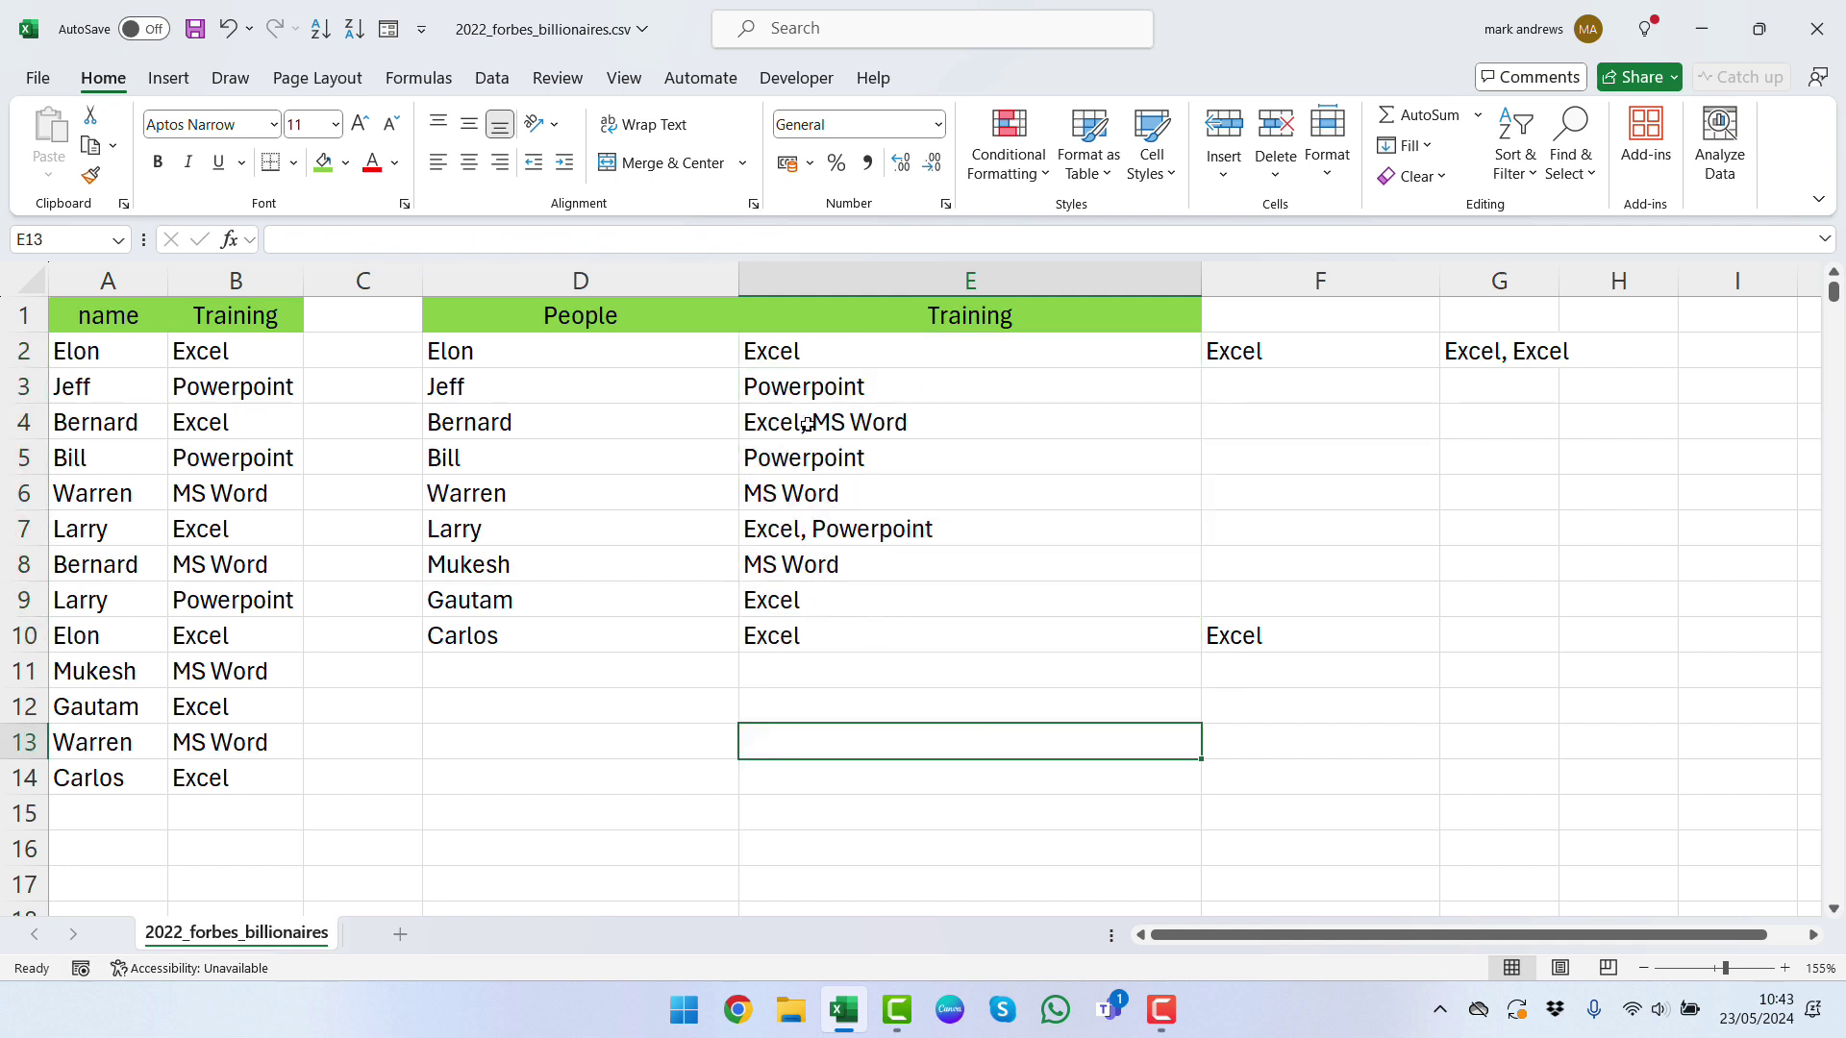
Step: Clear helper columns F and G, and replace Larry in A9 with Warren copied from A6
{"action": "left_click_drag", "start_coordinate": [1237, 278], "coordinate": [1496, 274]}
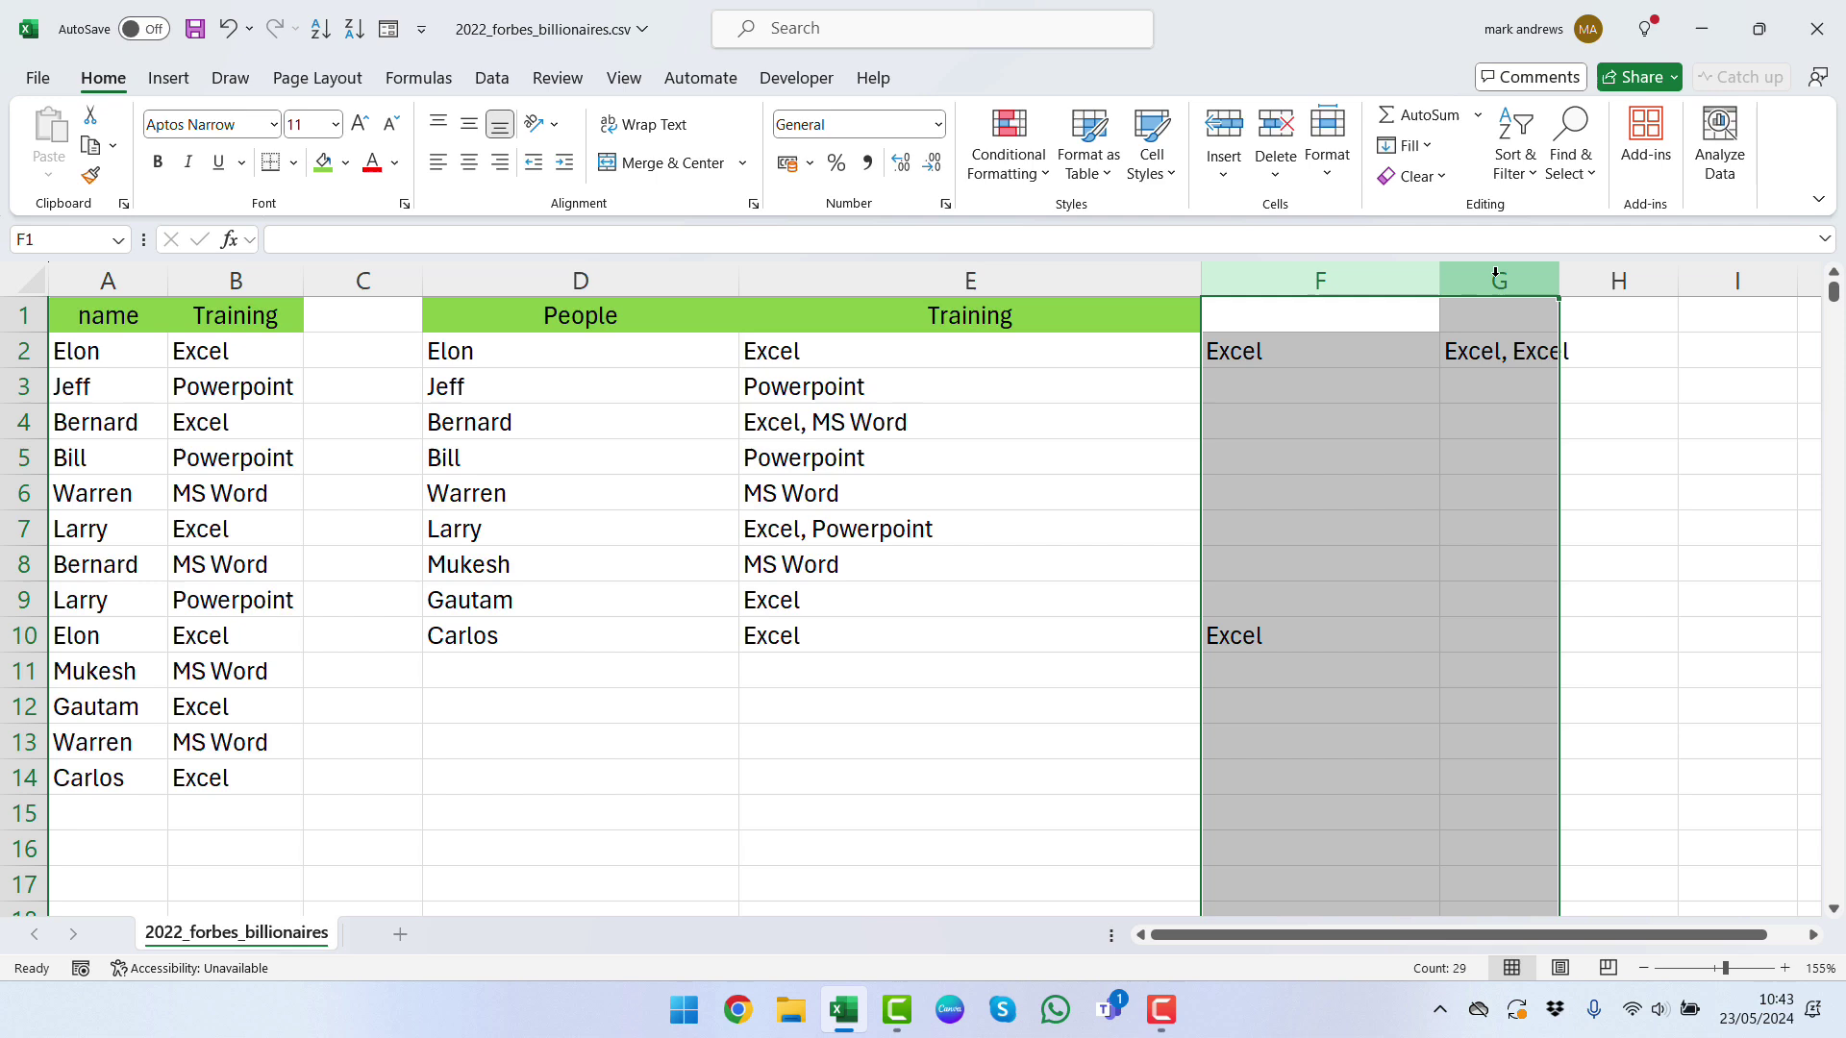
{"action": "key", "text": "Delete"}
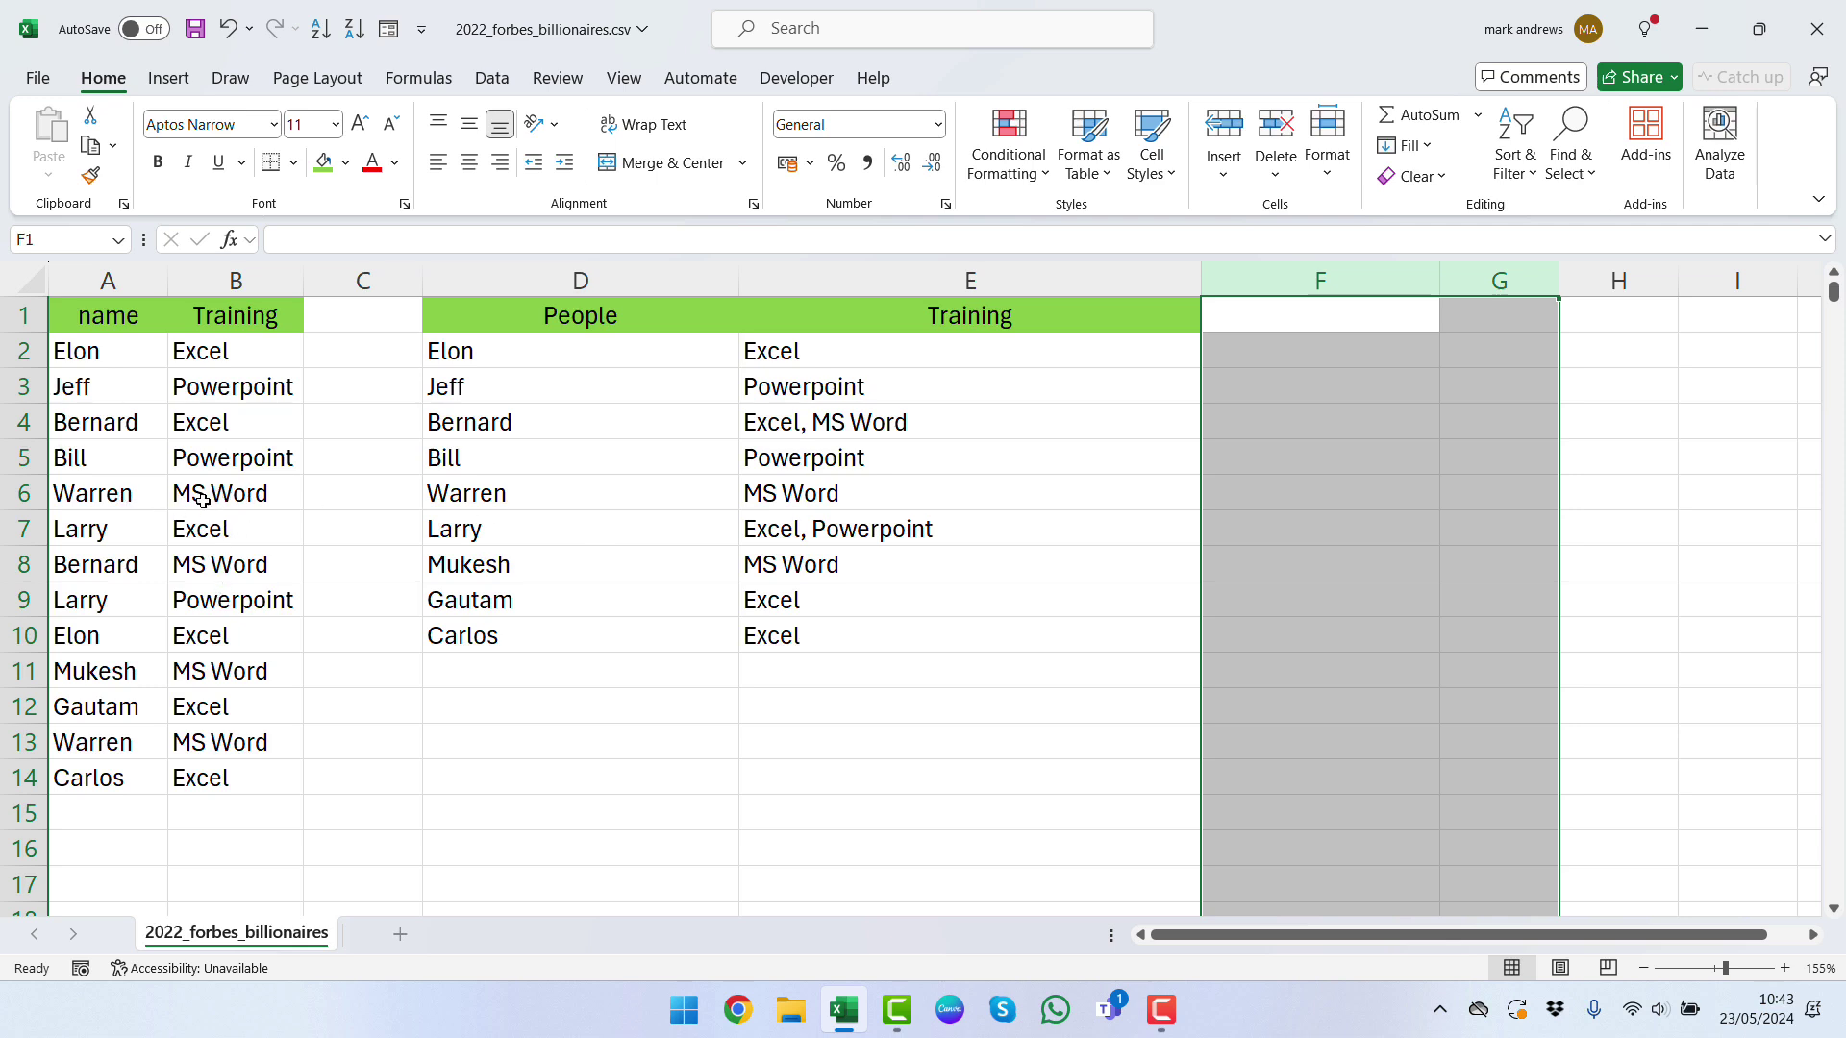
{"action": "left_click", "coordinate": [138, 503]}
{"action": "key", "text": "ctrl+c"}
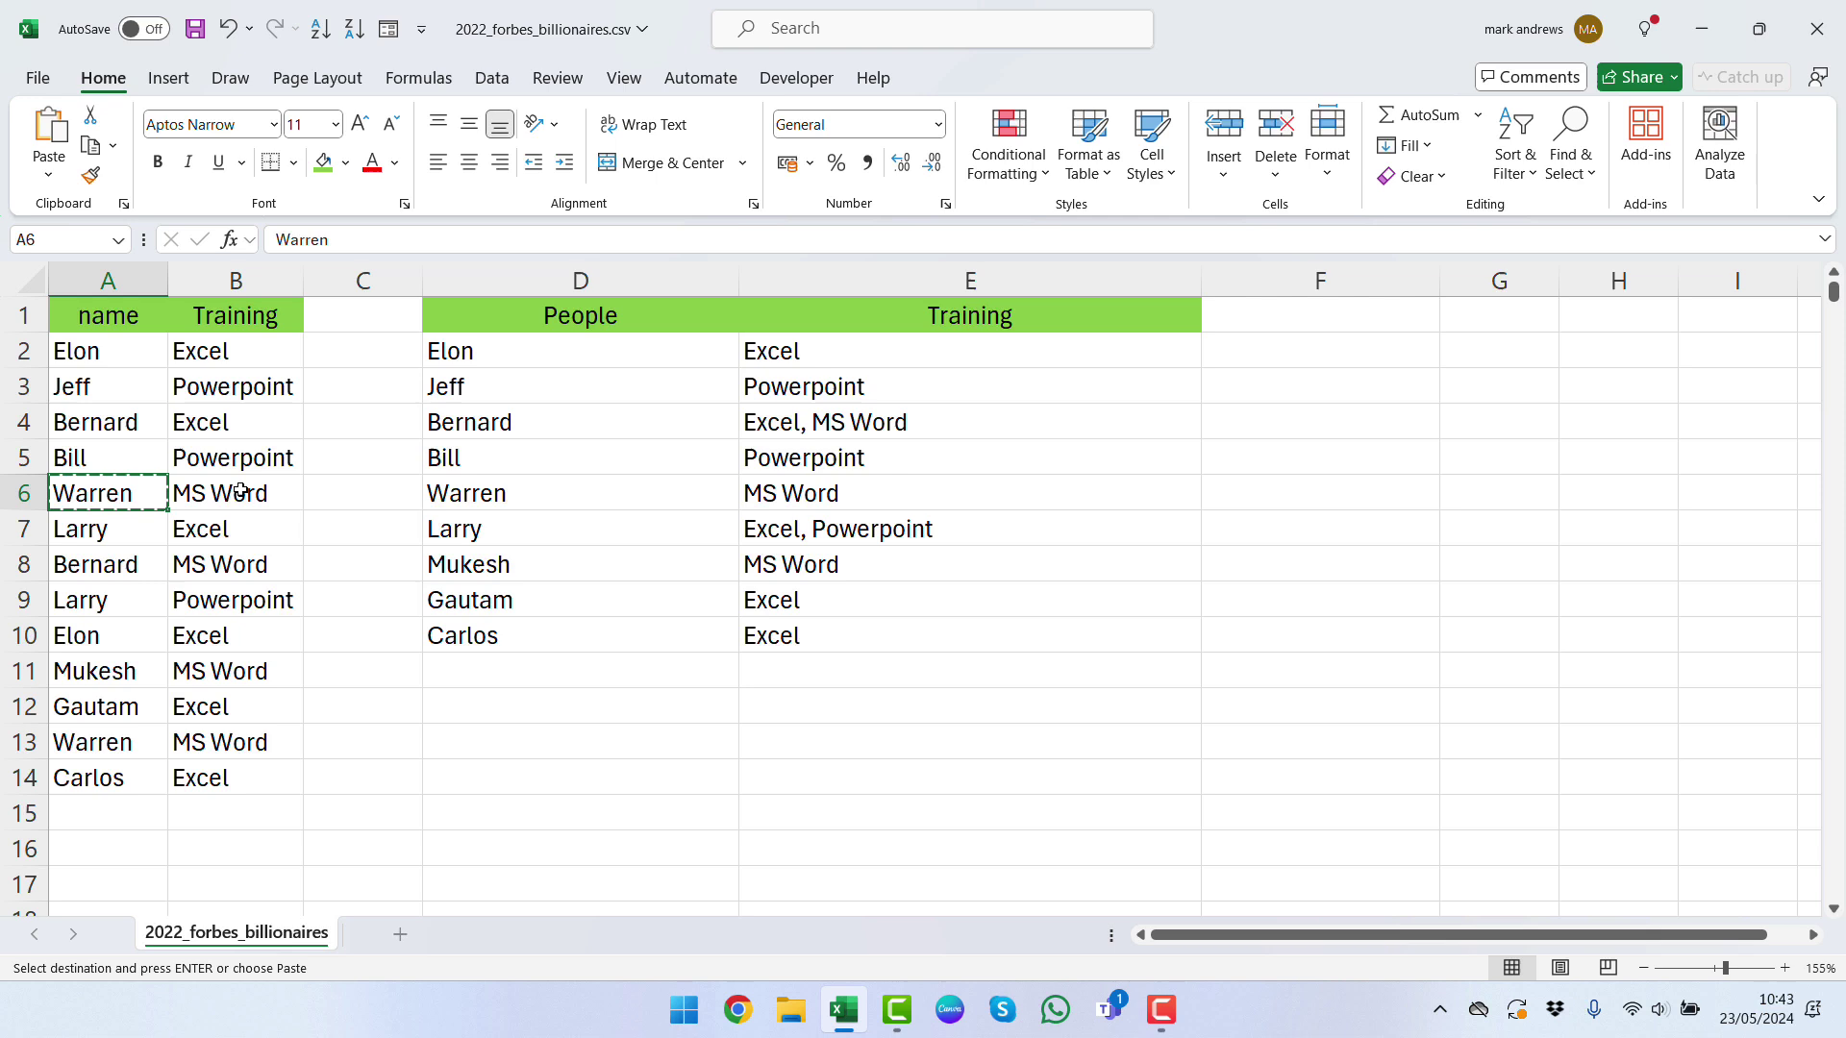
{"action": "left_click", "coordinate": [103, 603]}
{"action": "key", "text": "ctrl+v"}
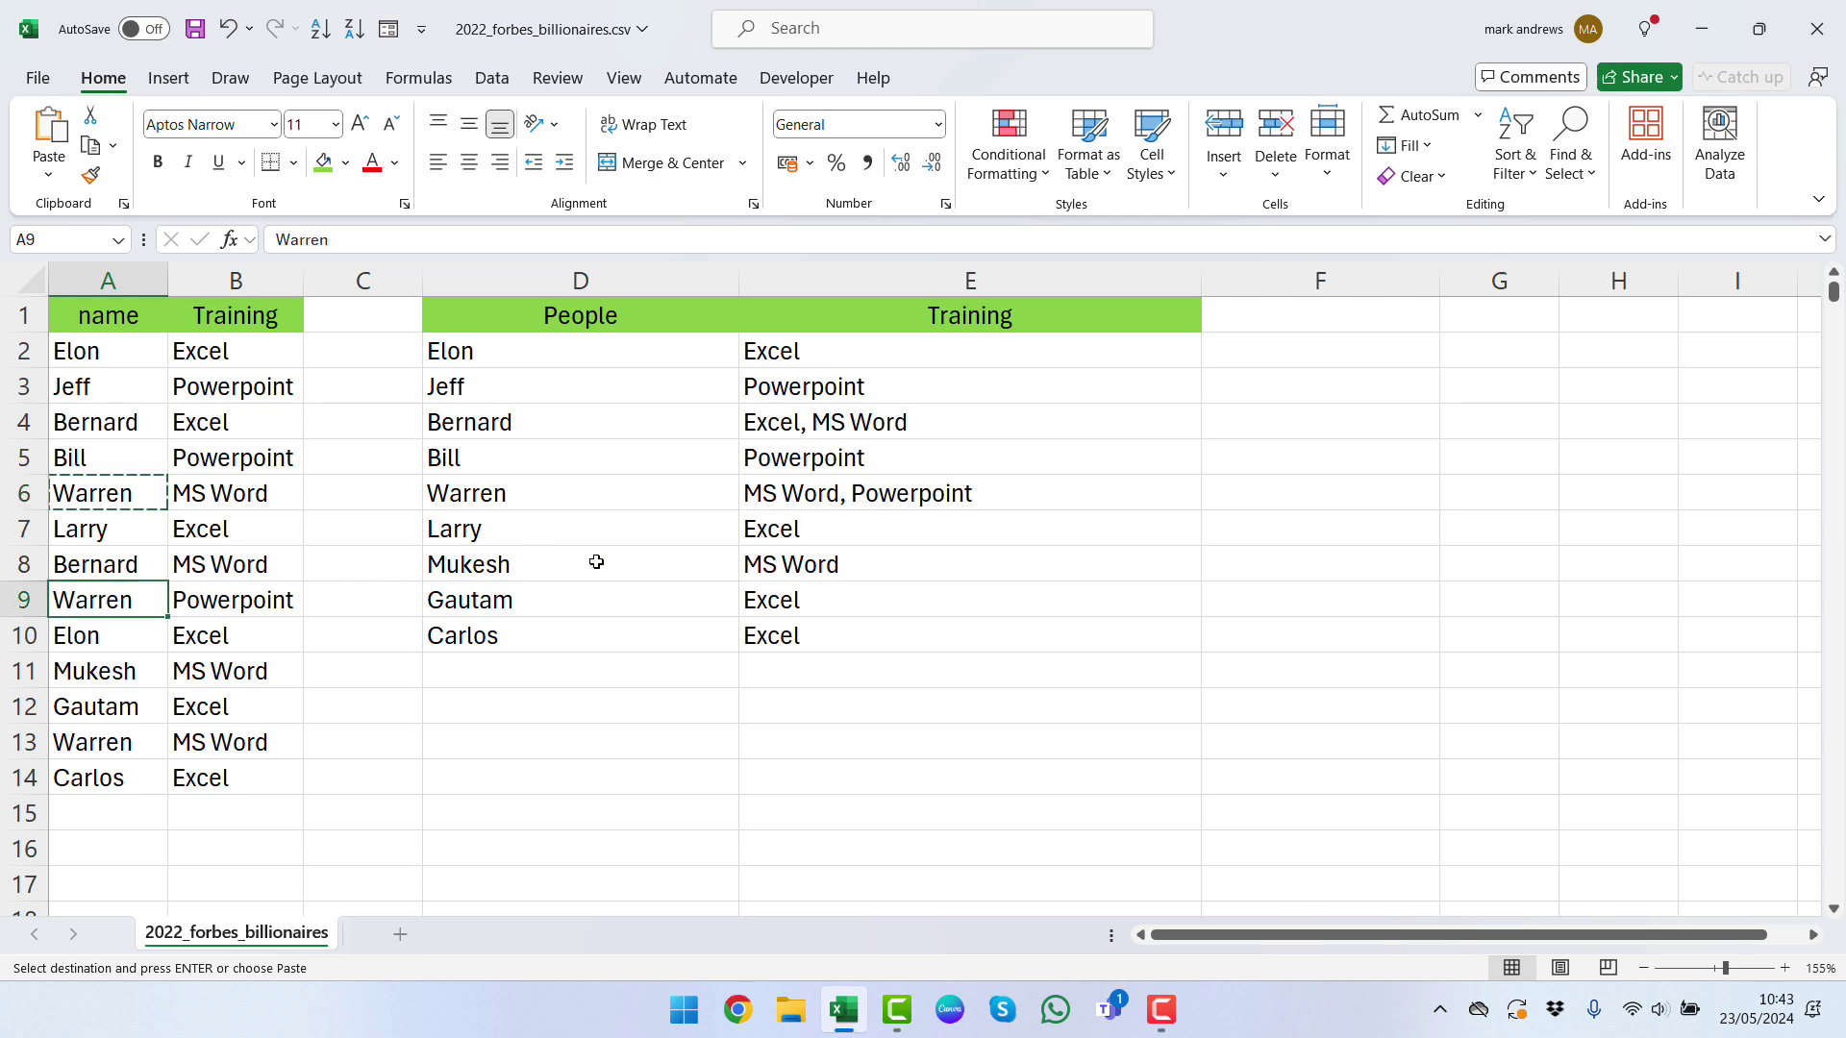
{"action": "left_click", "coordinate": [681, 726]}
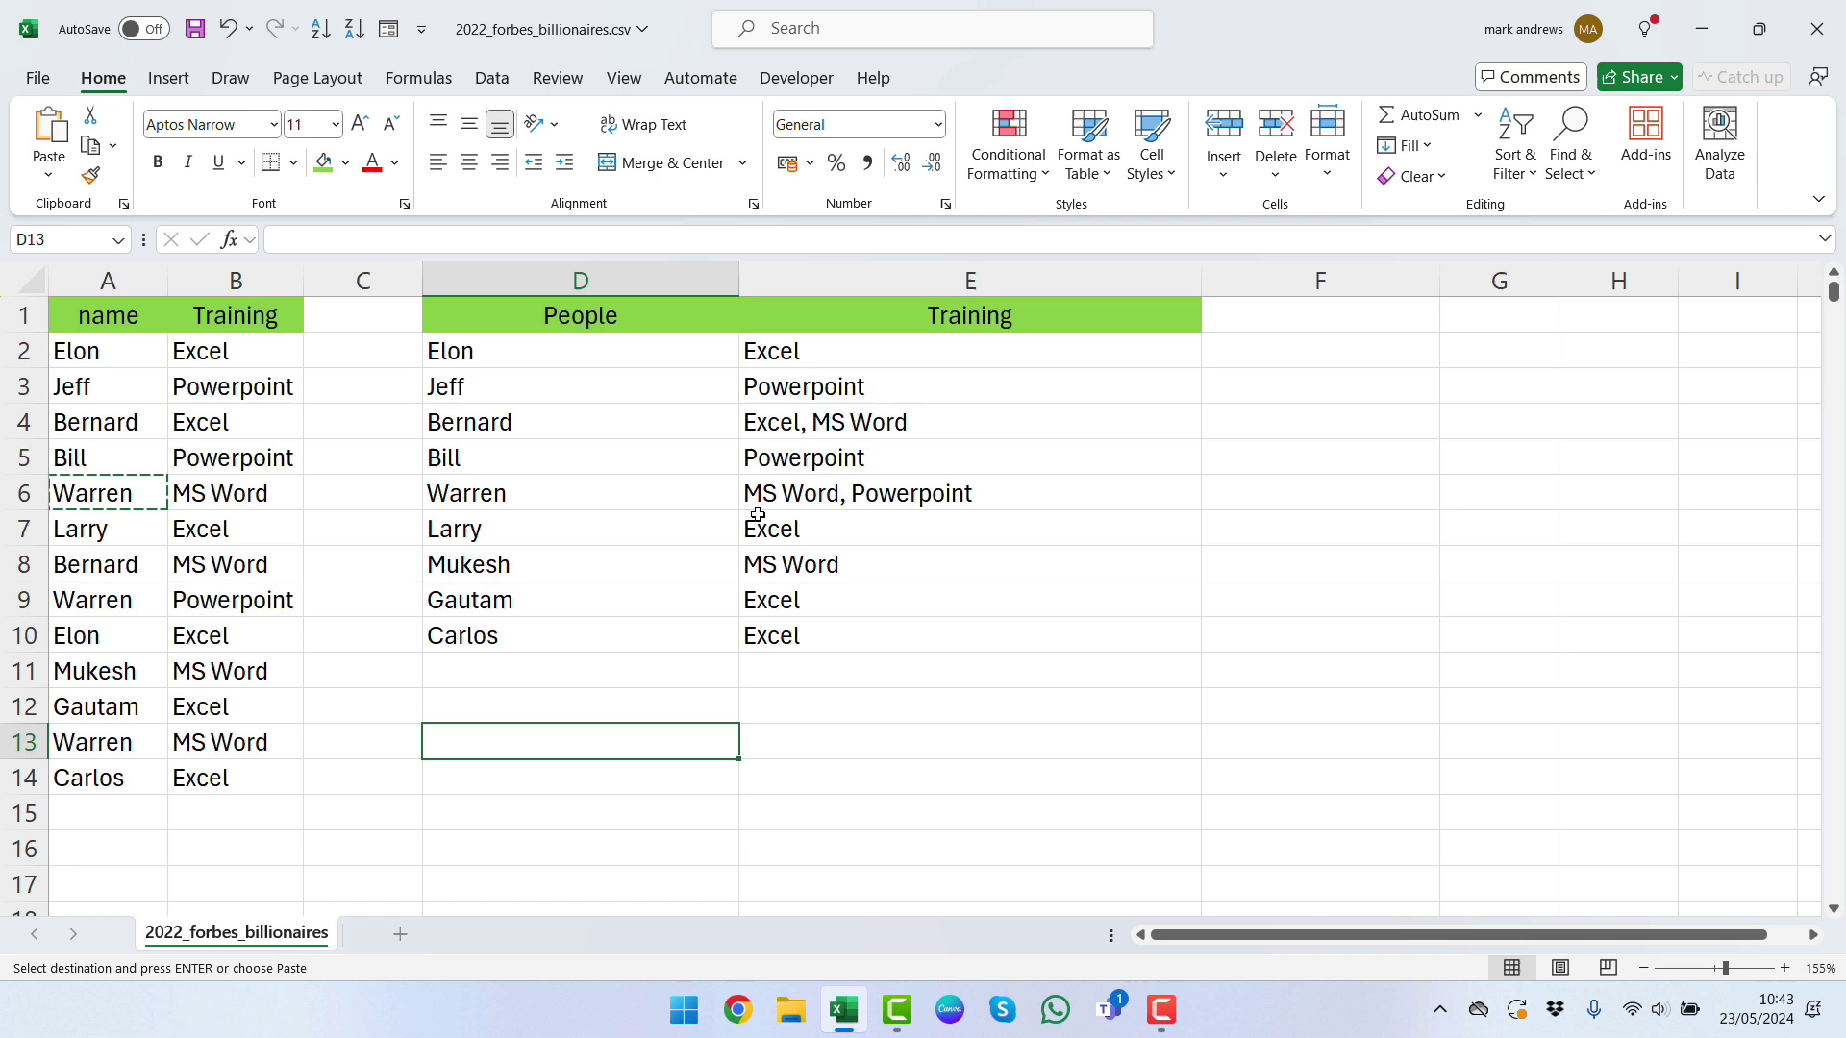